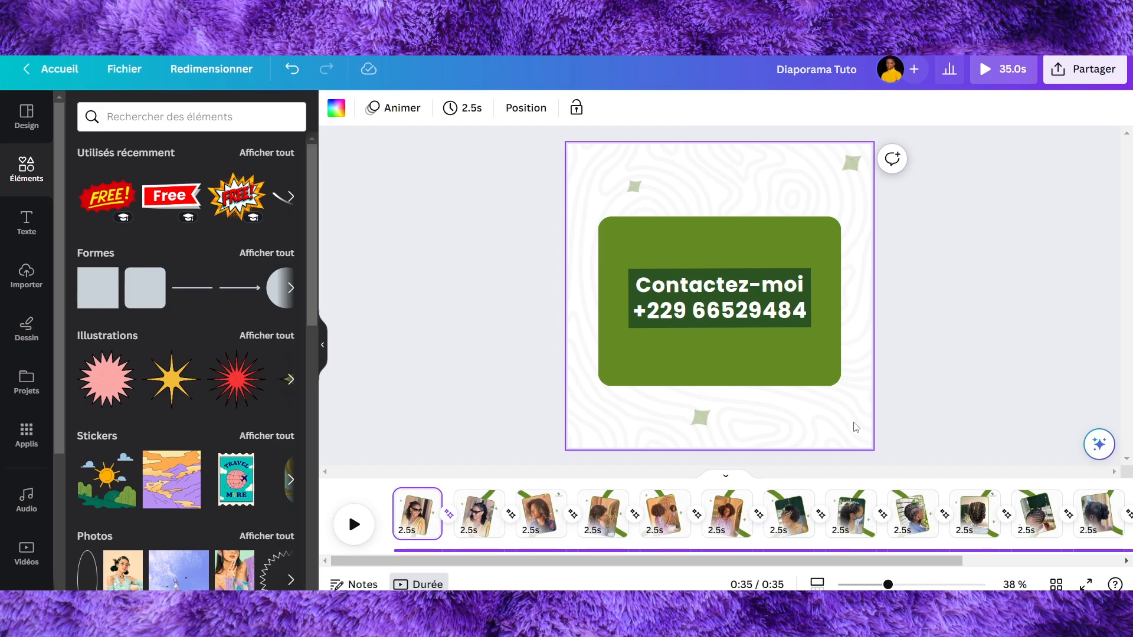
click(124, 69)
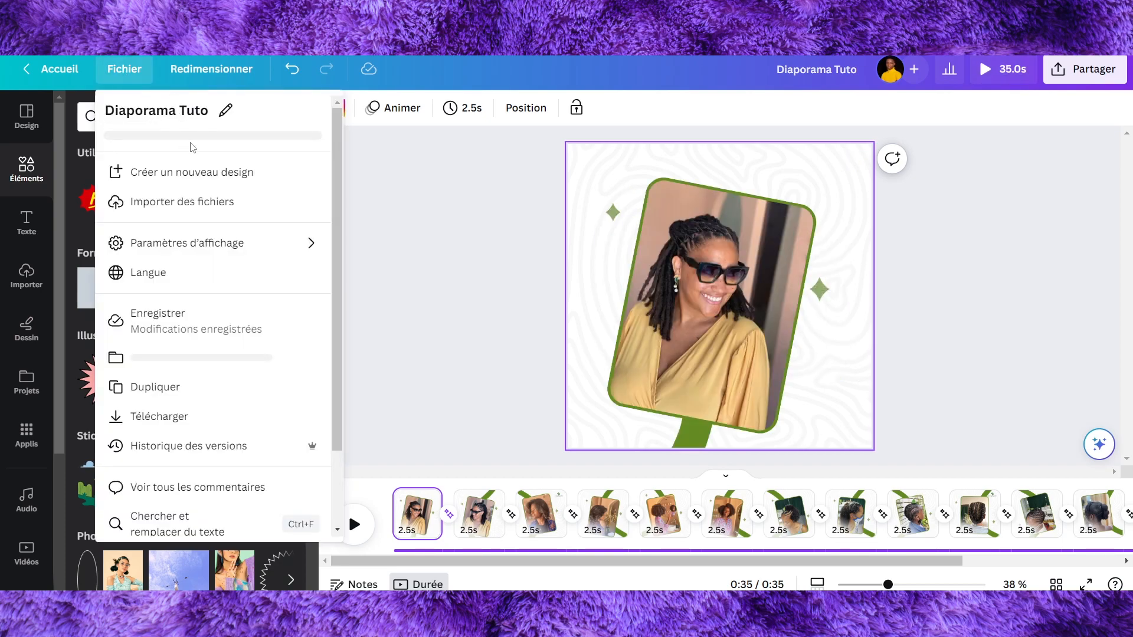
click(501, 272)
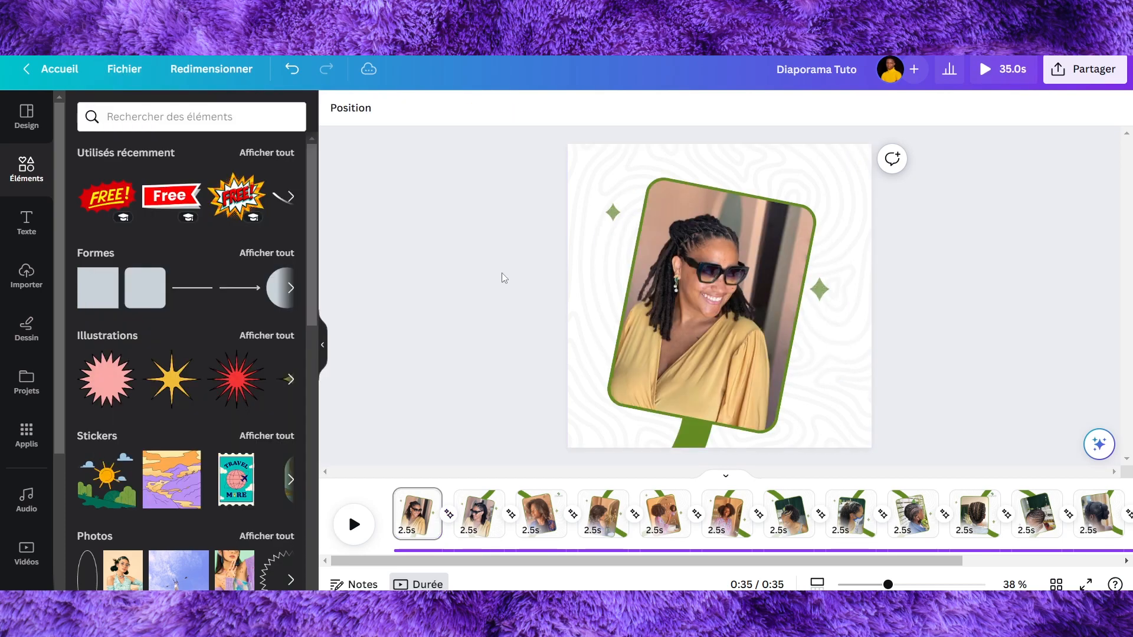
Create a blank 1080 × 1080 px Facebook video design from the home page's video formats and show it for editing.
click(469, 13)
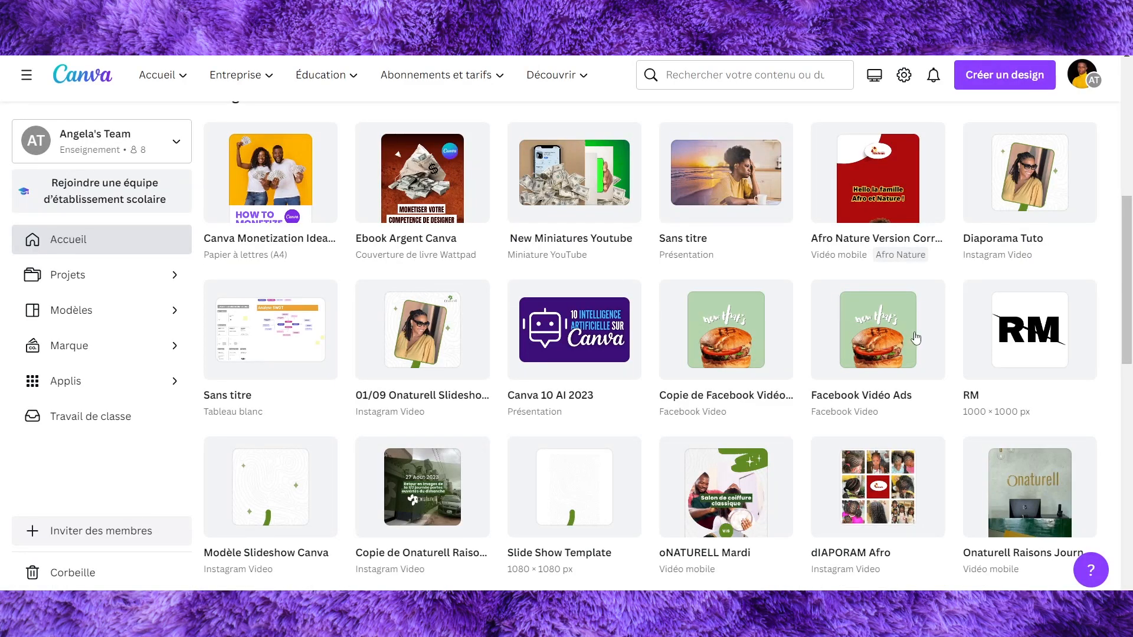
scroll(906, 335, up, 7)
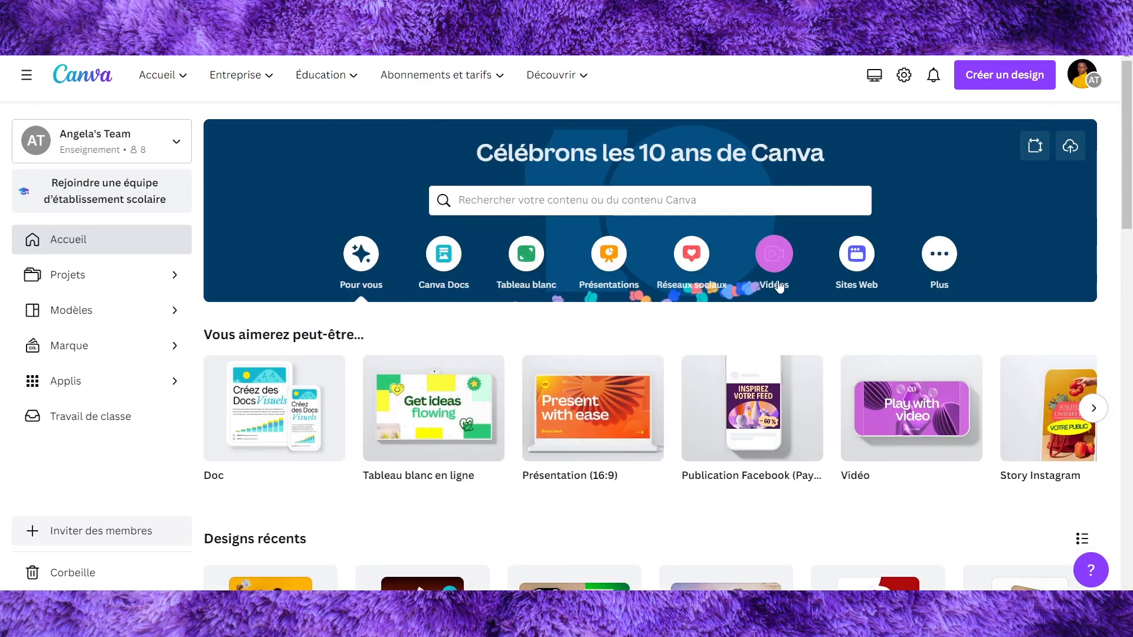
click(780, 260)
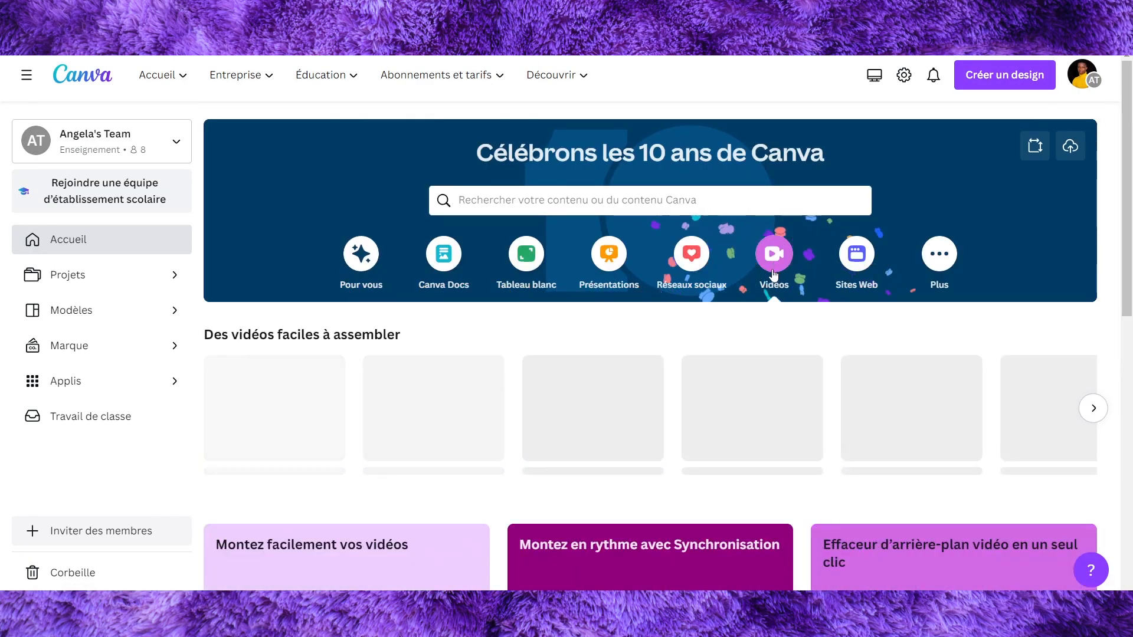
scroll(584, 318, down, 1)
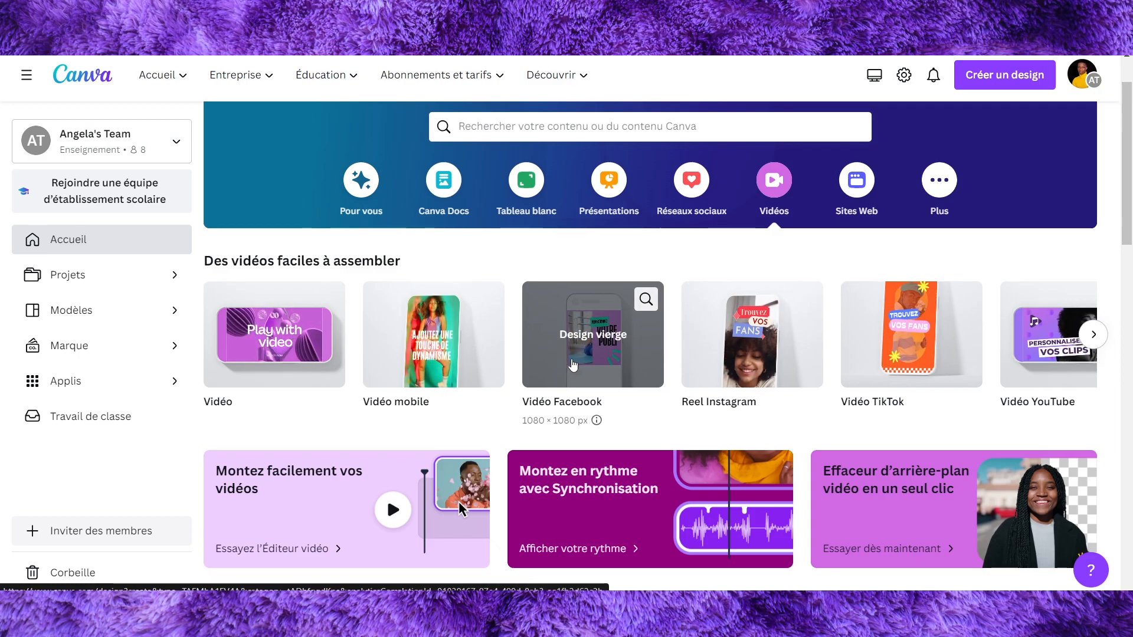
click(582, 343)
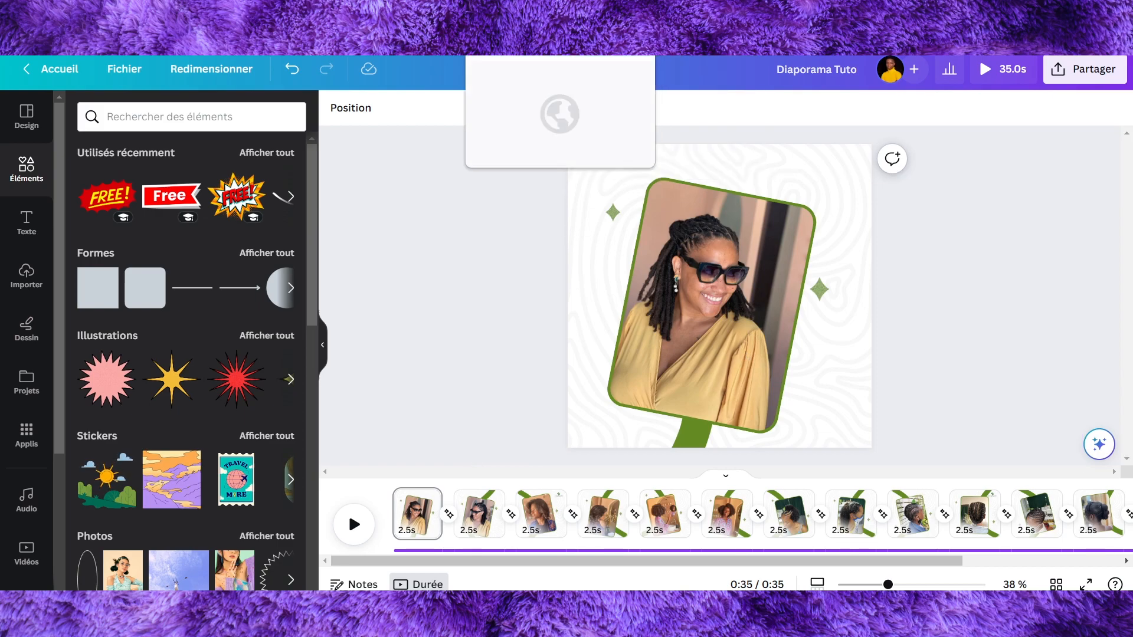
click(519, 11)
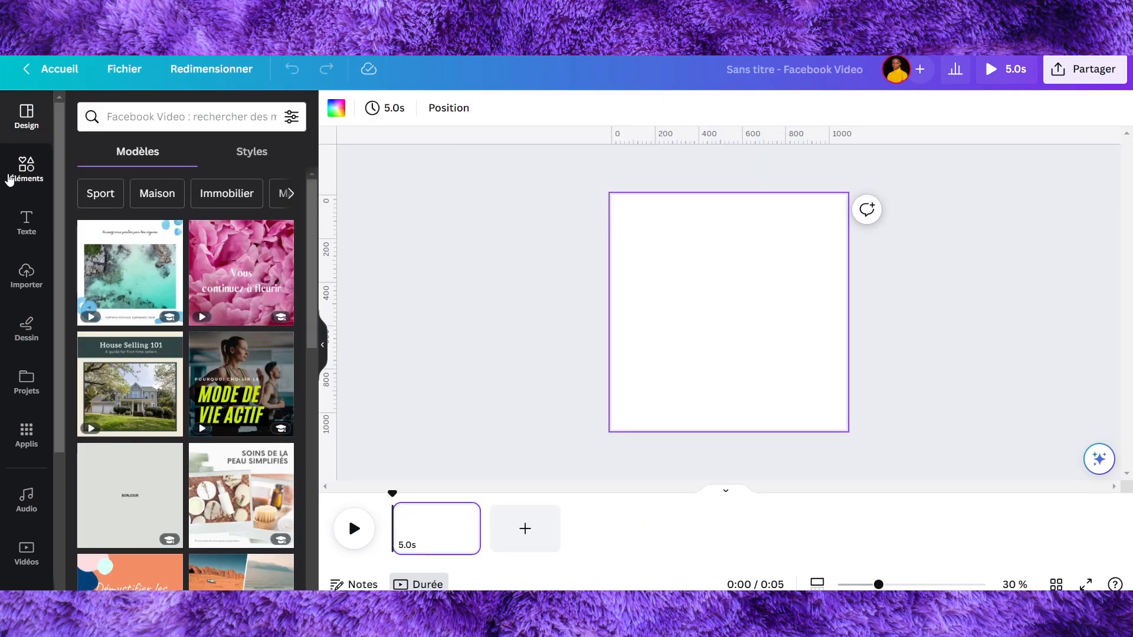
Search the elements library for "white background".
click(20, 173)
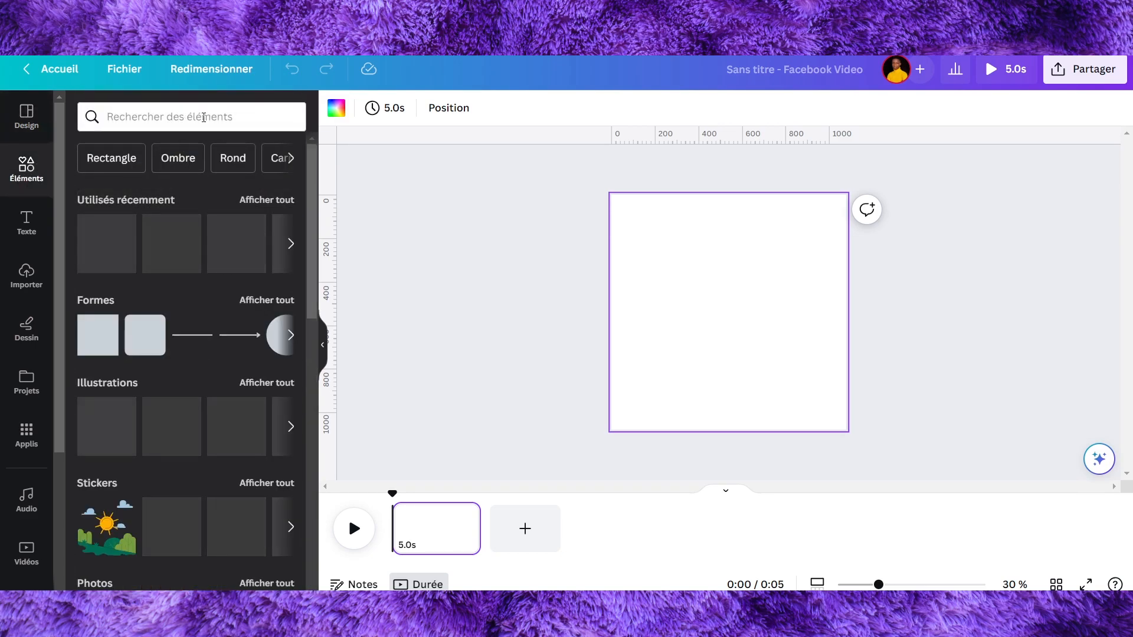
click(204, 118)
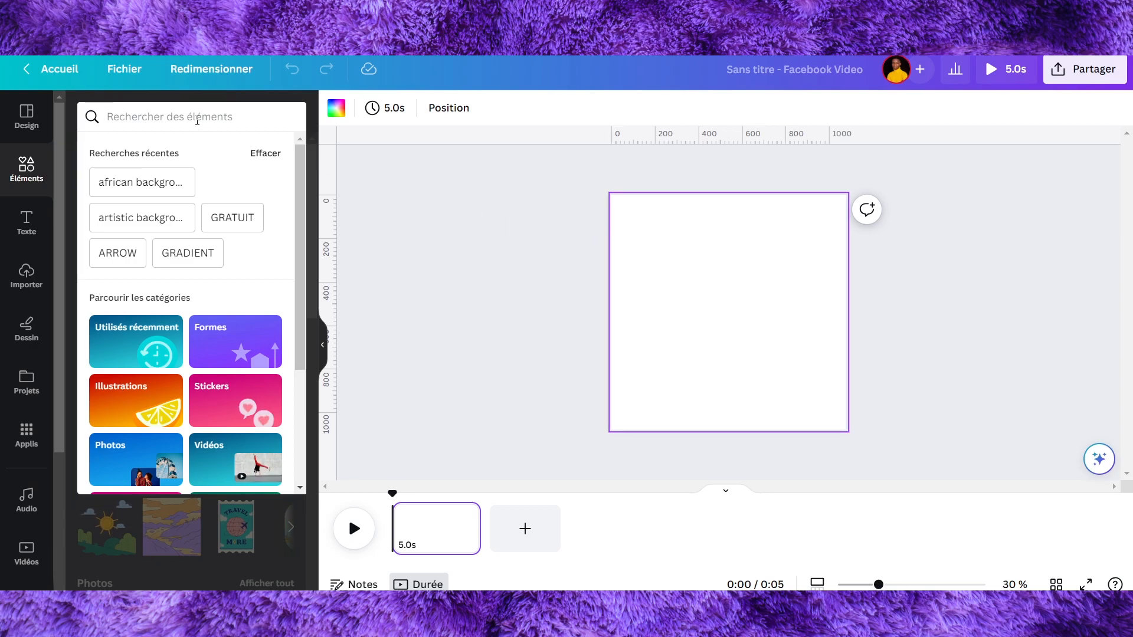
text(wh)
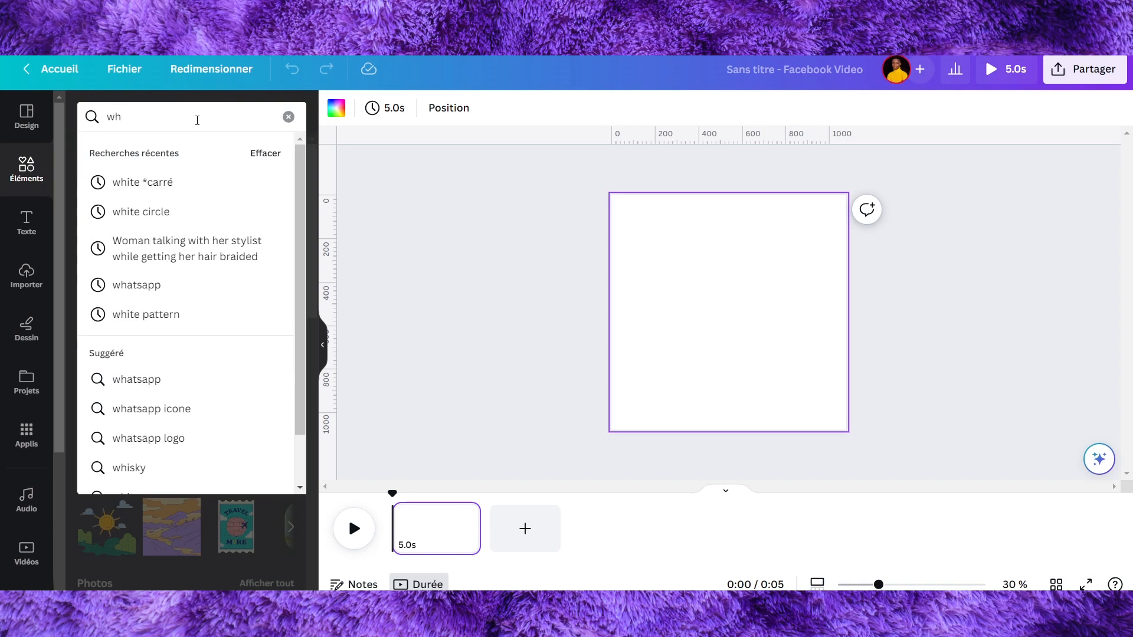
text(ite background)
key(Return)
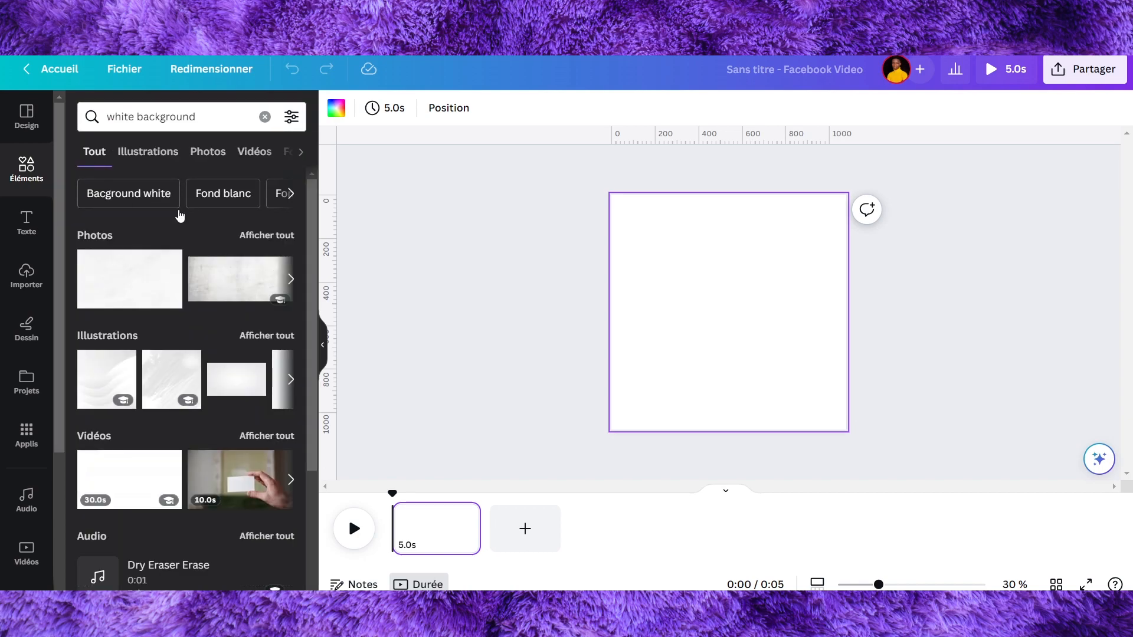
Add the white photo with the faded diamond pattern from the photo results so that it fills the whole page.
click(281, 238)
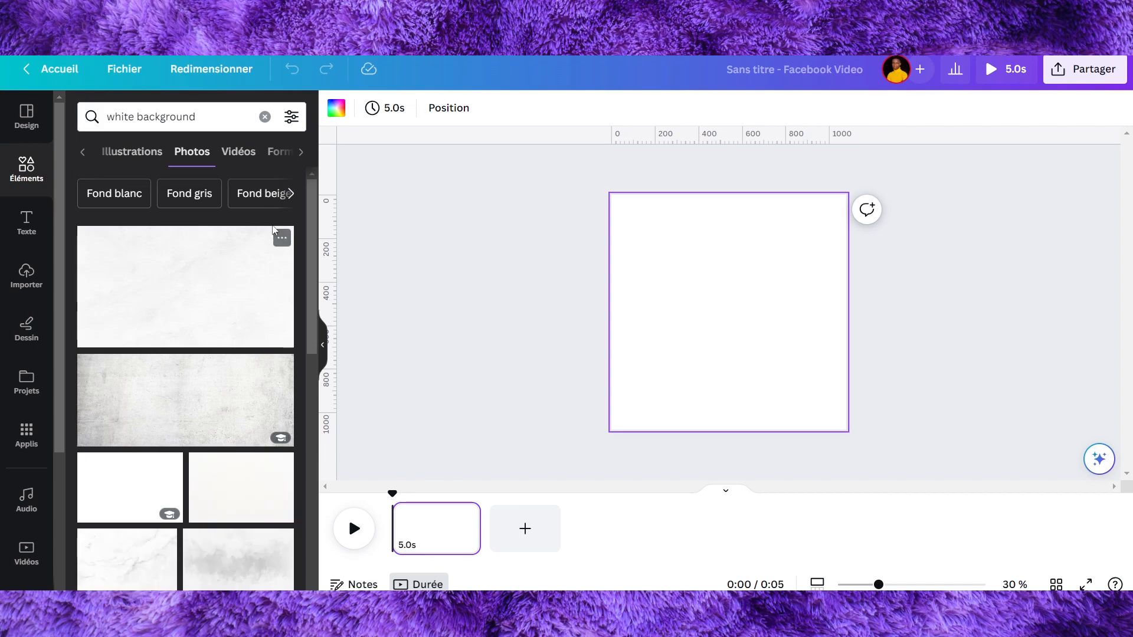
scroll(258, 253, down, 5)
scroll(258, 254, down, 3)
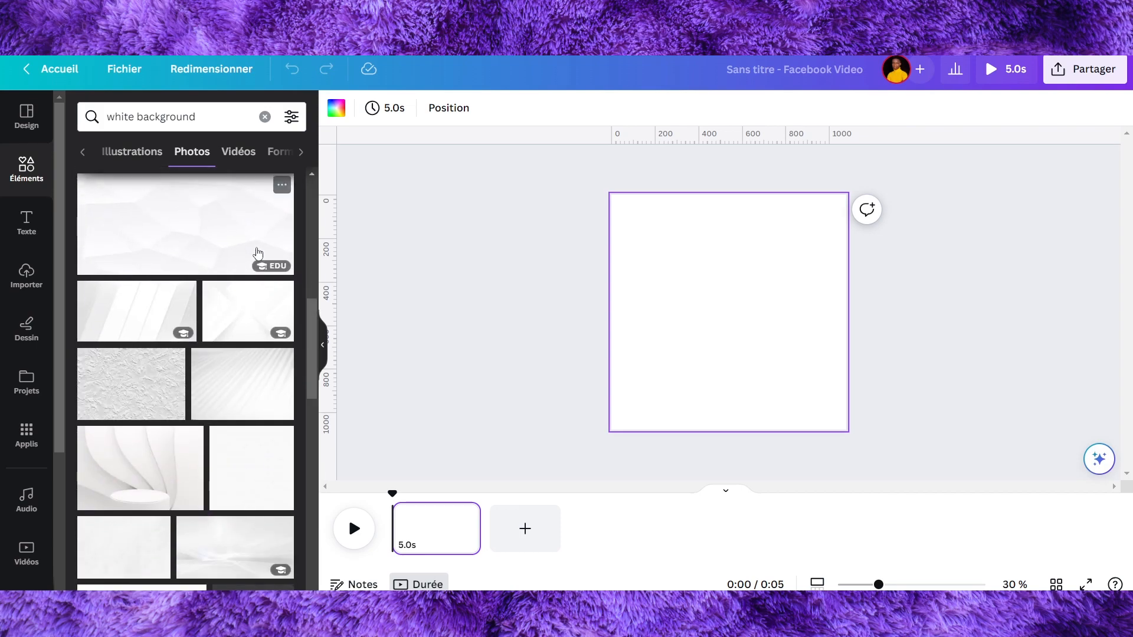
scroll(255, 254, down, 4)
scroll(248, 256, down, 3)
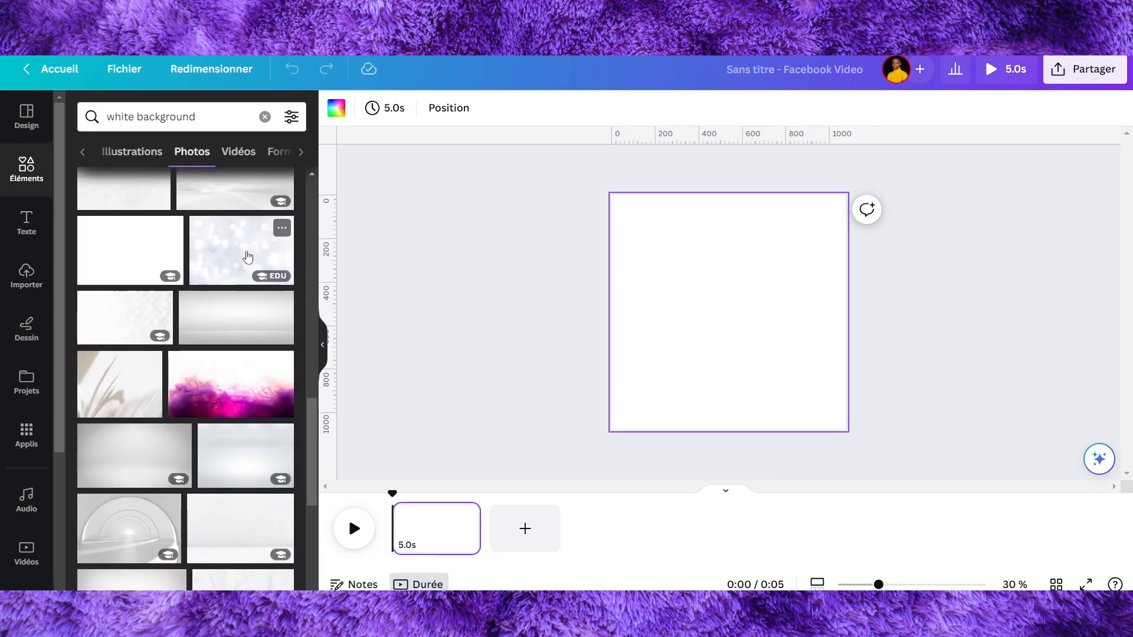
click(155, 317)
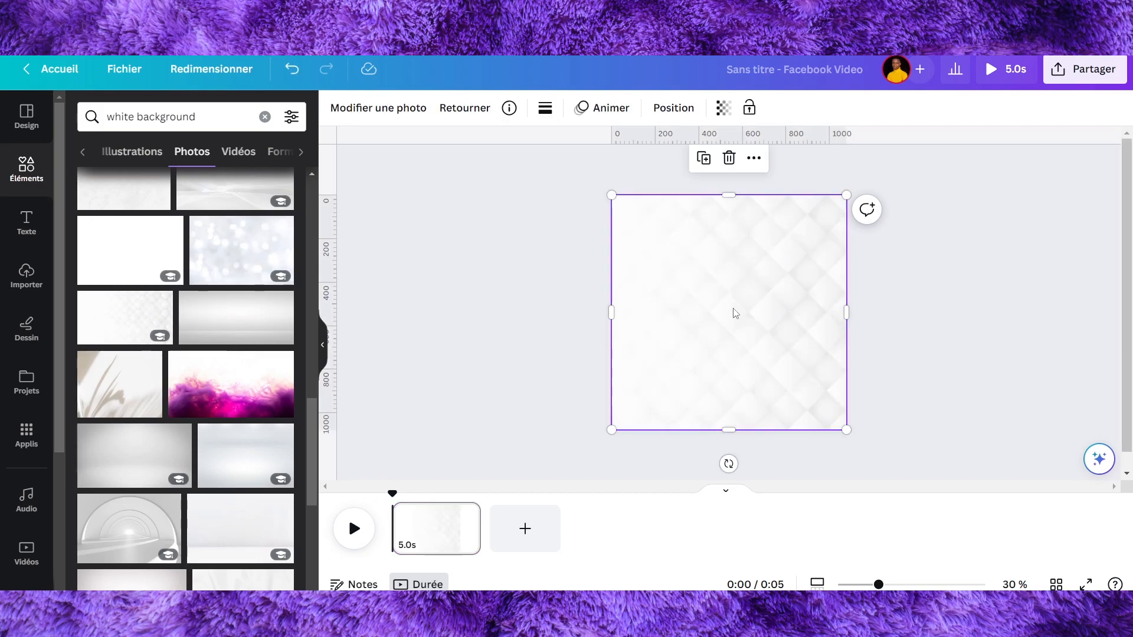
click(497, 270)
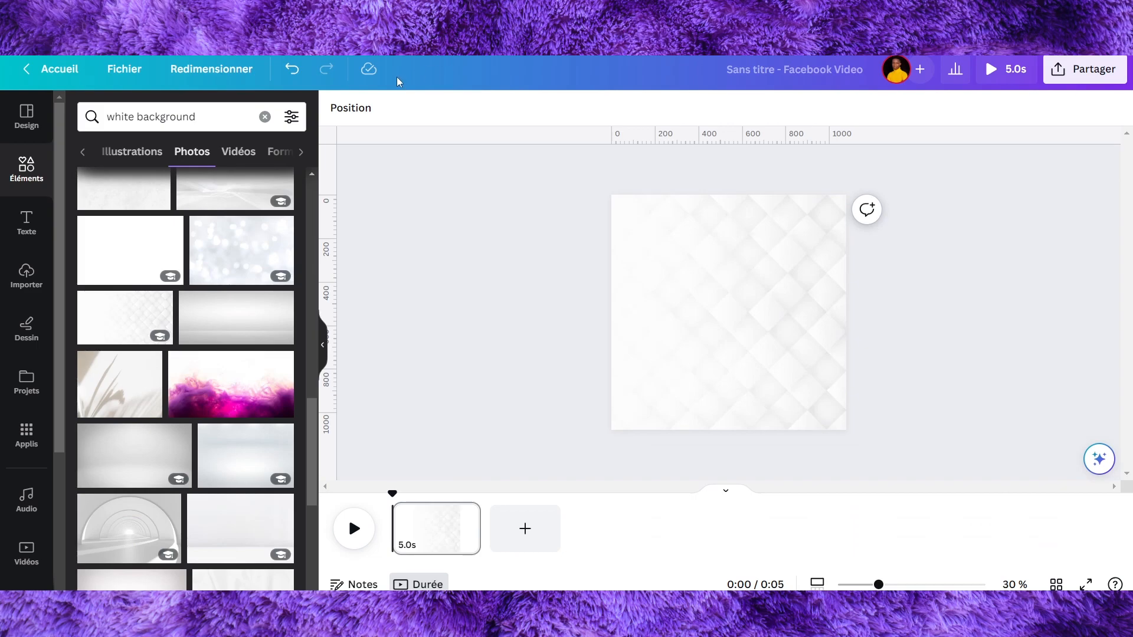
Search the elements for "Yellow Sparkle Illustration" and list only the illustration results.
click(265, 116)
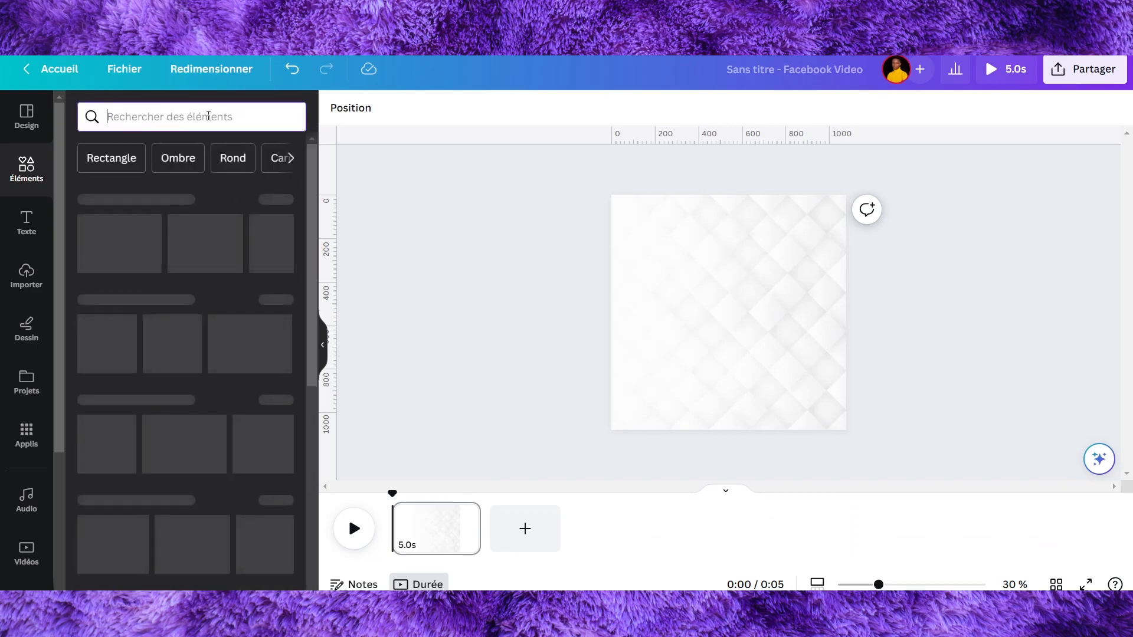
text(Yellow Sparkle Illustration)
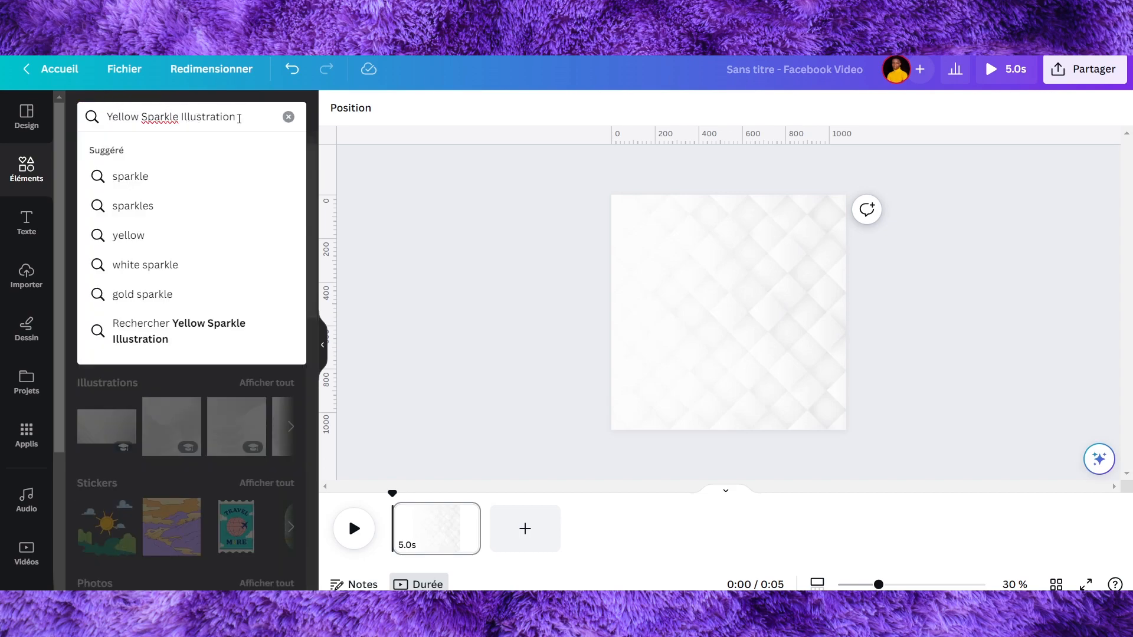
key(Return)
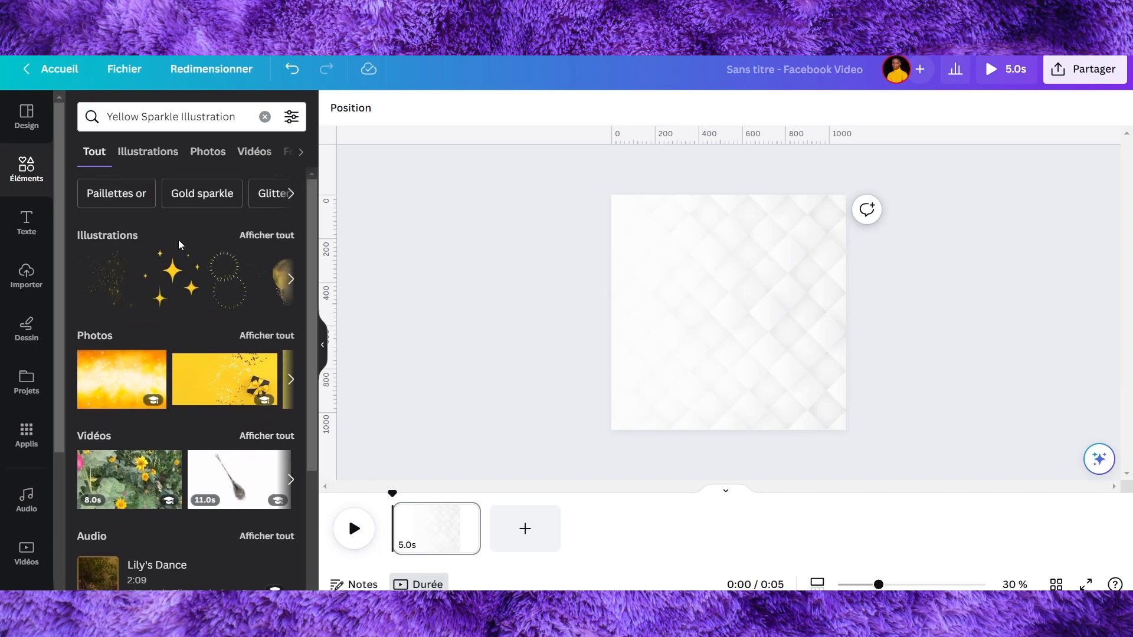
click(258, 235)
scroll(220, 263, down, 5)
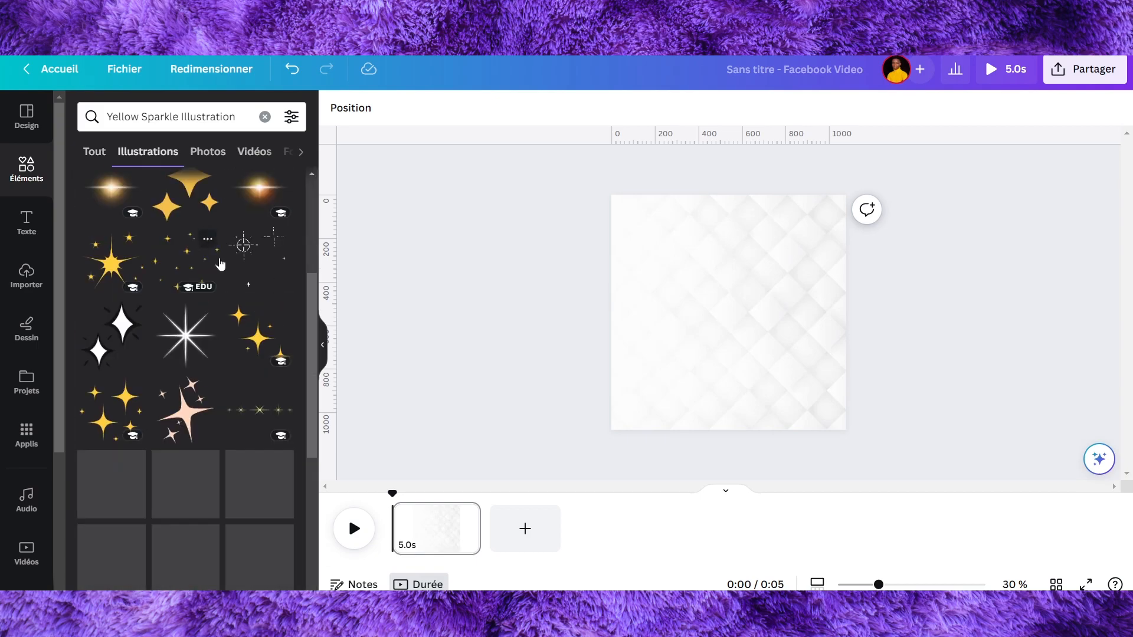
scroll(221, 263, down, 6)
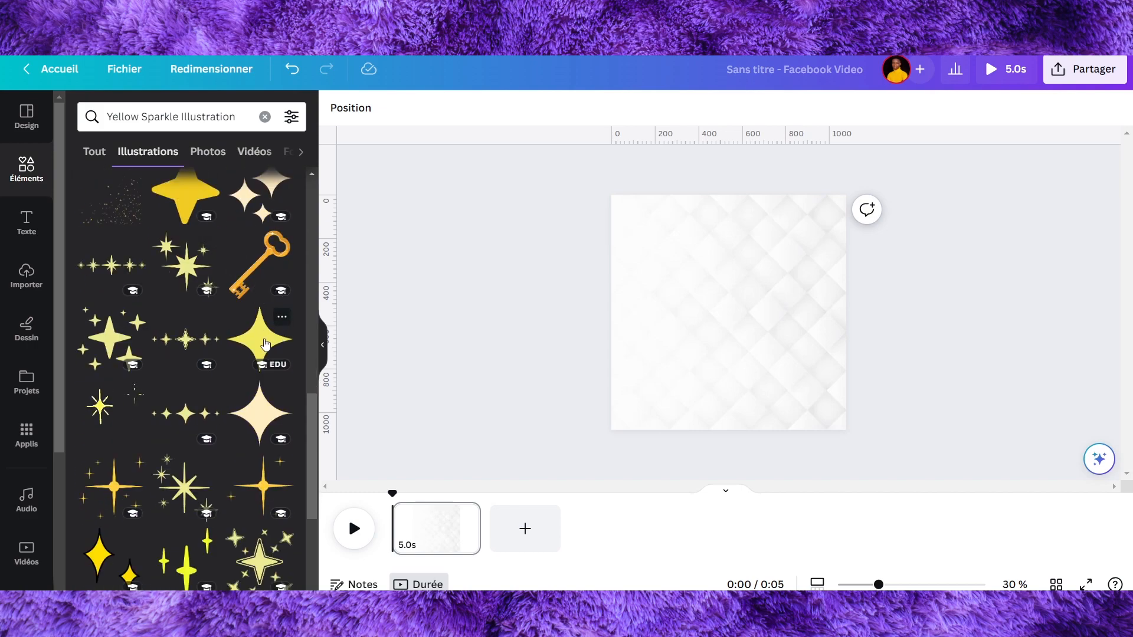
Add the plain yellow four-pointed star and arrange three small copies of it near the page's upper-left corner.
click(265, 344)
scroll(234, 295, down, 5)
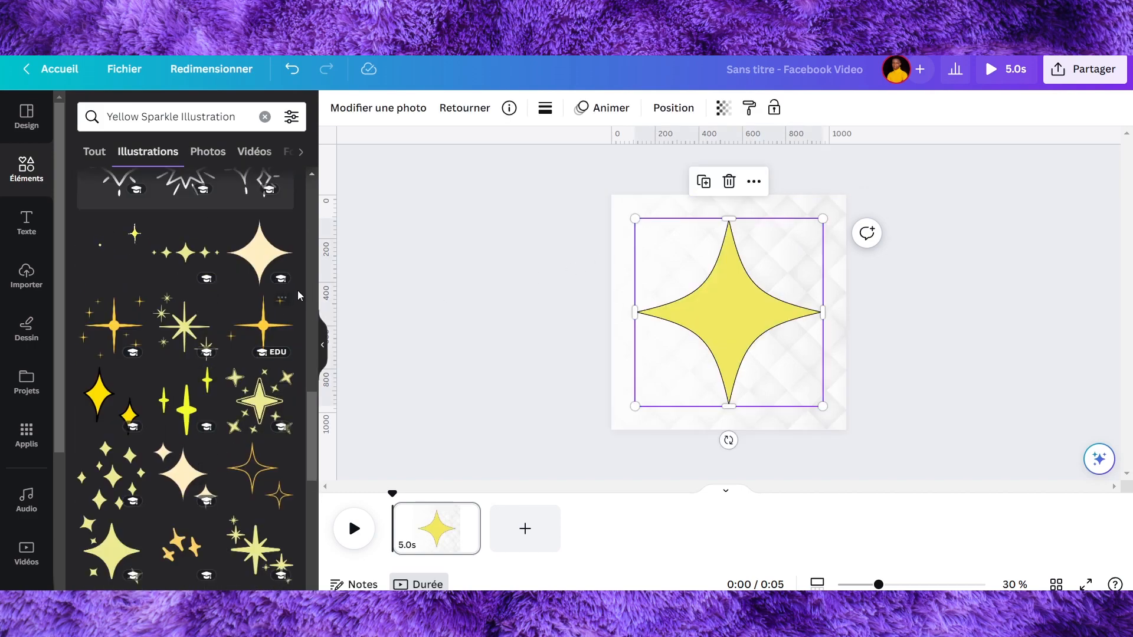
drag(820, 218, 673, 280)
click(638, 183)
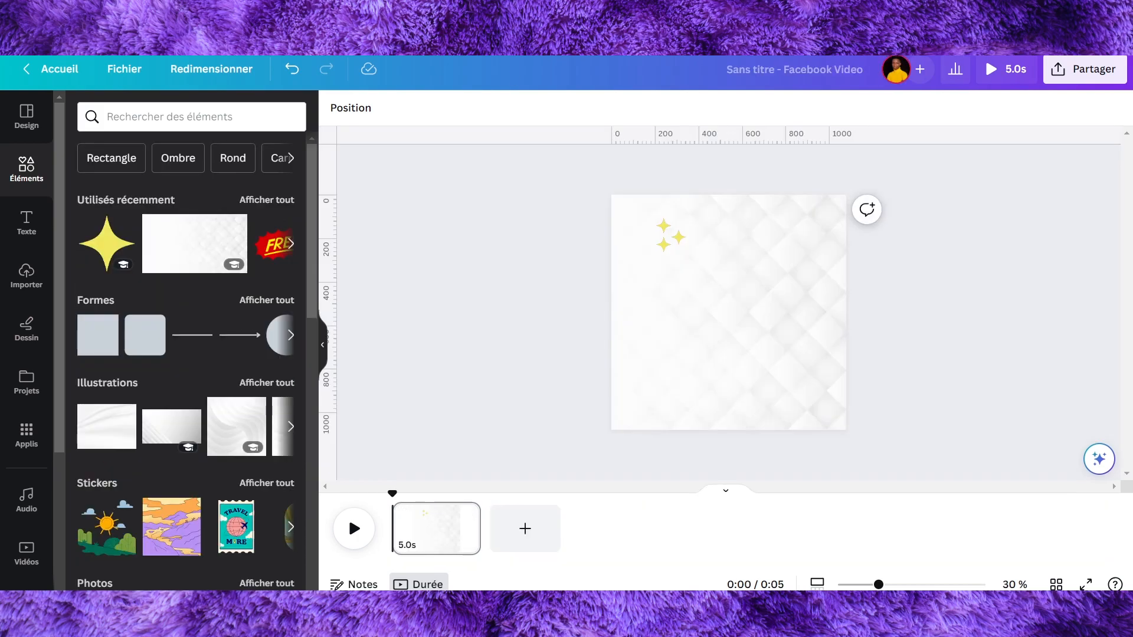
Search the elements for "wavy line" and list only the illustration results.
click(176, 110)
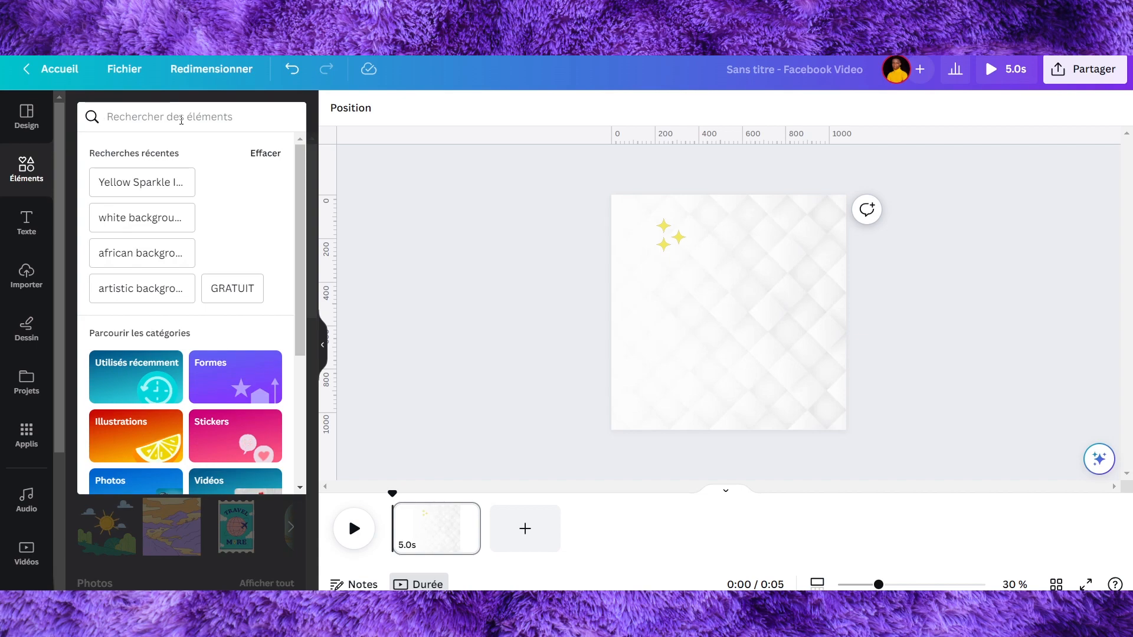
text(wavy line)
key(Return)
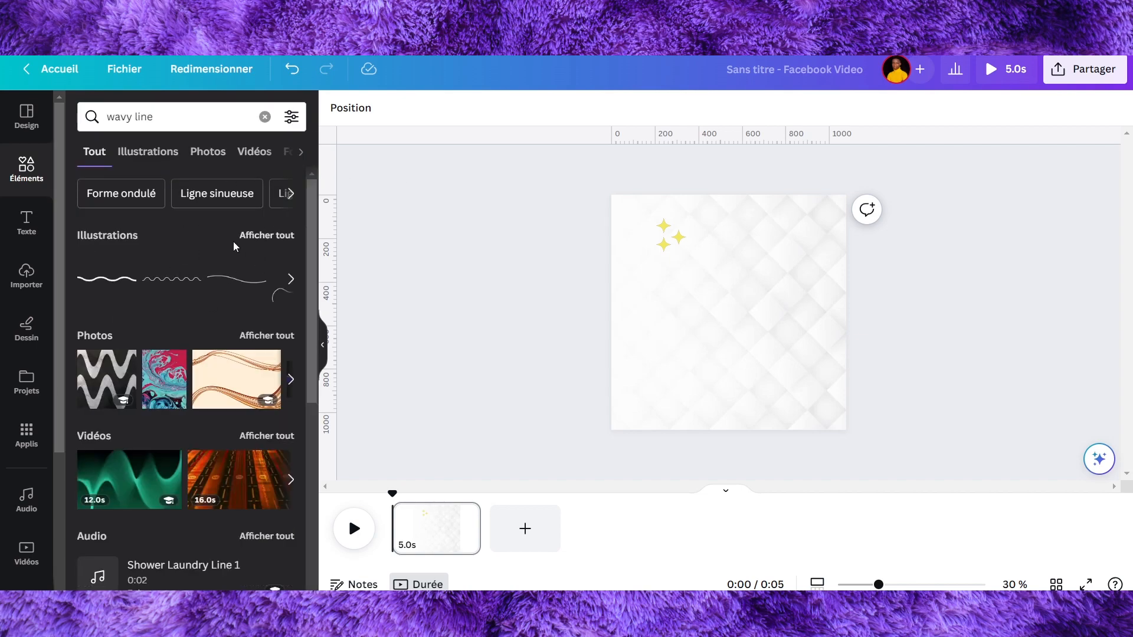
click(267, 236)
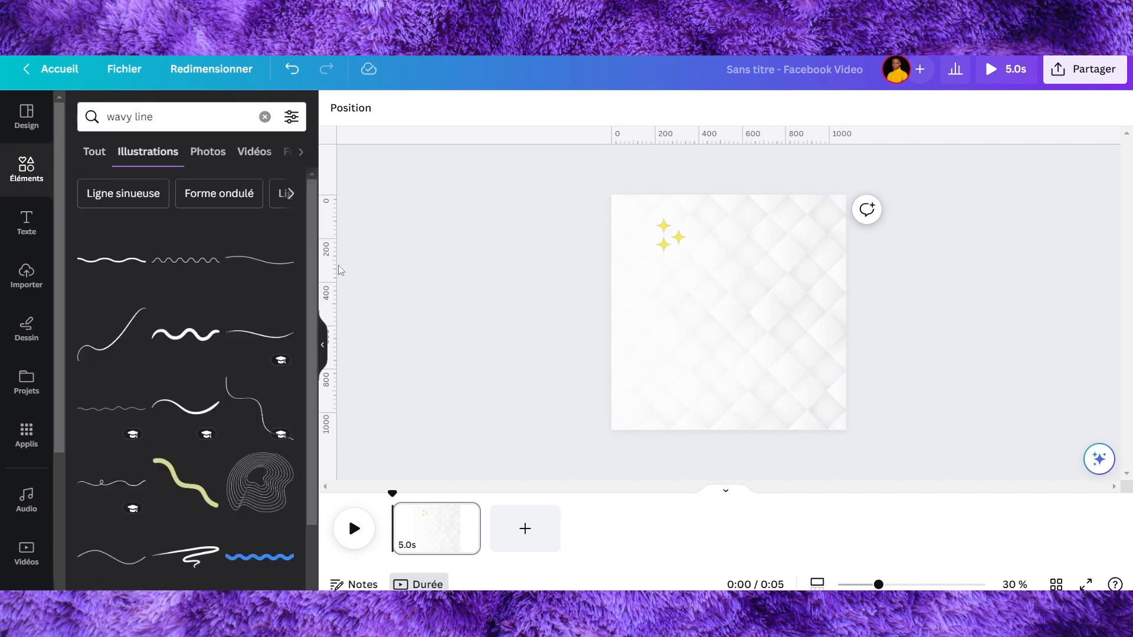
scroll(200, 313, down, 2)
scroll(198, 312, up, 2)
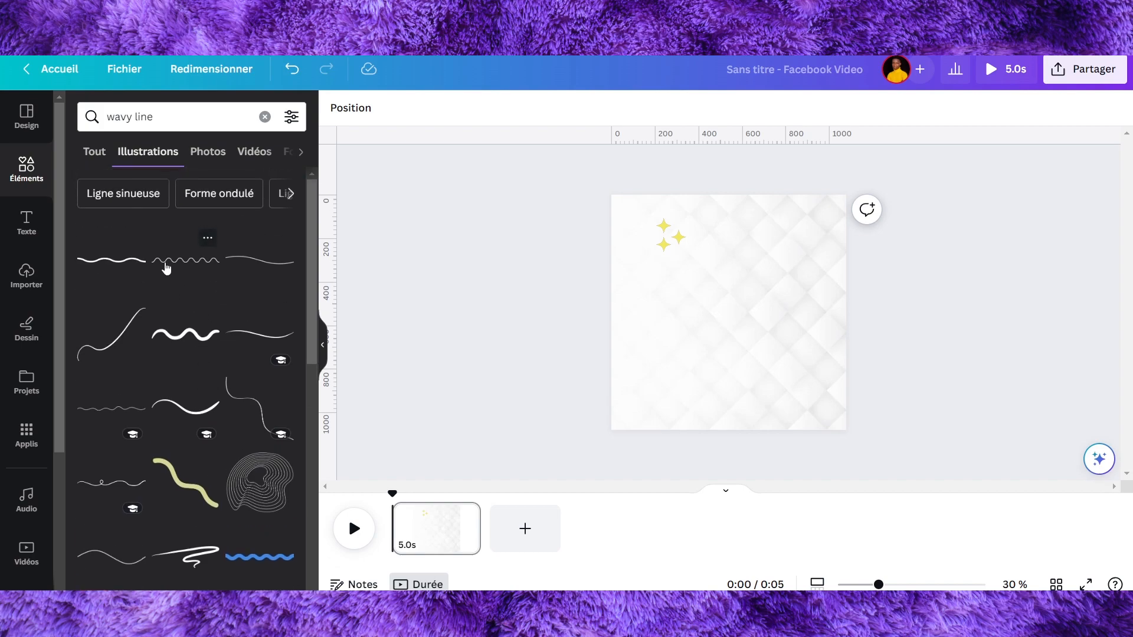
Add the thin, tightly waved line, rotate it to vertical and lengthen it down to the page's lower edge.
click(189, 266)
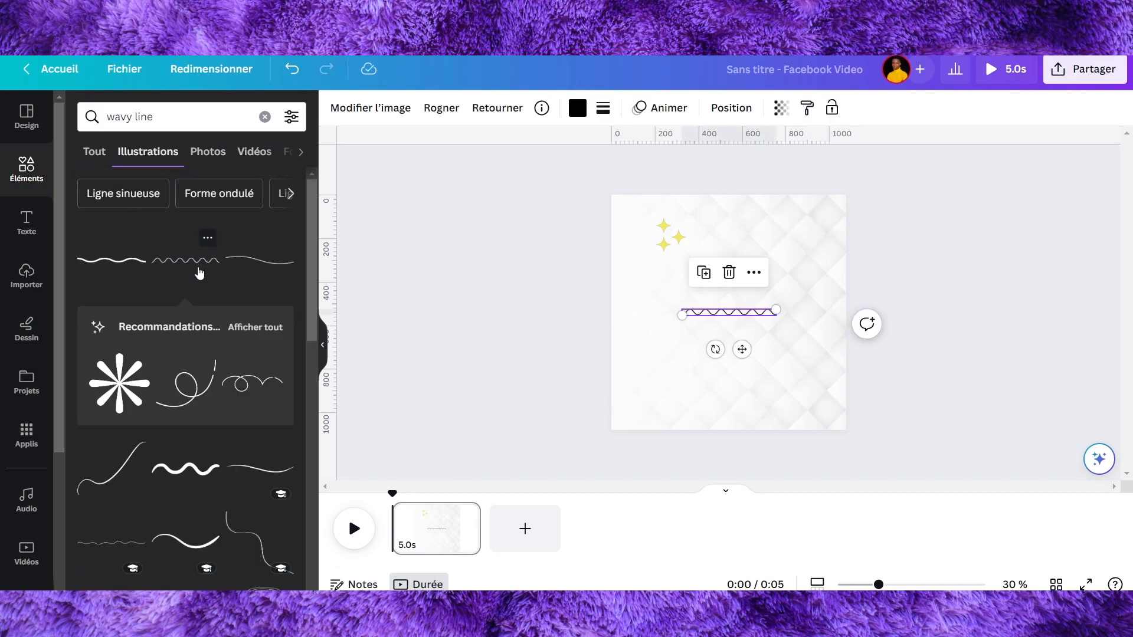
mouse_move(715, 349)
mouse_down()
mouse_move(610, 354)
mouse_move(597, 296)
mouse_up()
mouse_move(728, 357)
mouse_down()
mouse_move(702, 391)
mouse_move(700, 424)
mouse_up()
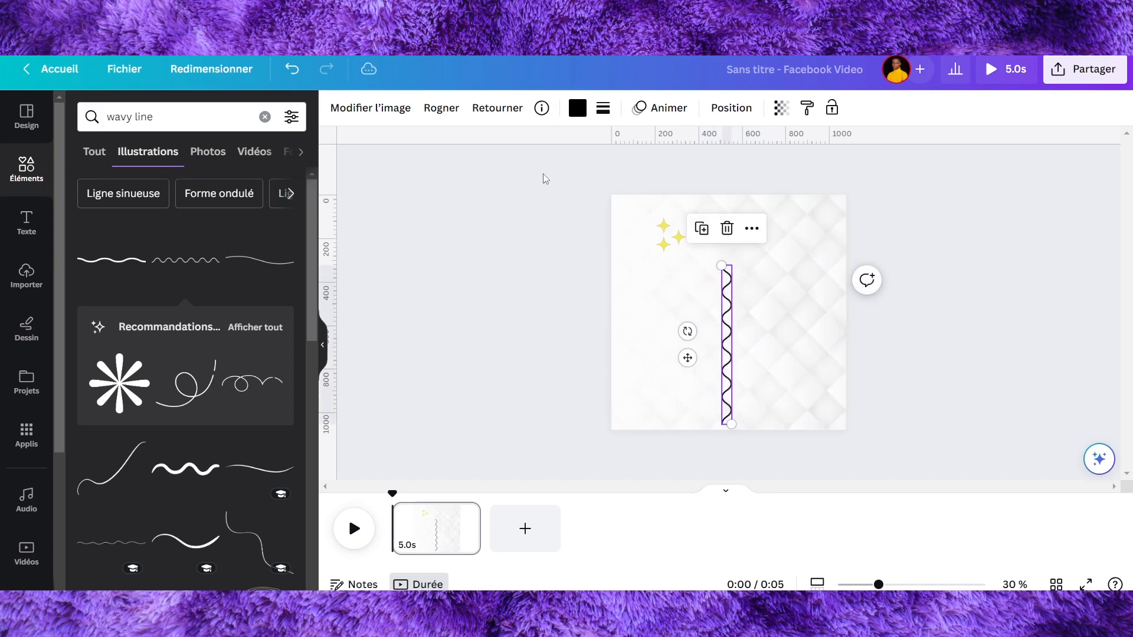
Recolour the wavy line light orange and enlarge it to span nearly the full height of the page.
click(576, 110)
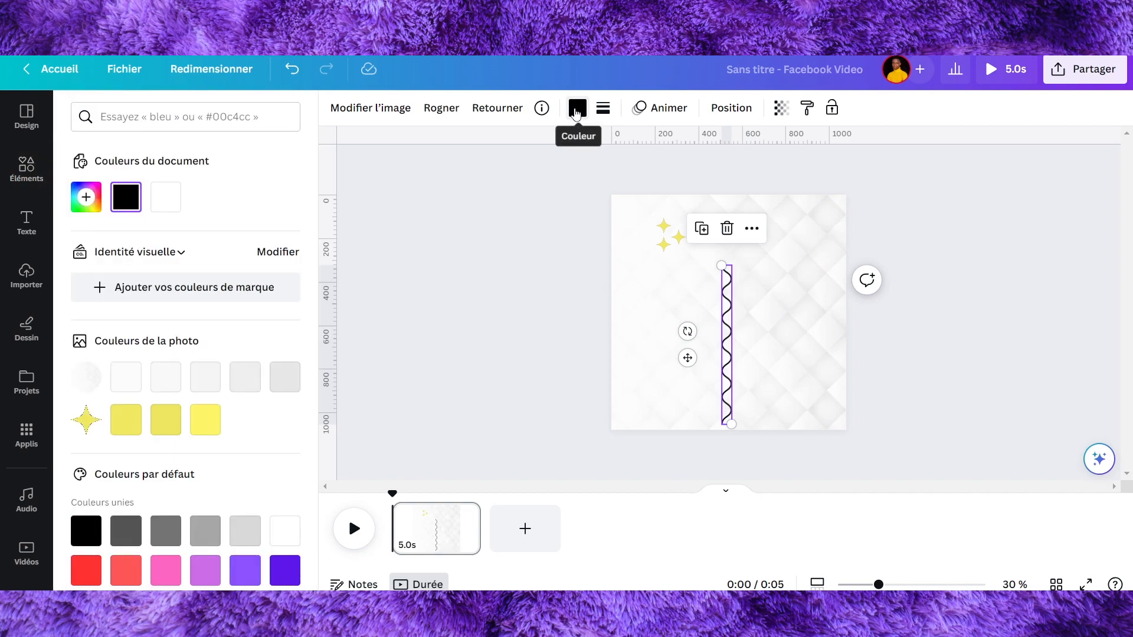
scroll(253, 218, down, 2)
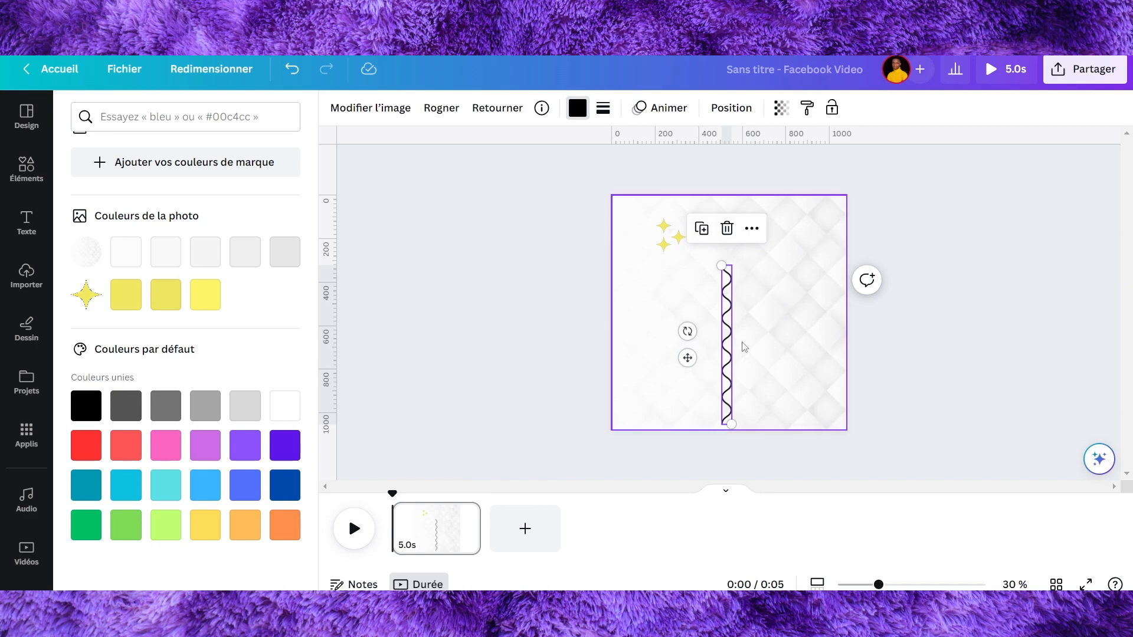
click(201, 295)
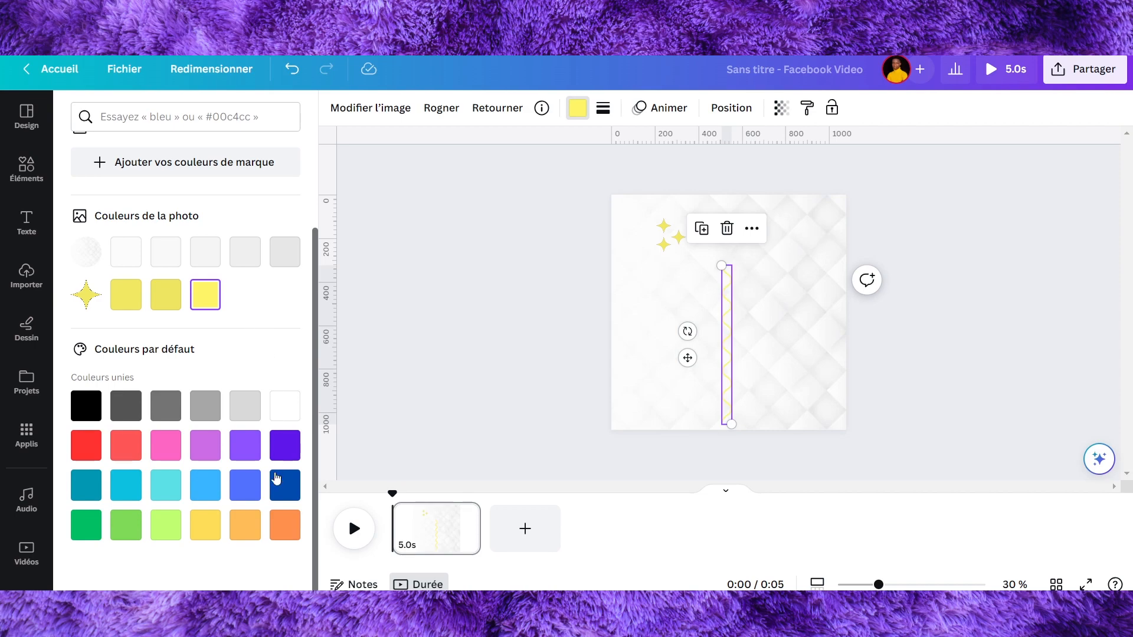
click(247, 532)
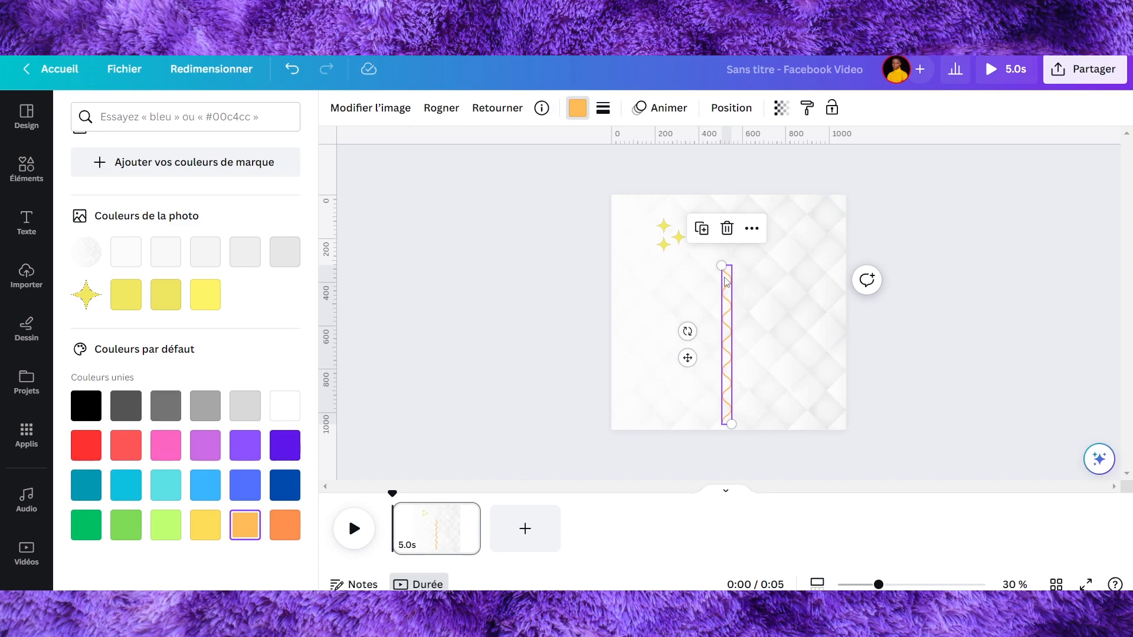
mouse_move(719, 266)
mouse_down()
mouse_move(488, 222)
mouse_move(620, 185)
mouse_up()
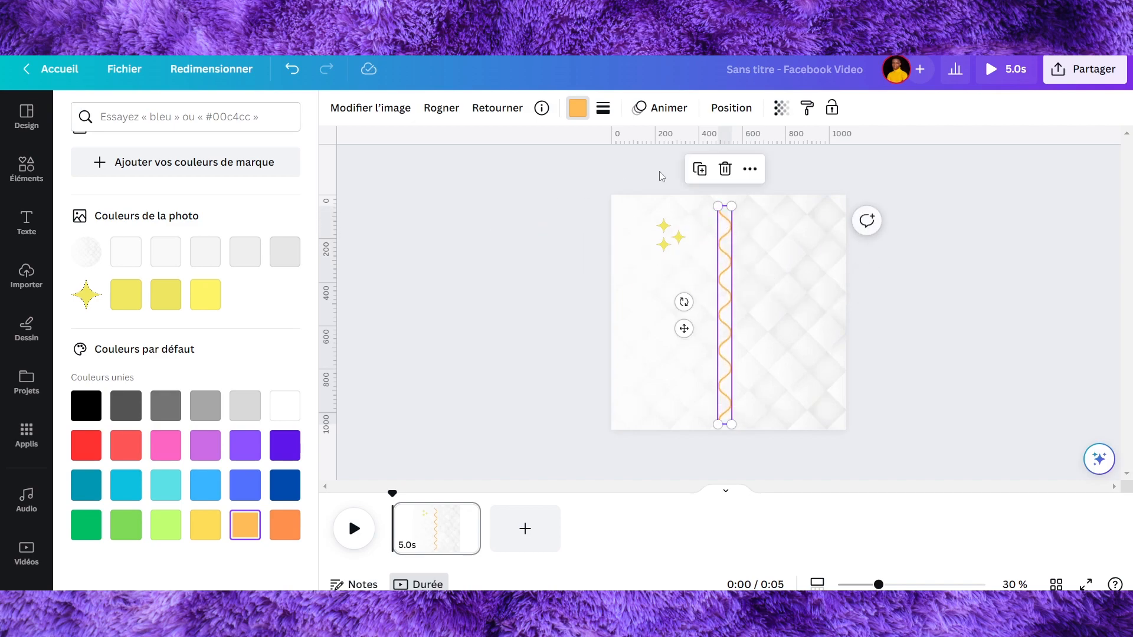
Clear the wavy line search and list all the photo frames available in the Cadres category.
click(466, 200)
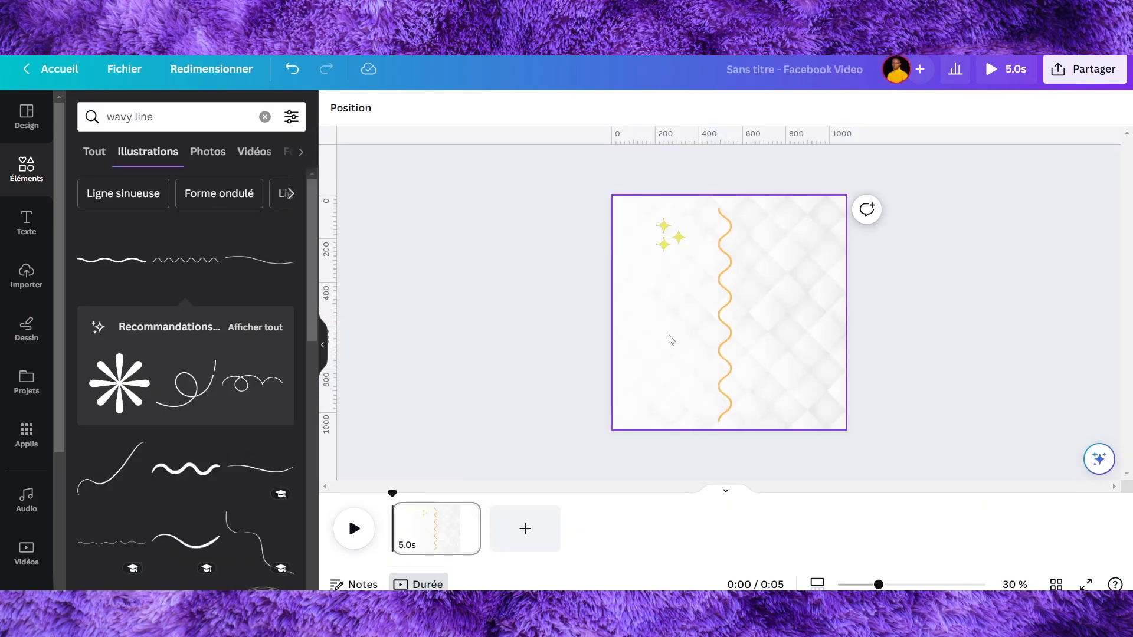
click(264, 116)
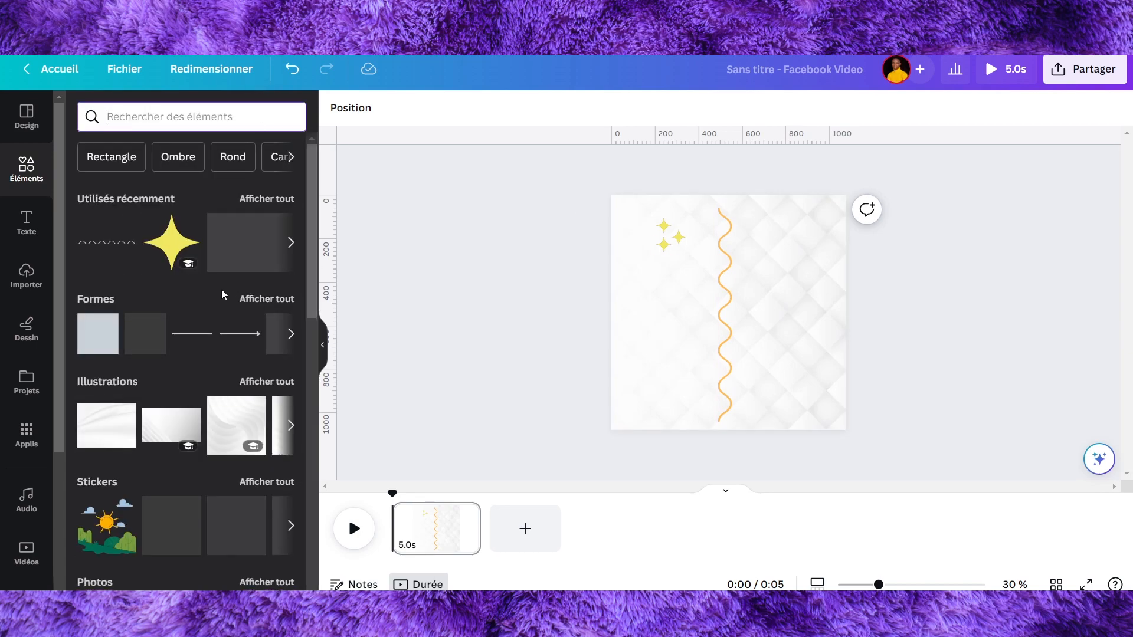
scroll(221, 289, down, 9)
scroll(221, 289, down, 3)
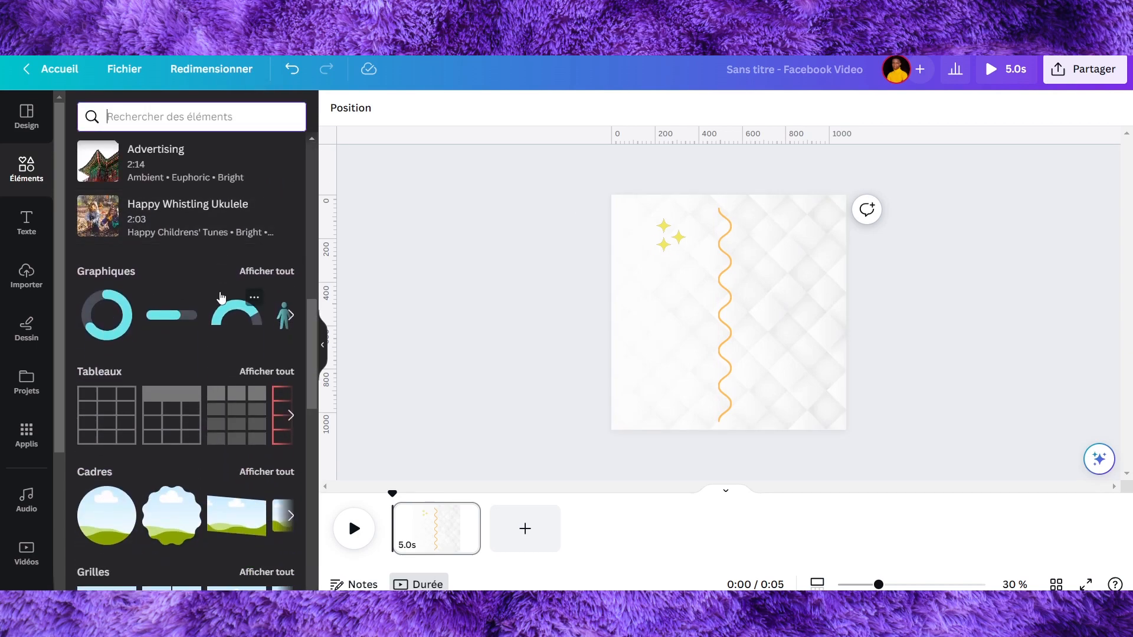
scroll(219, 346, down, 5)
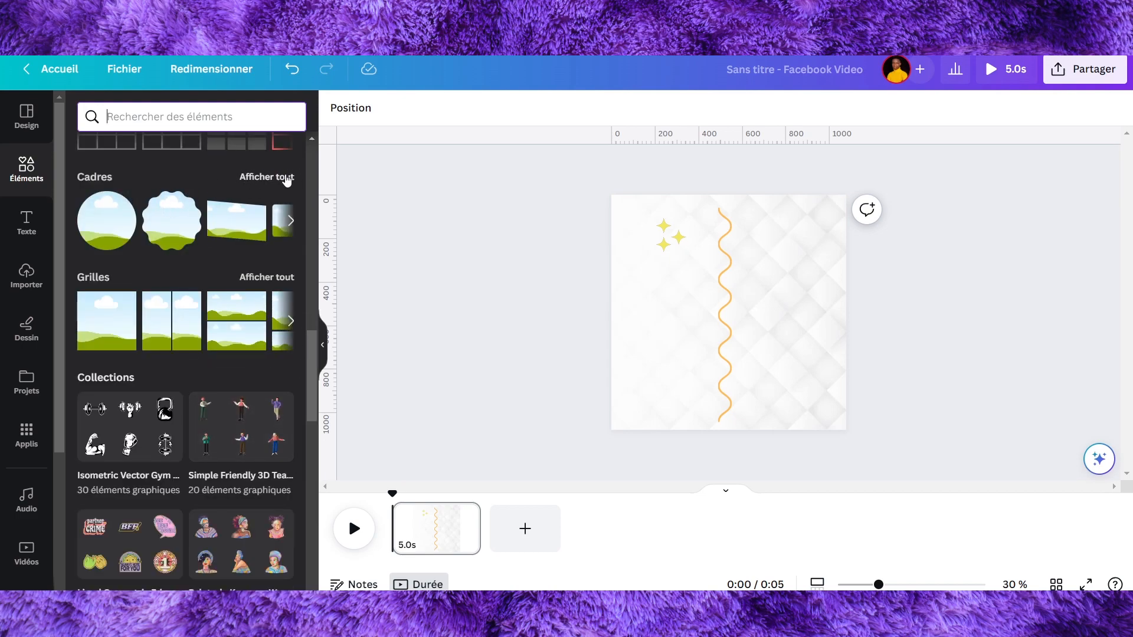
click(250, 176)
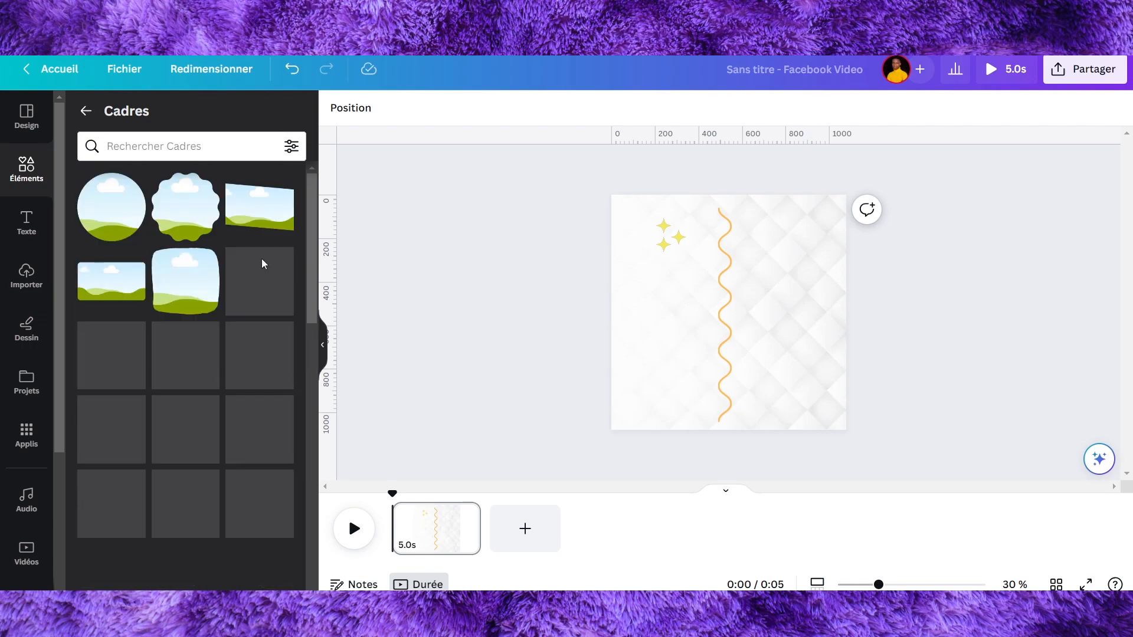
Add the plain portrait frame with rounded corners and place it as a tiny thumbnail on a bend near the middle of the wavy line.
scroll(260, 259, down, 1)
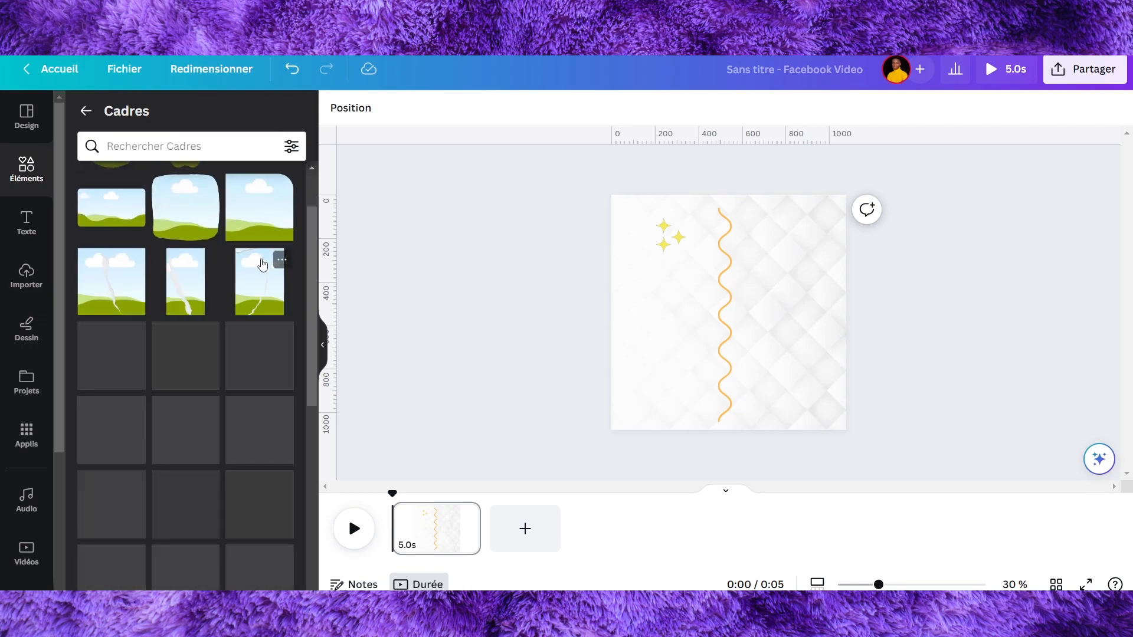
scroll(240, 320, down, 2)
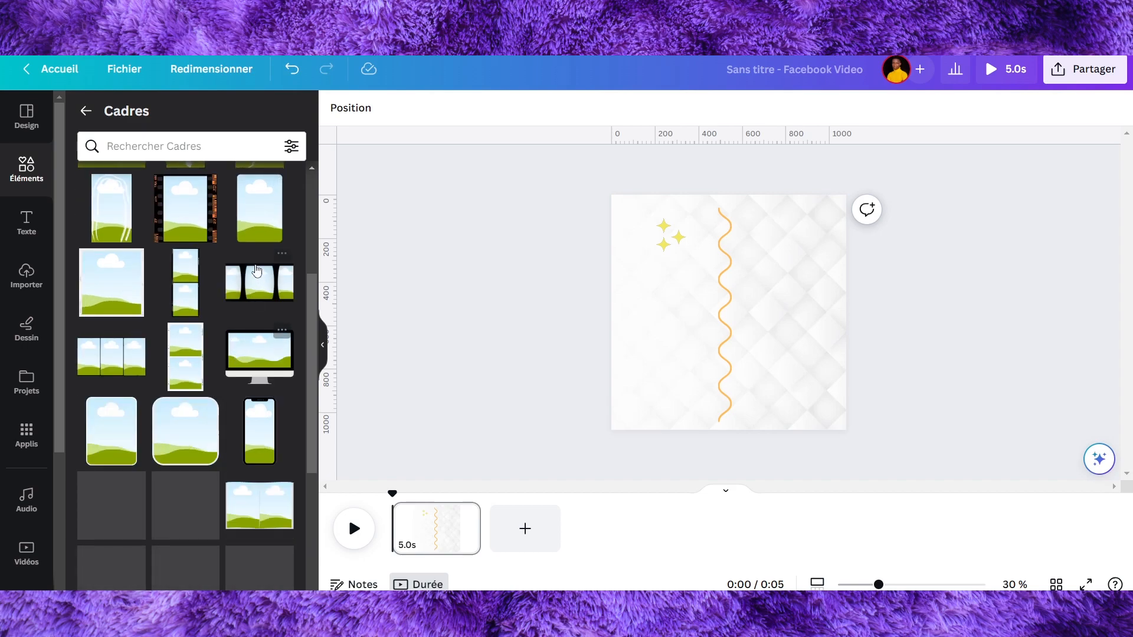
click(110, 437)
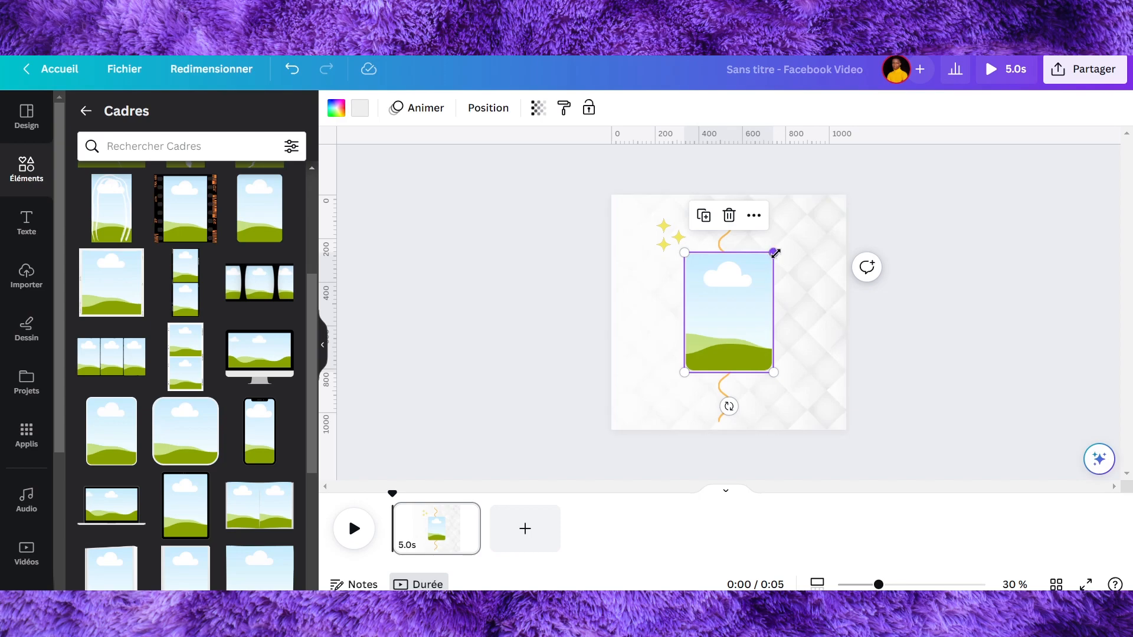
drag(774, 251, 692, 360)
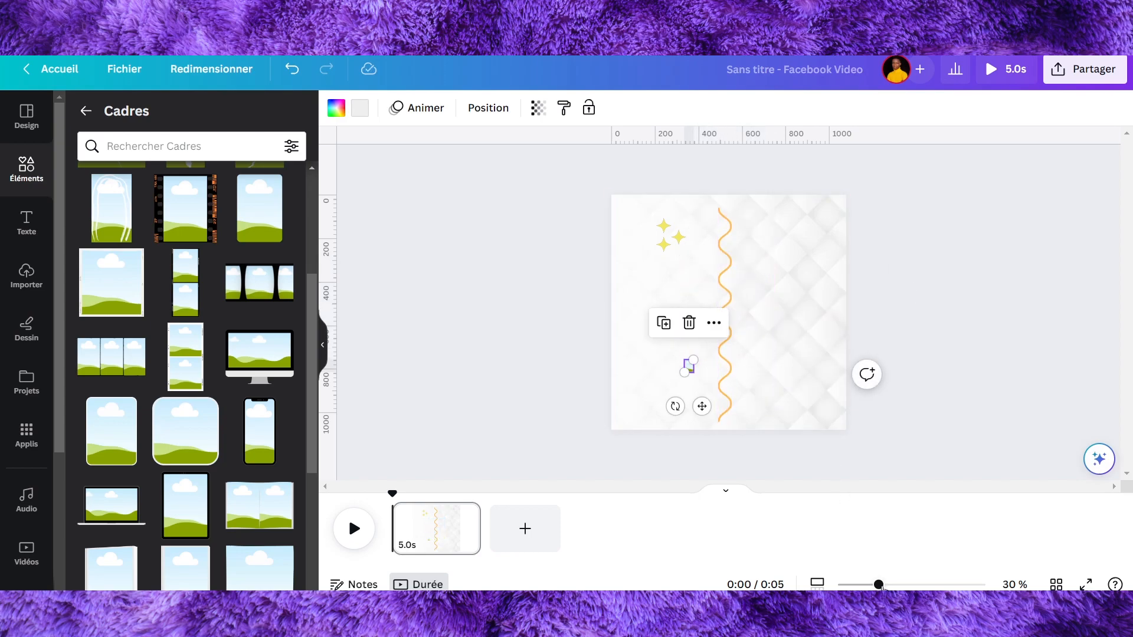
drag(884, 585, 914, 585)
mouse_move(673, 458)
mouse_down()
mouse_move(746, 294)
mouse_move(777, 283)
mouse_up()
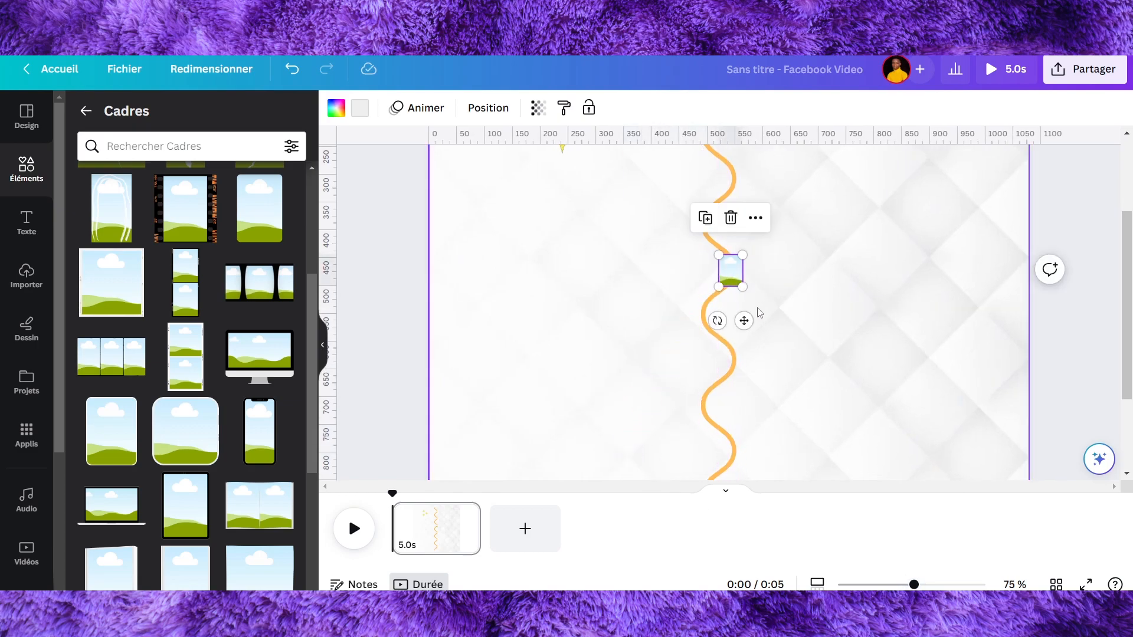
Duplicate the small frame onto every bend of the wavy line, alternating sides from the page's upper edge to its lower edge.
scroll(783, 204, up, 3)
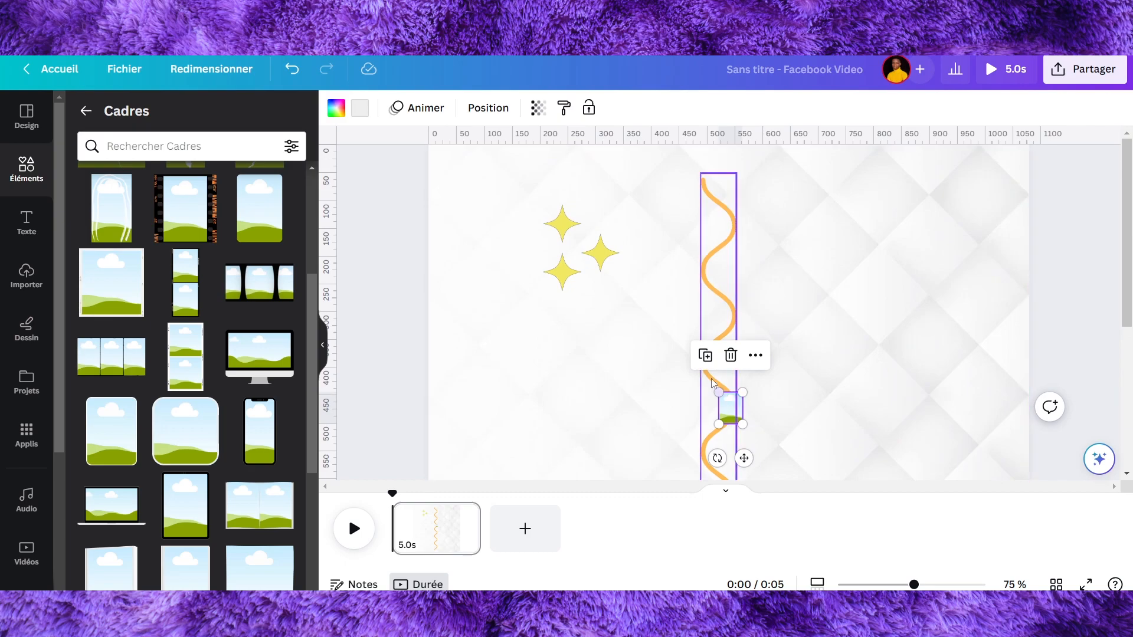
click(705, 355)
mouse_move(740, 418)
mouse_down()
mouse_move(706, 358)
mouse_move(749, 370)
mouse_up()
click(681, 307)
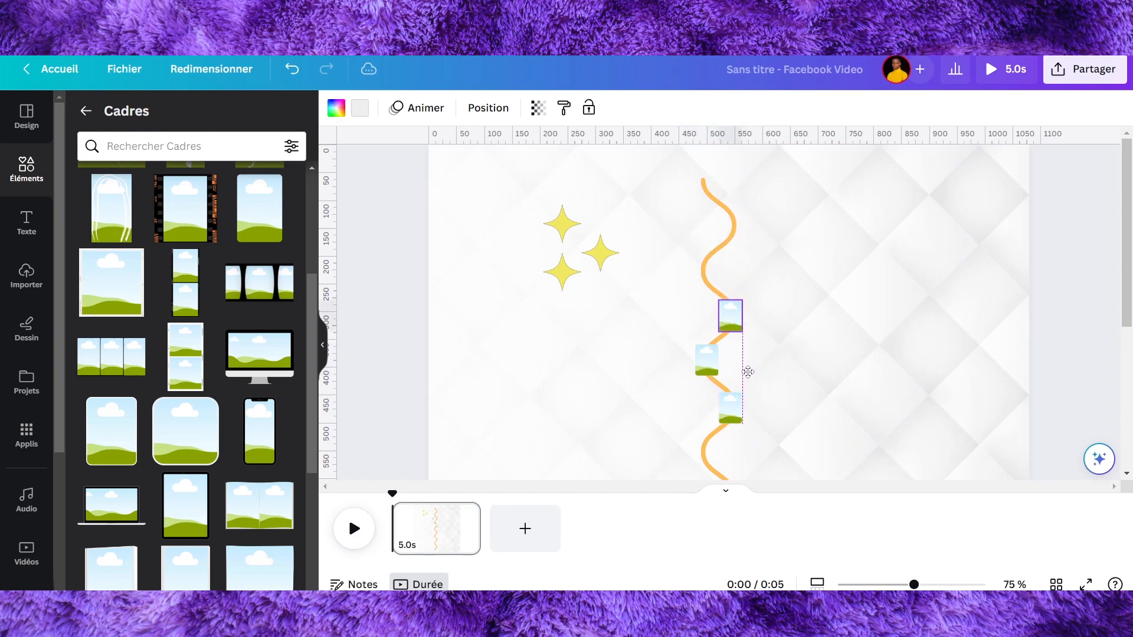
click(706, 263)
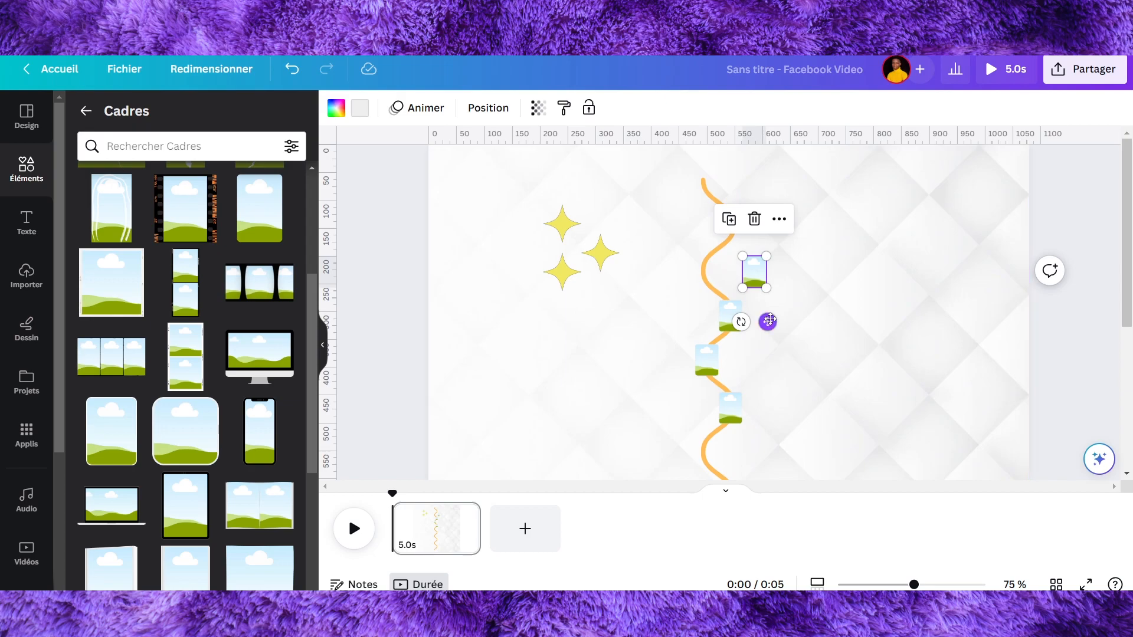
drag(767, 321, 720, 318)
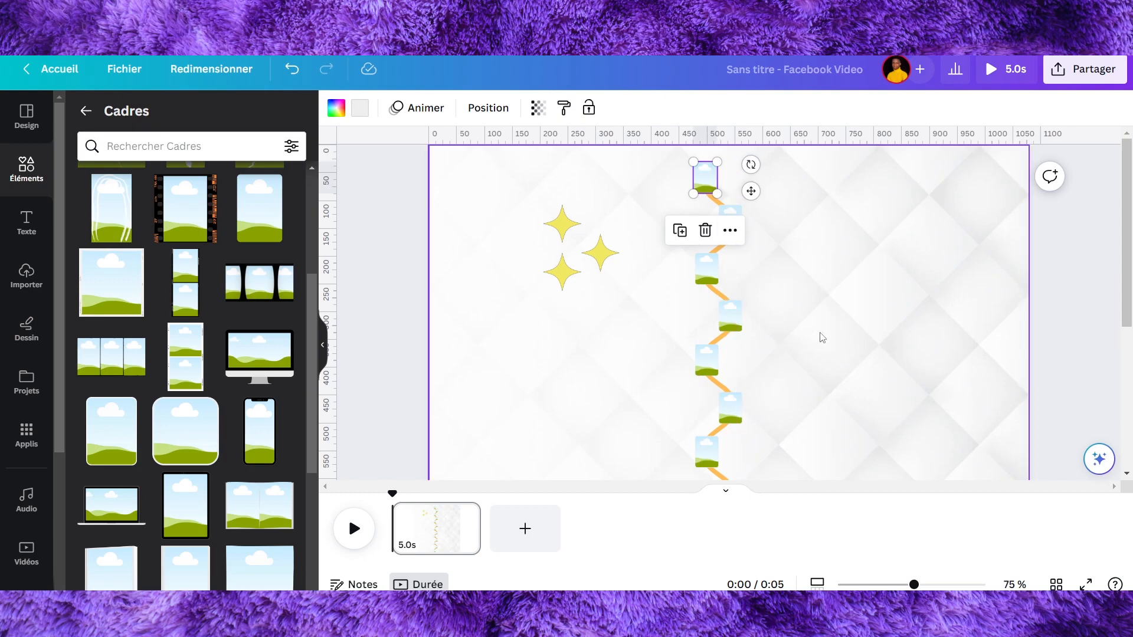
click(719, 295)
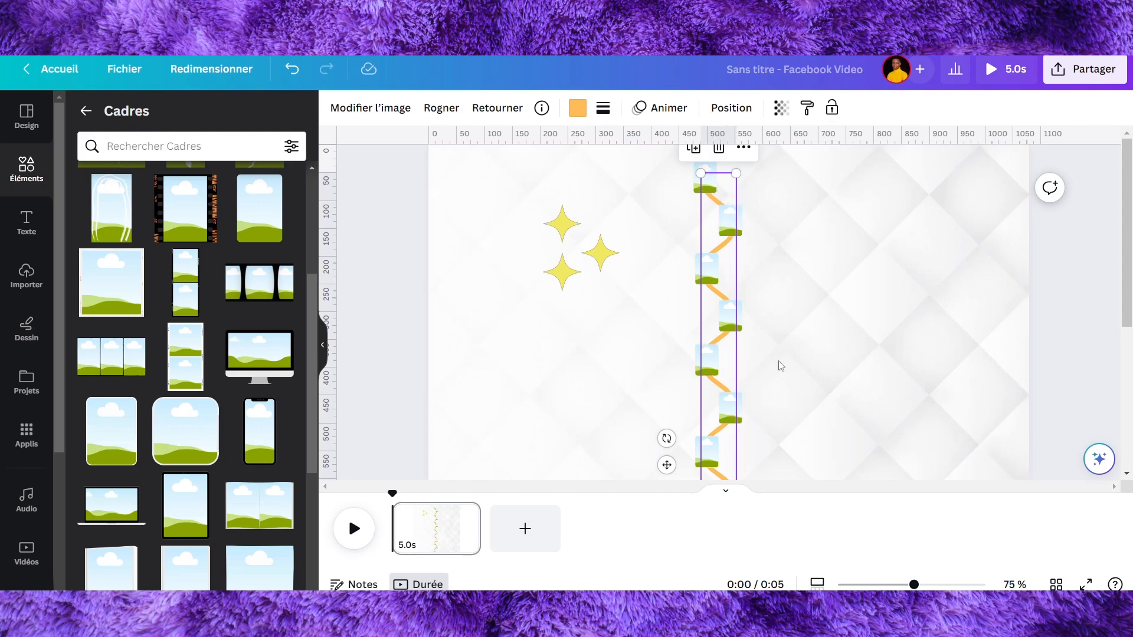
scroll(796, 387, down, 5)
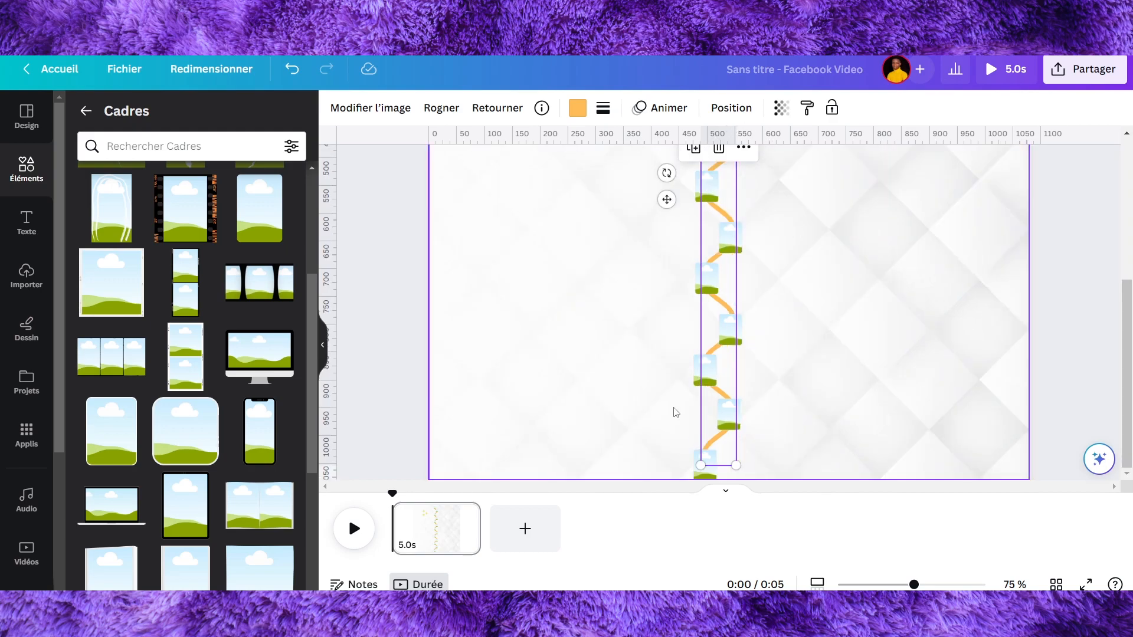
scroll(779, 281, up, 5)
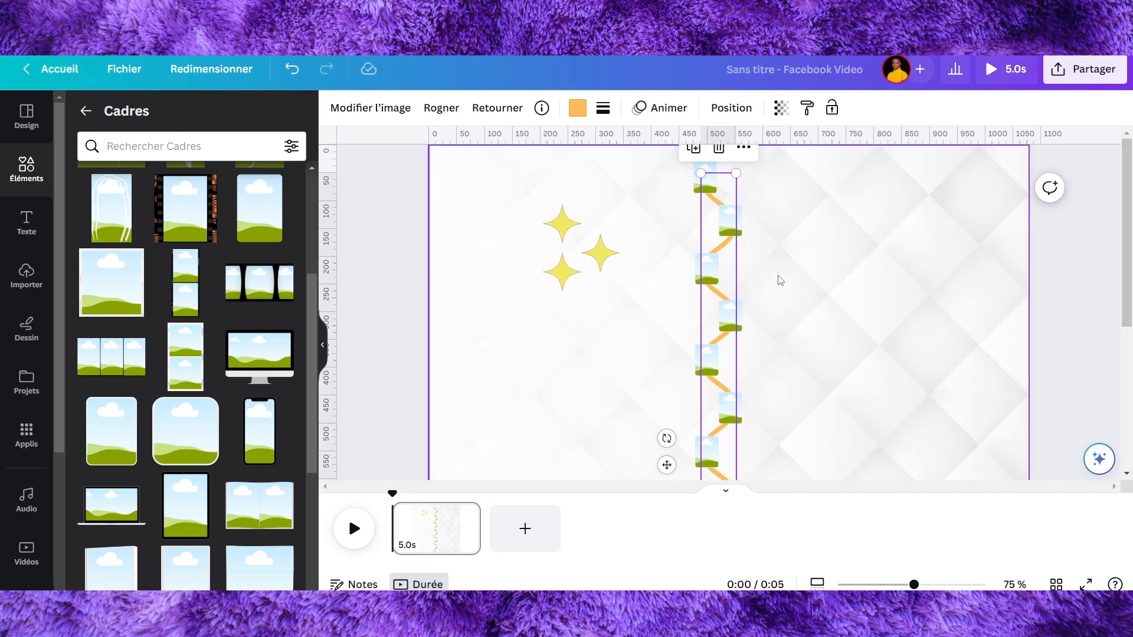
Group the wavy line with all its small frames and move the group slightly down and toward the stars.
click(627, 246)
drag(592, 173, 682, 233)
drag(664, 163, 769, 530)
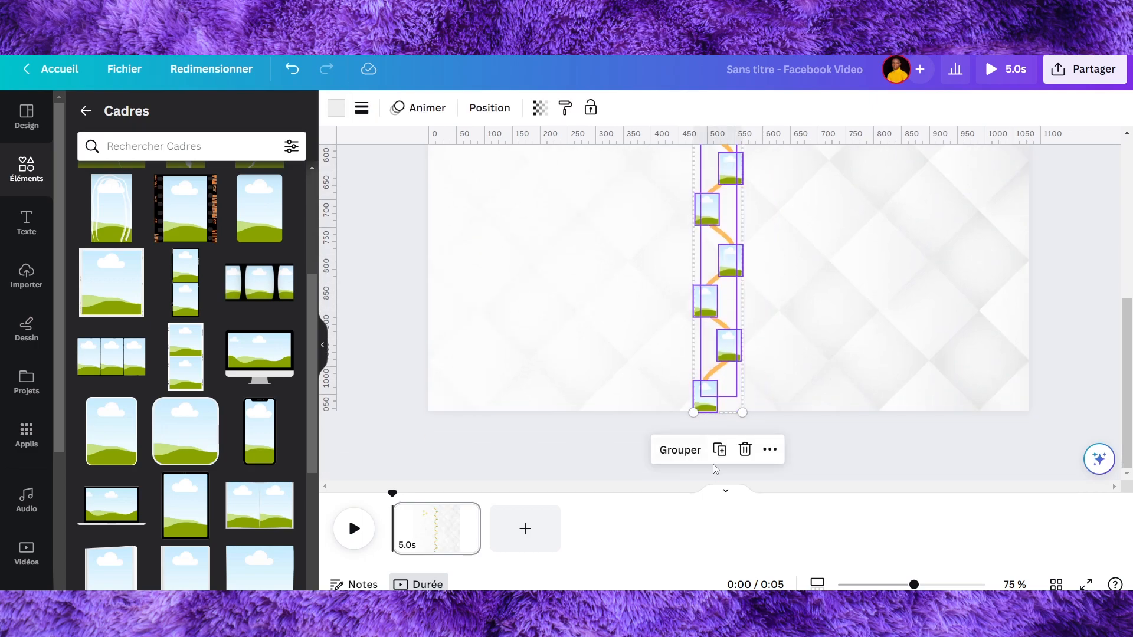
click(687, 452)
scroll(849, 277, up, 5)
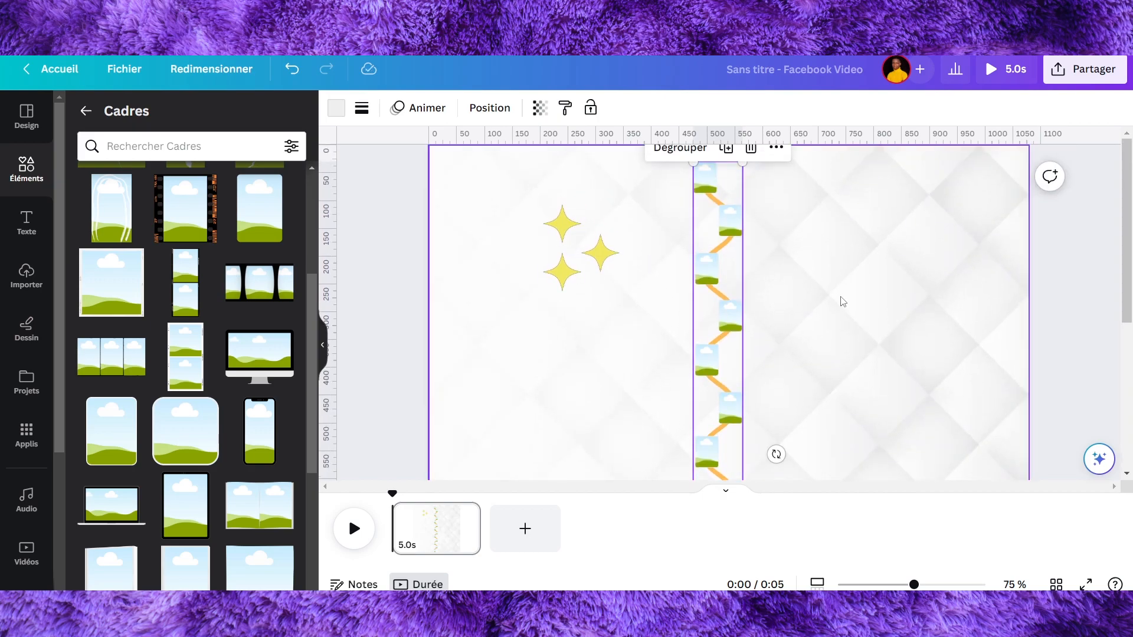
drag(712, 244, 693, 292)
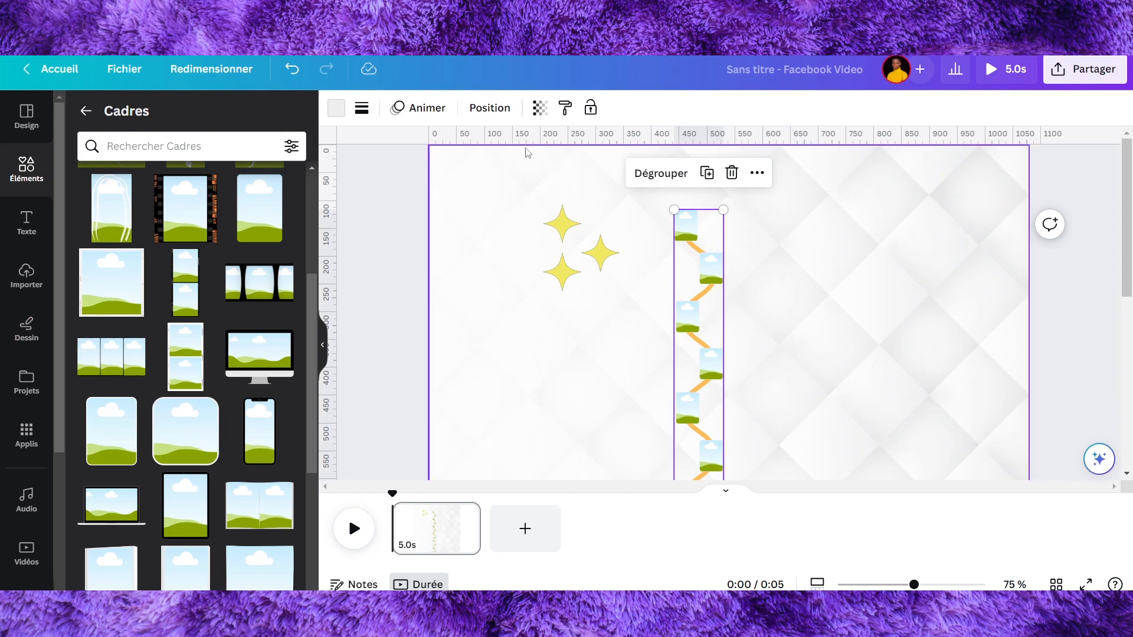
Fill the group's topmost frame with the uploaded photo of a woman with a long curly high ponytail.
click(27, 276)
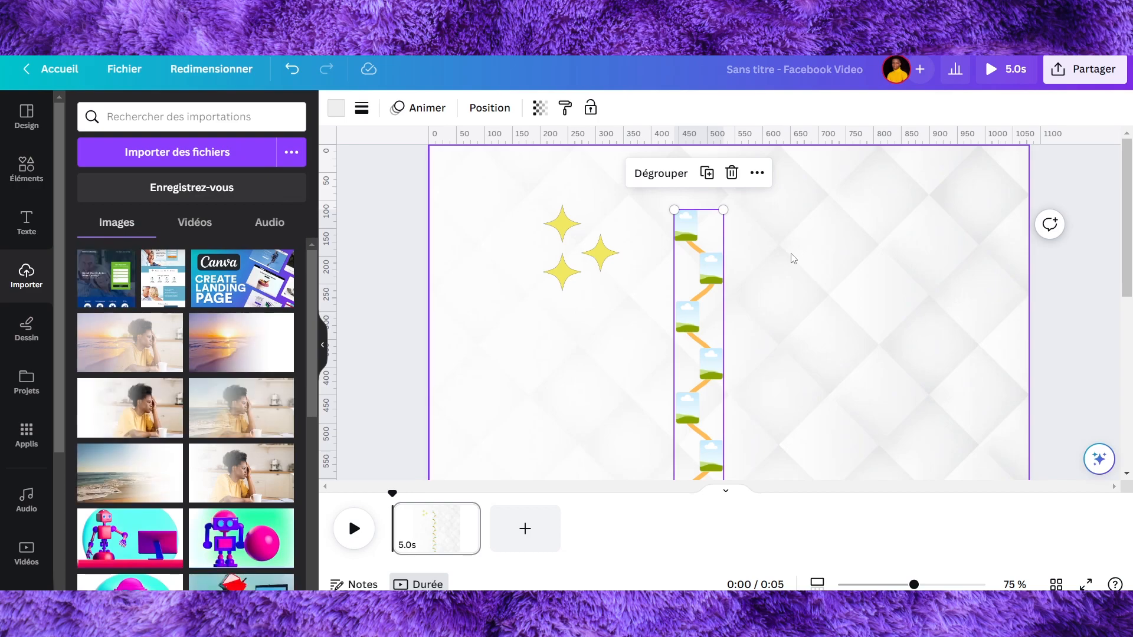
scroll(186, 413, down, 10)
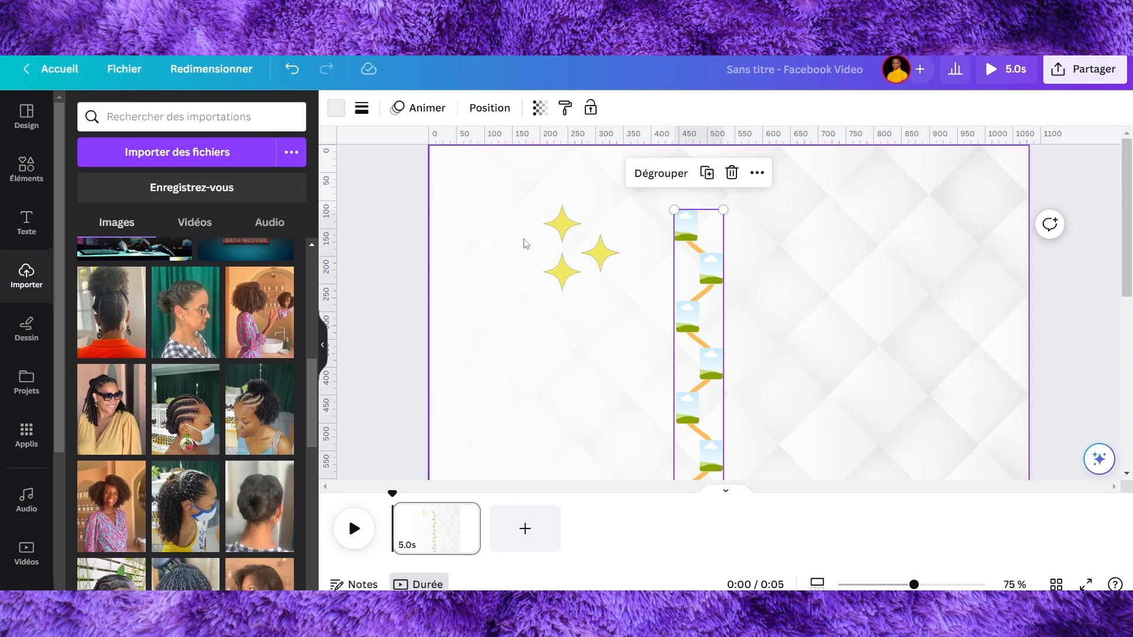
scroll(202, 455, down, 5)
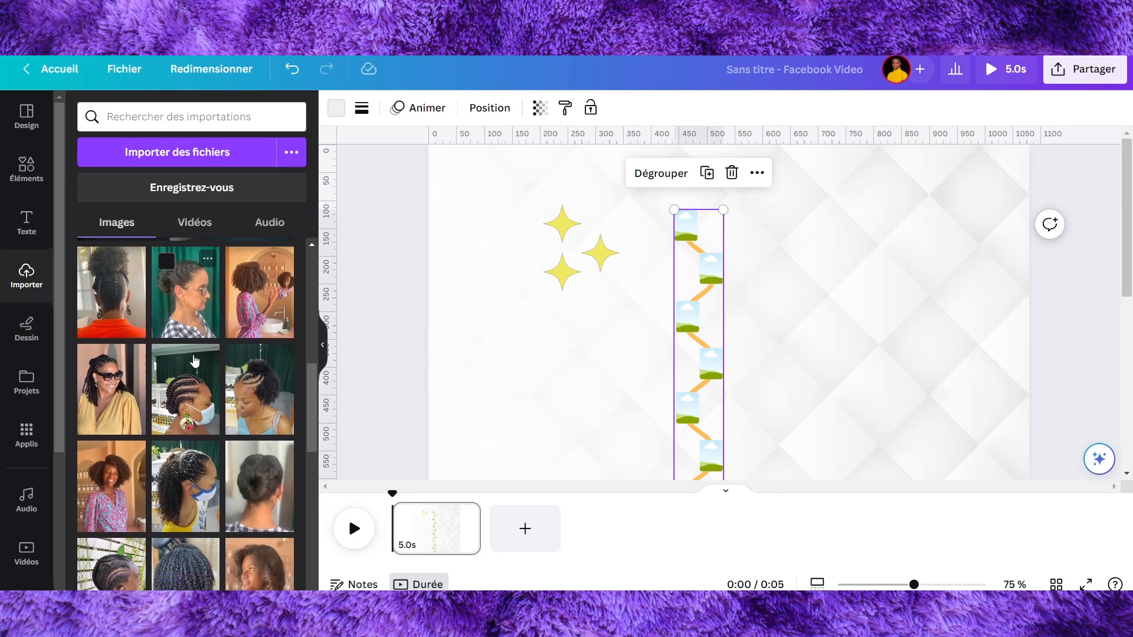
scroll(202, 455, down, 1)
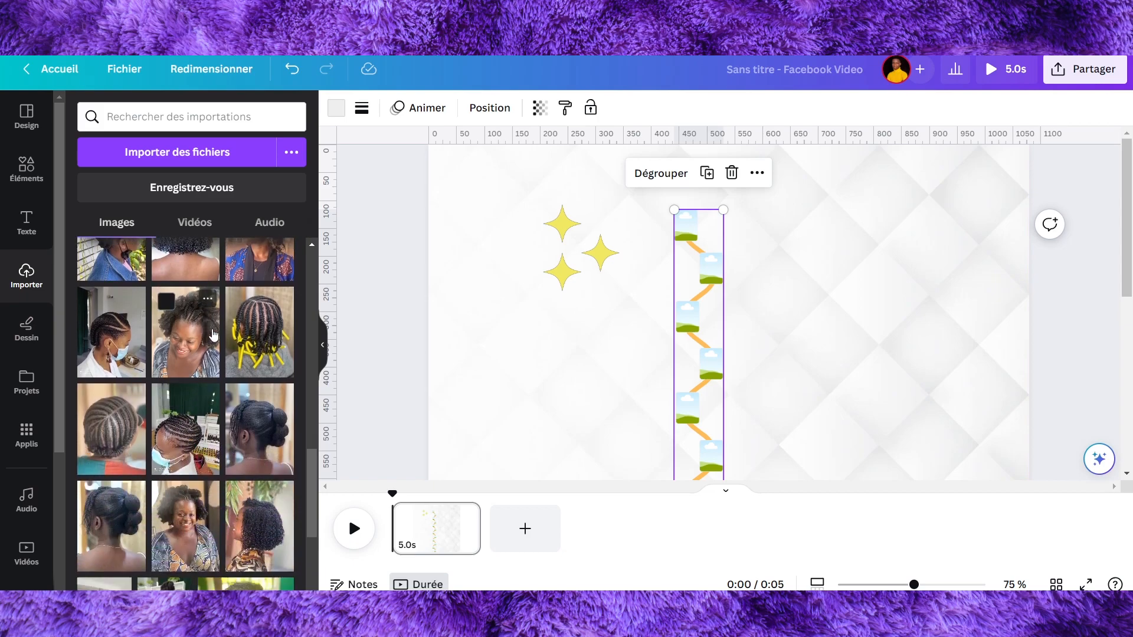
scroll(266, 373, down, 2)
scroll(266, 373, down, 2)
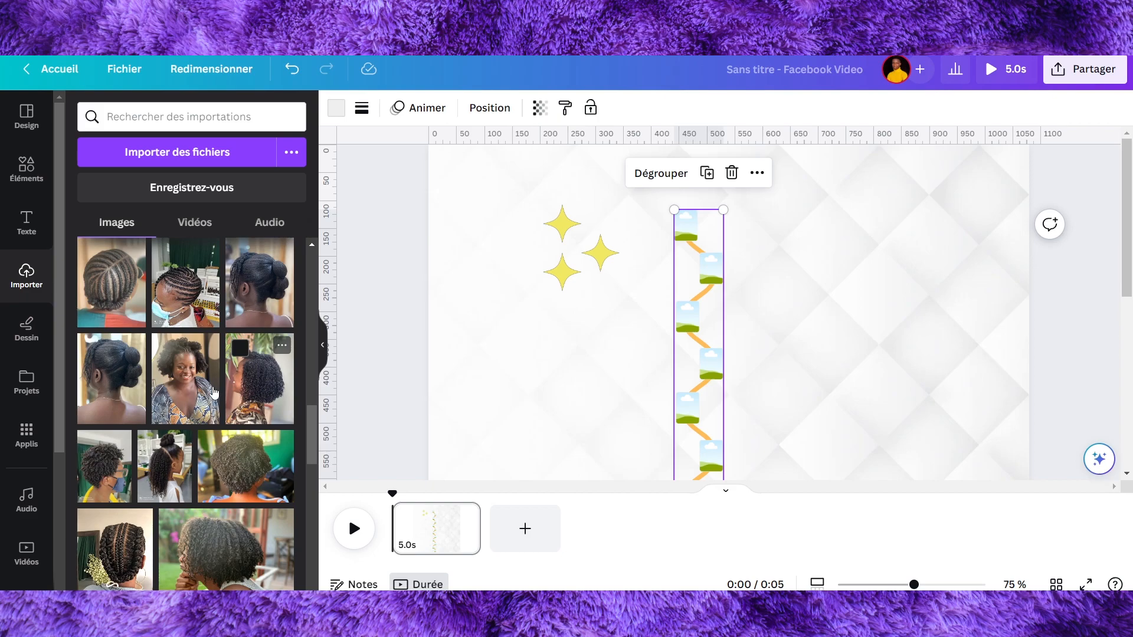
scroll(235, 392, down, 1)
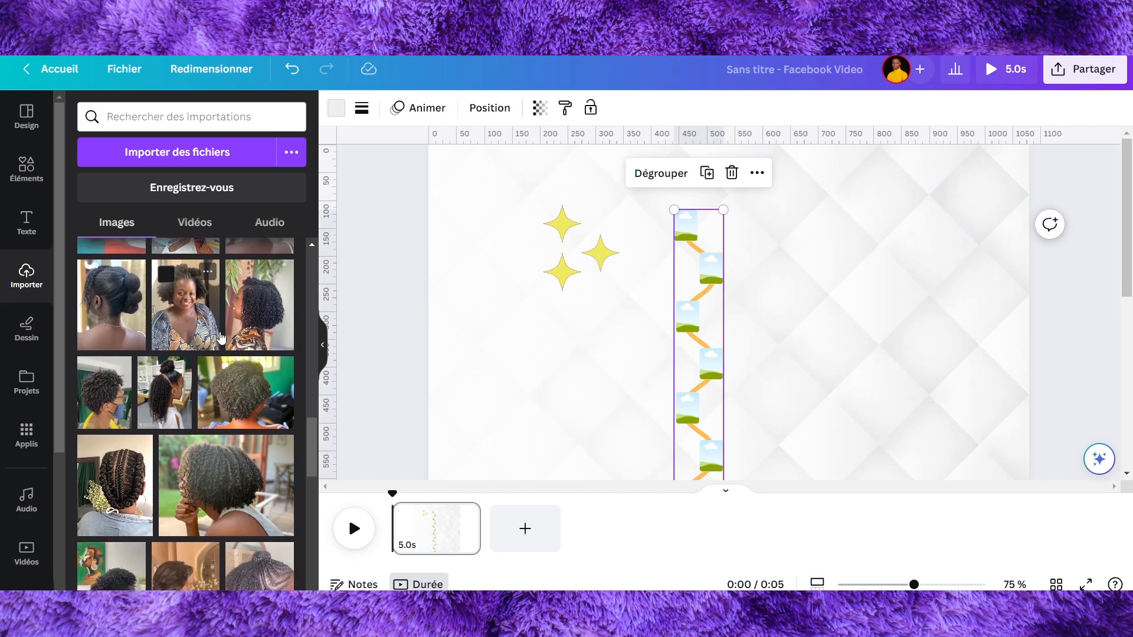
drag(165, 392, 683, 217)
Fill the remaining frames along the wavy line with different uploaded hairstyle photos, starting with the braided updo in the second frame.
scroll(282, 353, down, 3)
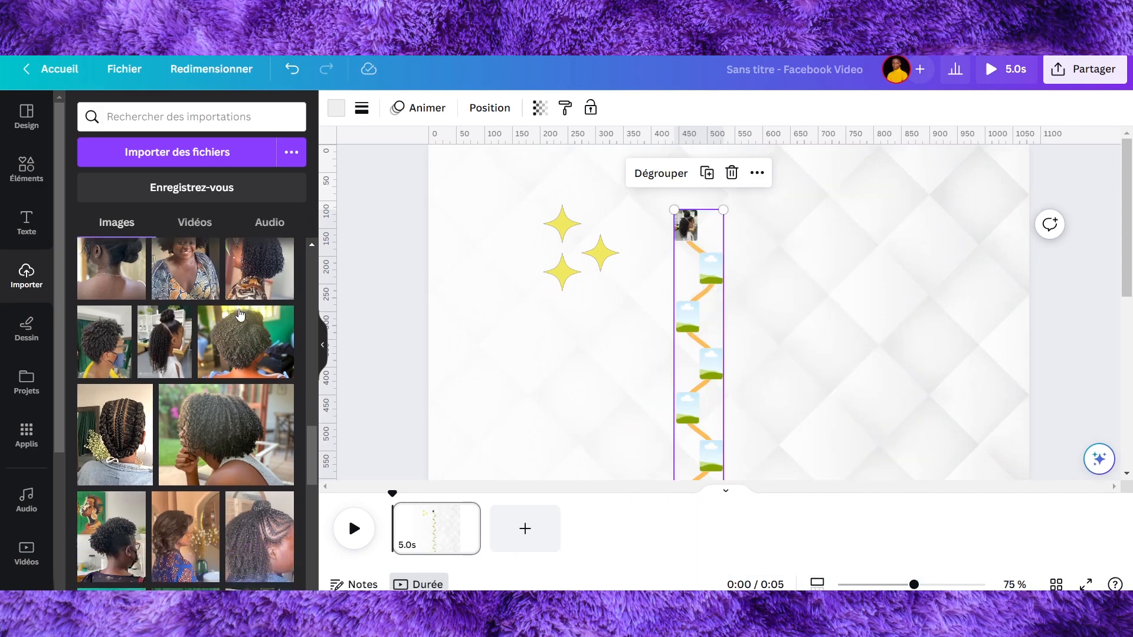
drag(115, 278, 718, 267)
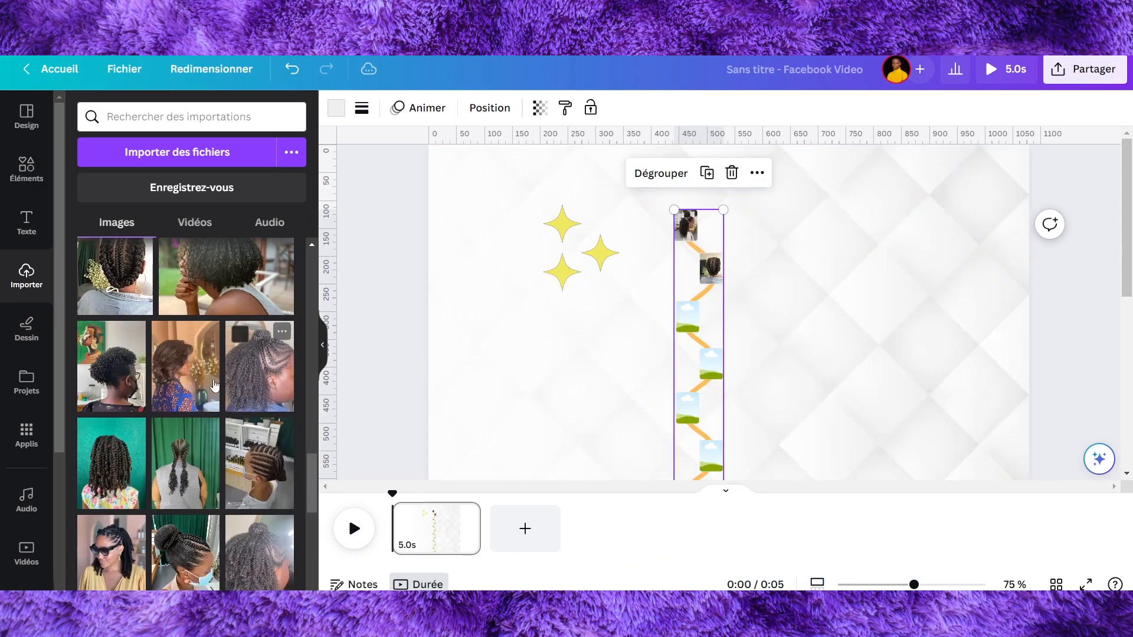
drag(185, 366, 692, 320)
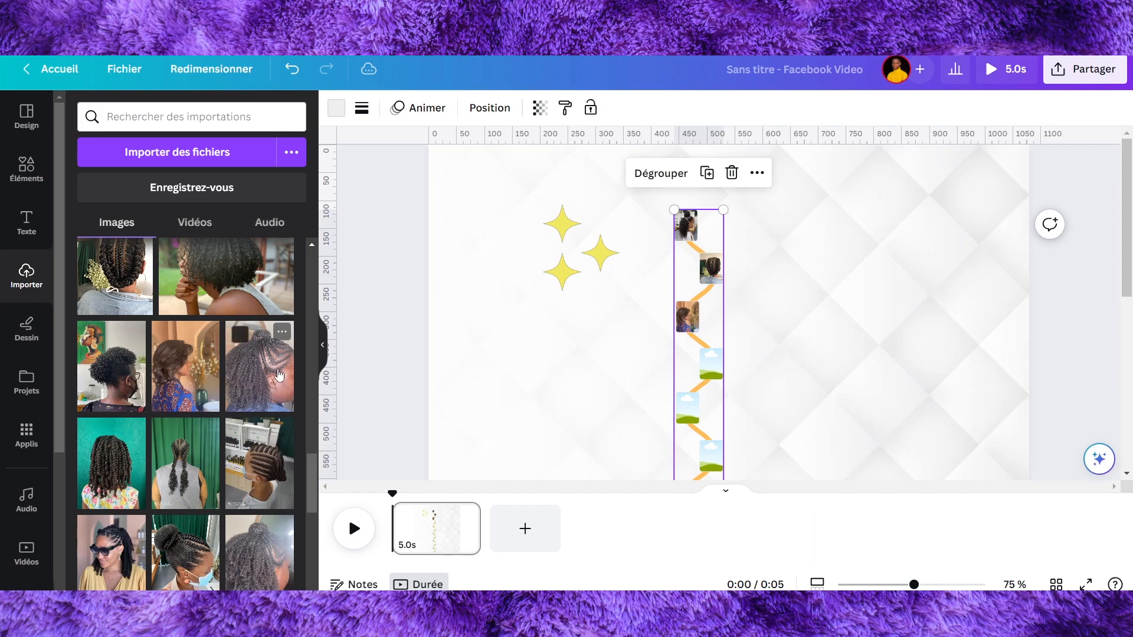
scroll(240, 335, down, 2)
drag(776, 353, 713, 355)
scroll(854, 293, down, 2)
scroll(830, 401, up, 2)
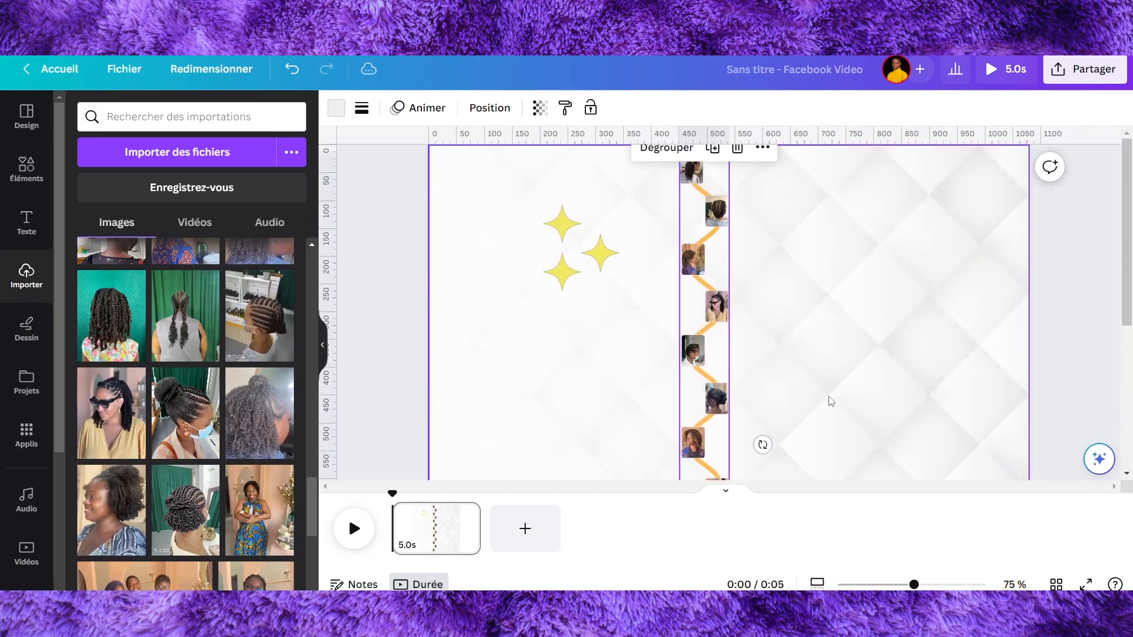
Inspect the photo-filled frames along the wavy line in close-up at 256 % zoom.
scroll(742, 335, down, 5)
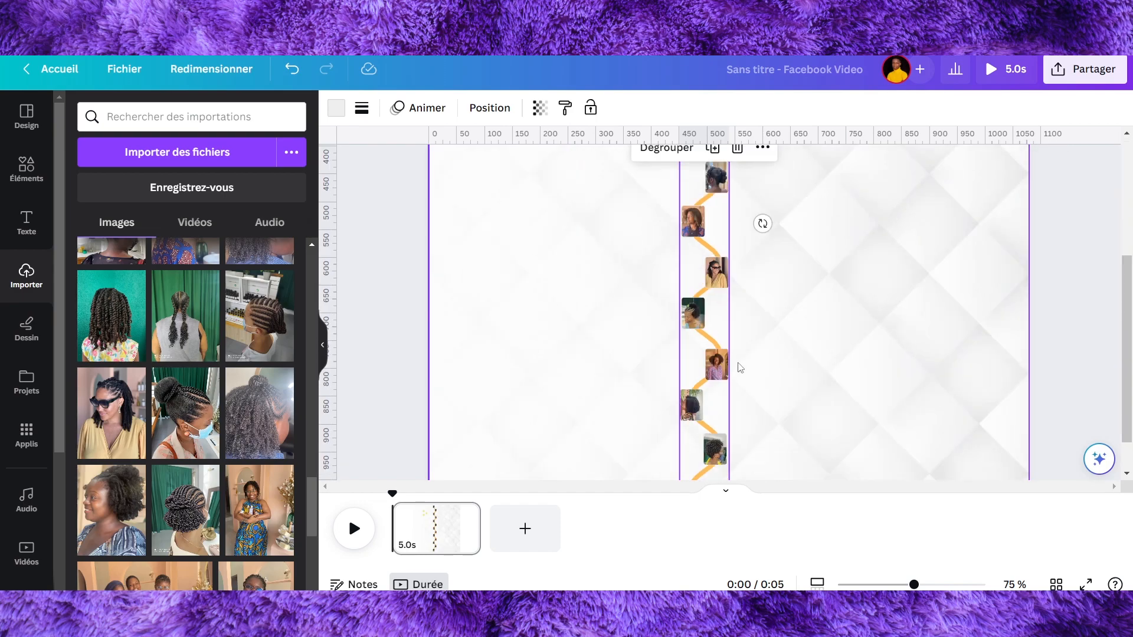
drag(913, 585, 960, 585)
scroll(907, 383, up, 12)
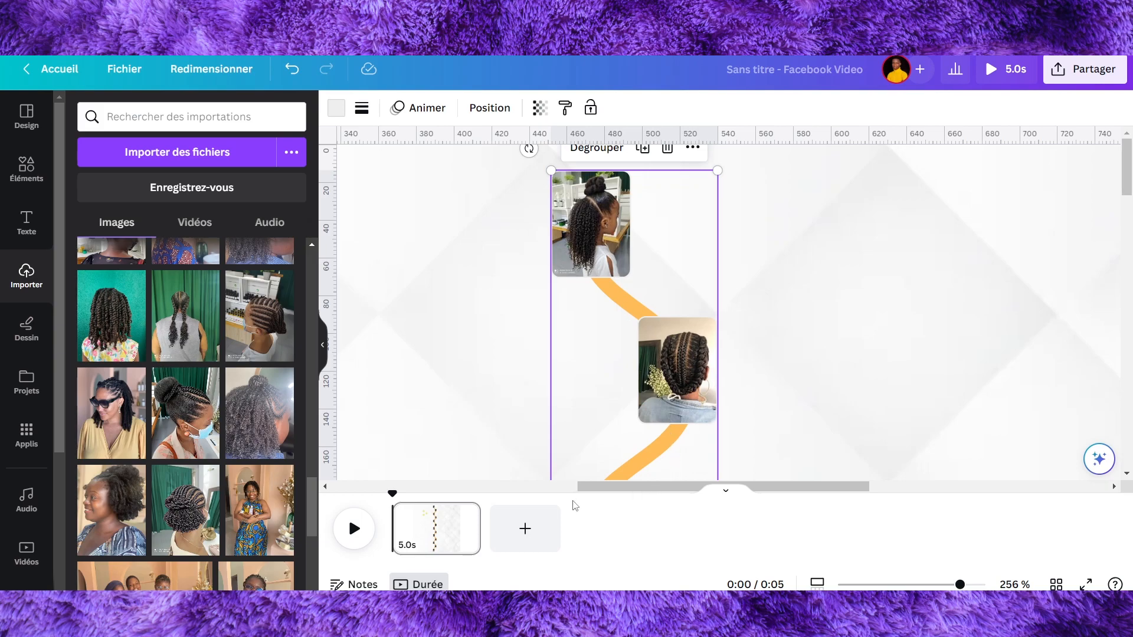
scroll(592, 210, down, 5)
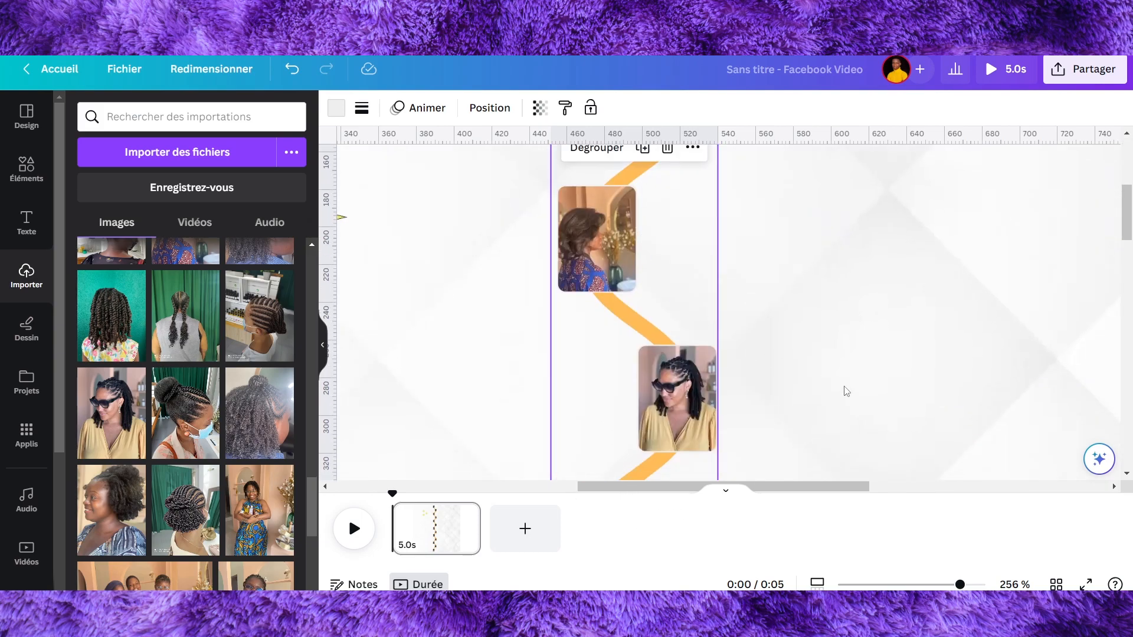
scroll(846, 391, down, 6)
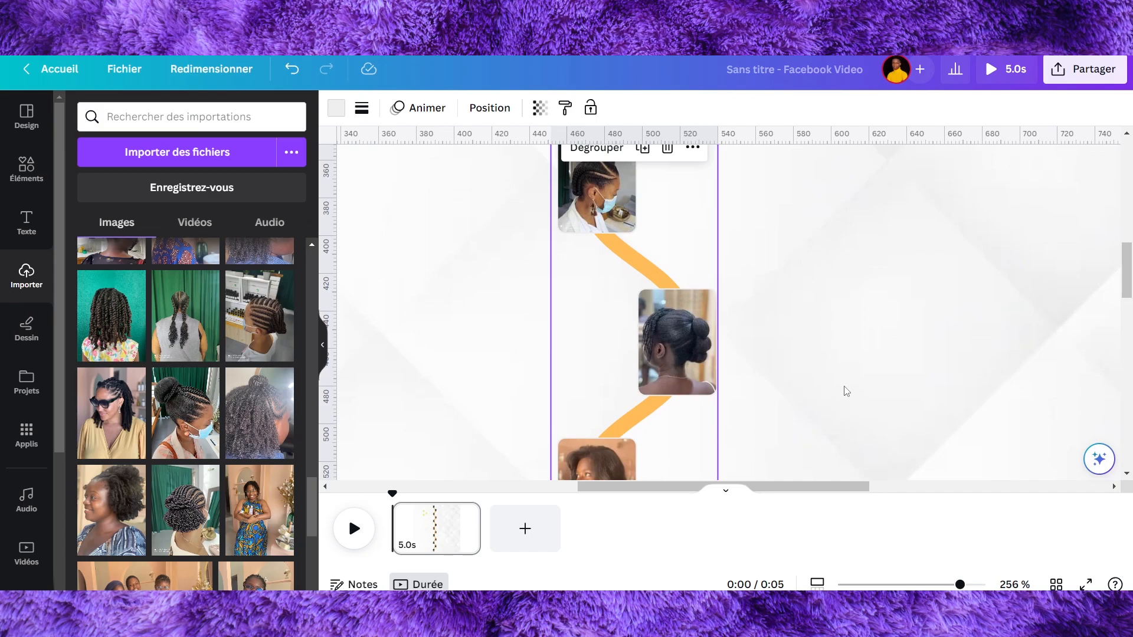
scroll(819, 268, up, 10)
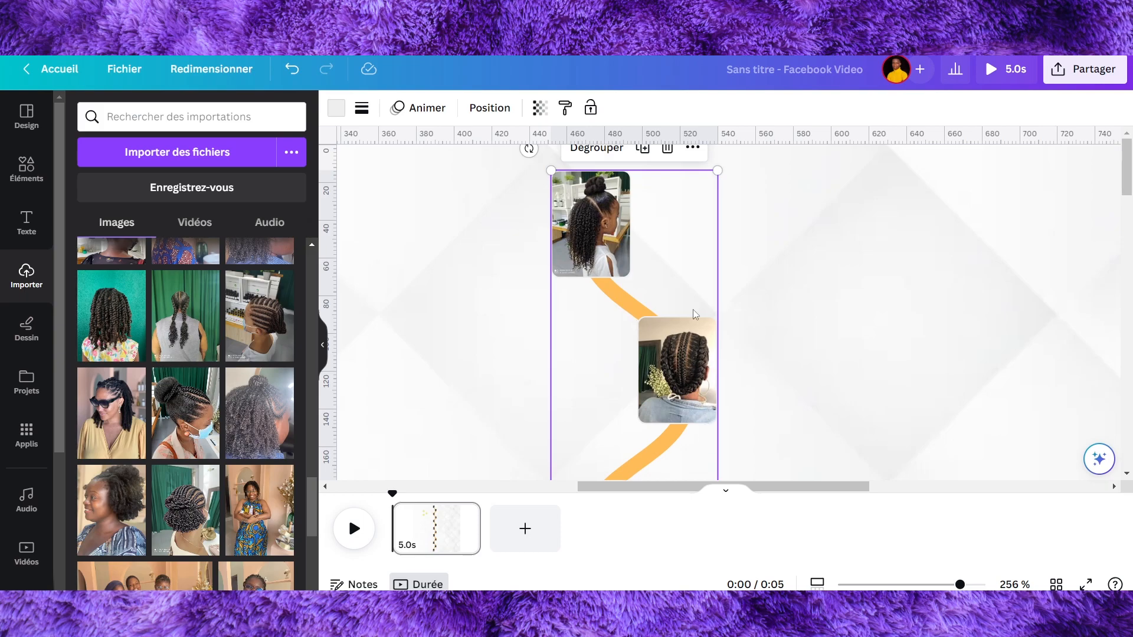
Recolour the borders of all photo frames along the wavy line with the document's orange.
scroll(778, 266, down, 15)
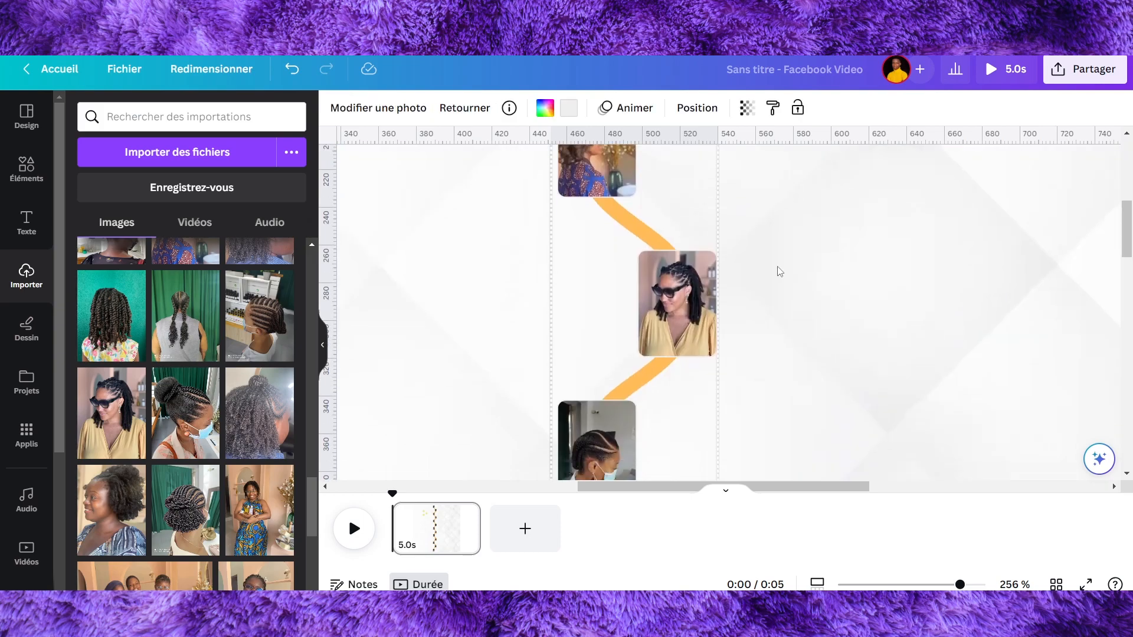
scroll(779, 271, up, 9)
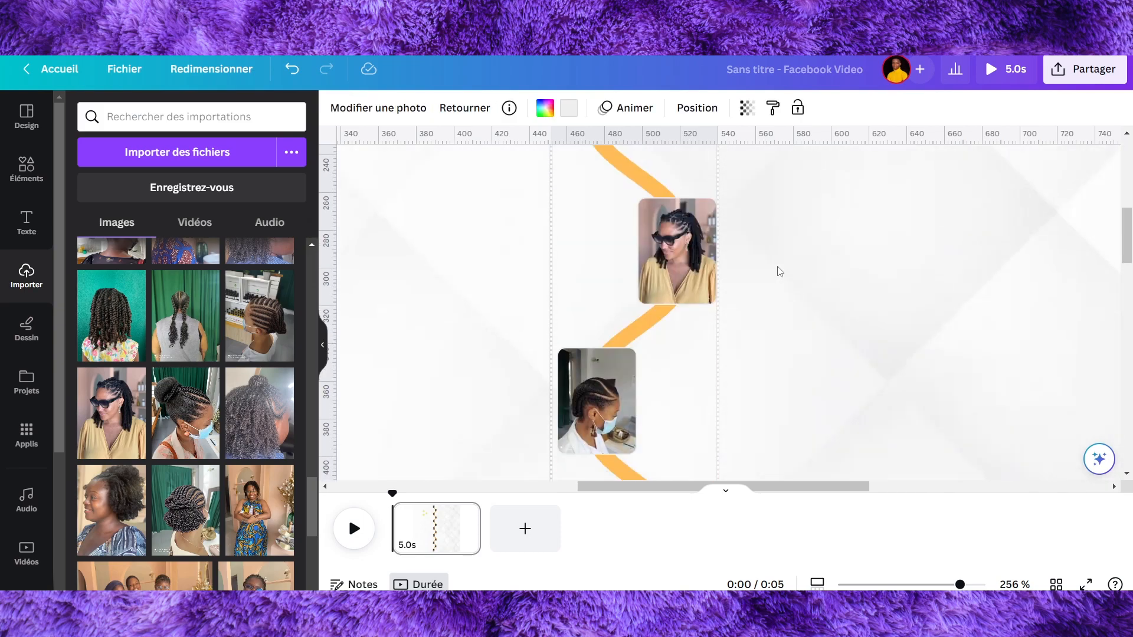
scroll(779, 272, up, 5)
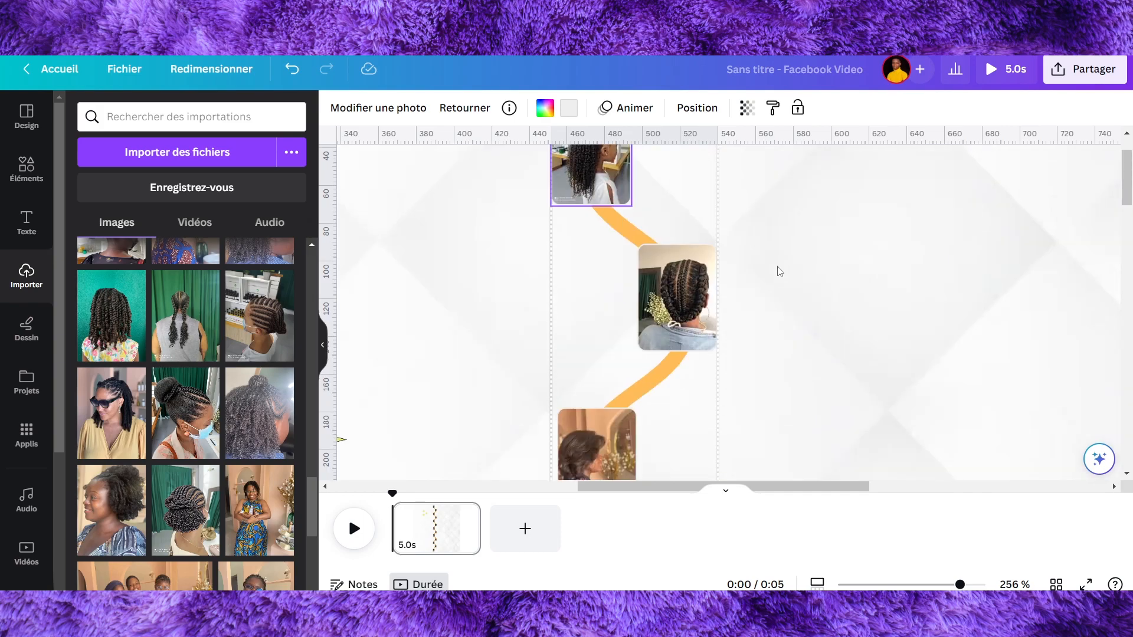
scroll(779, 271, up, 1)
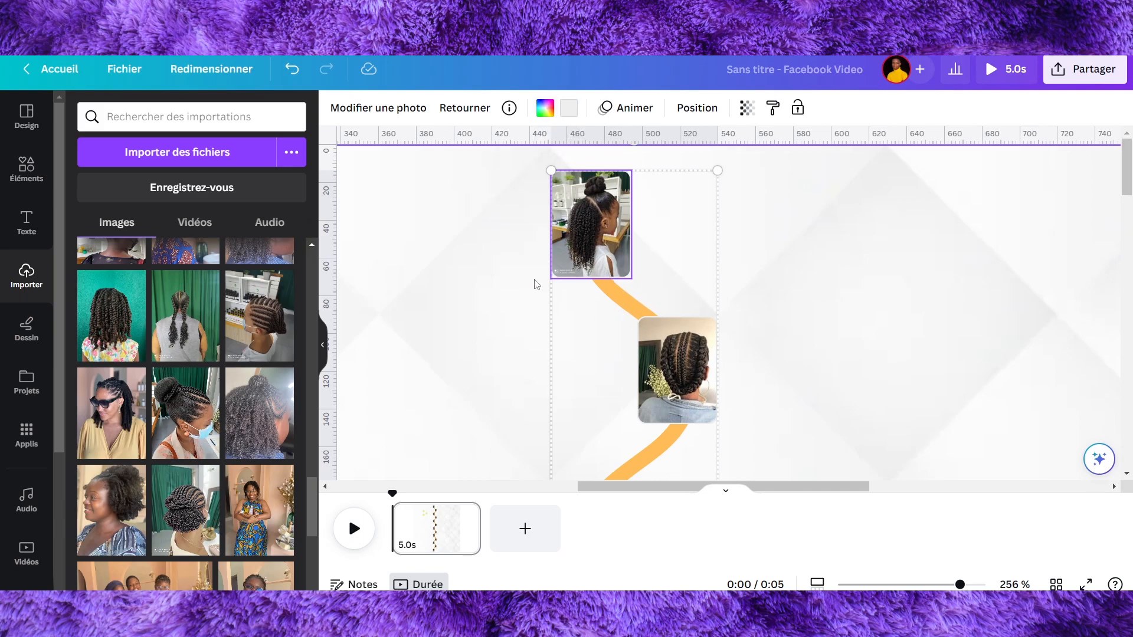
click(565, 111)
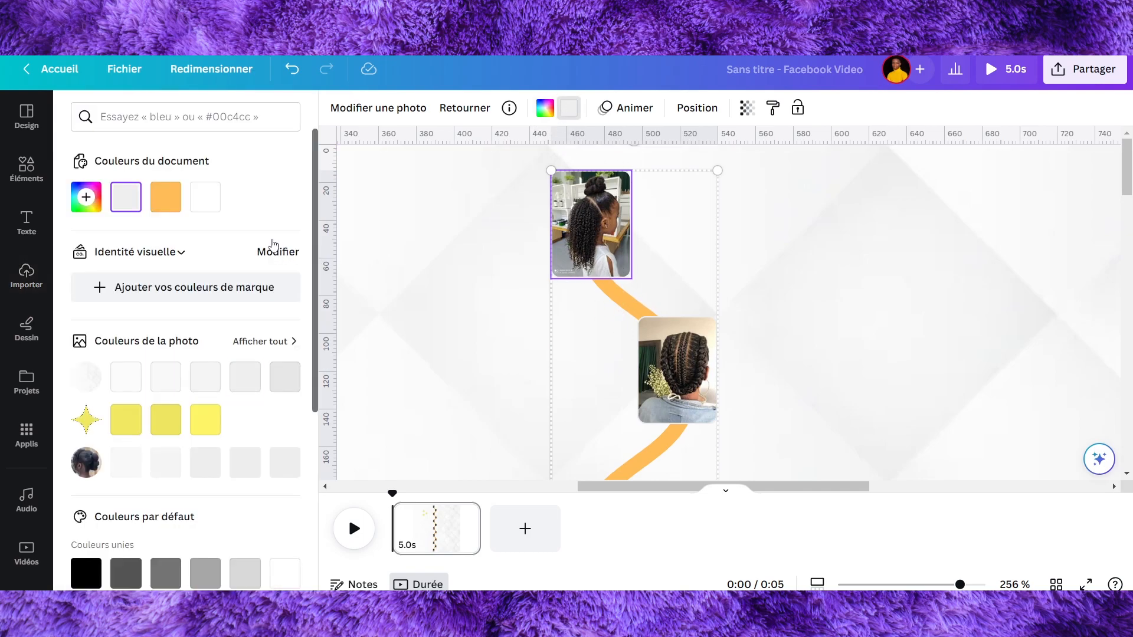
click(171, 207)
click(165, 585)
scroll(822, 324, down, 10)
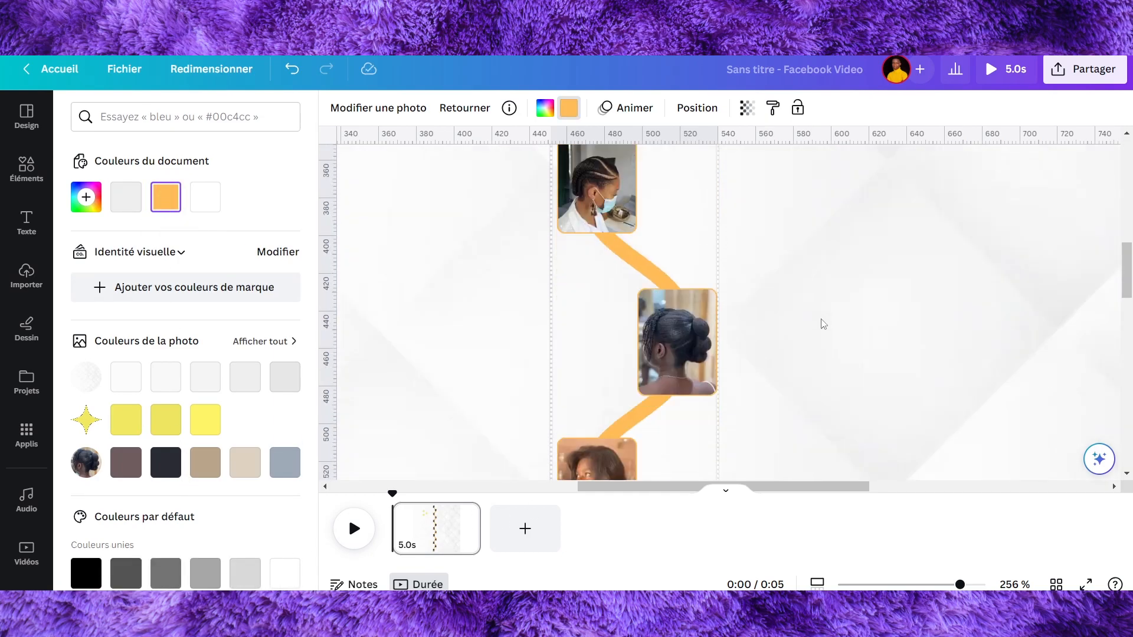
scroll(823, 352, down, 4)
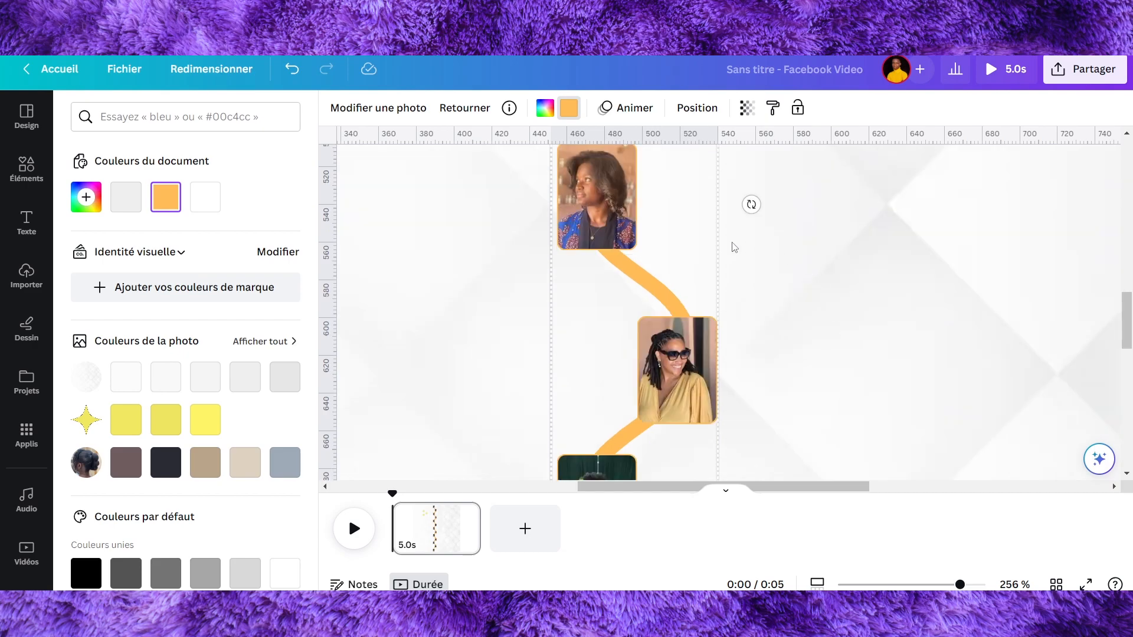
scroll(750, 248, down, 5)
scroll(815, 343, down, 2)
scroll(814, 343, up, 20)
scroll(814, 344, up, 4)
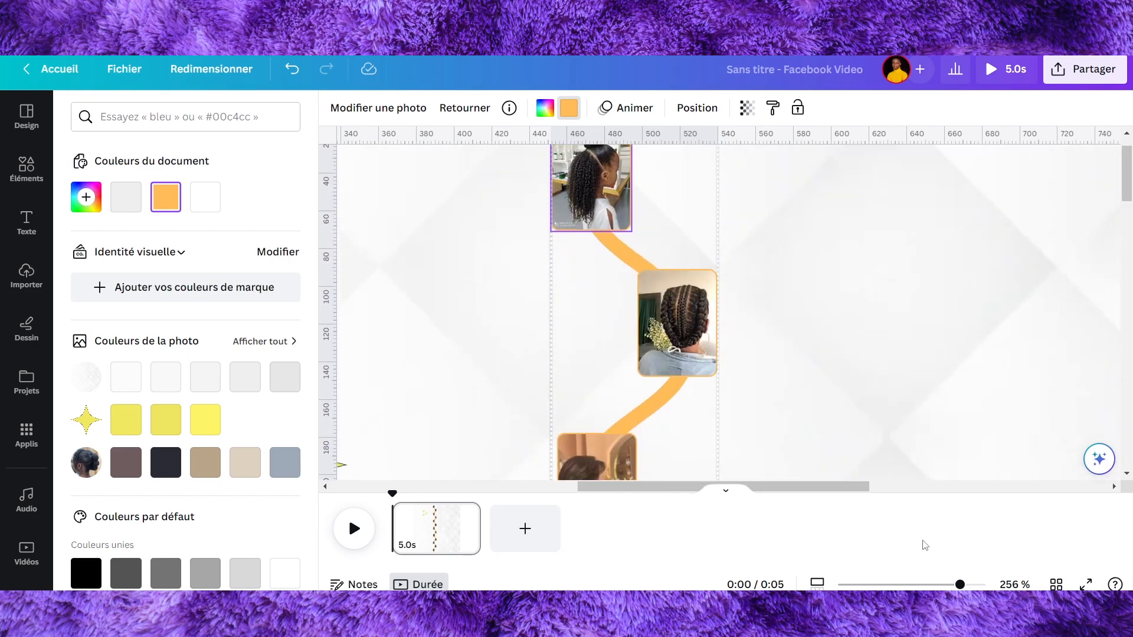
Move the photo group down on the page and enlarge it proportionally to about 380 px wide.
drag(932, 588, 881, 585)
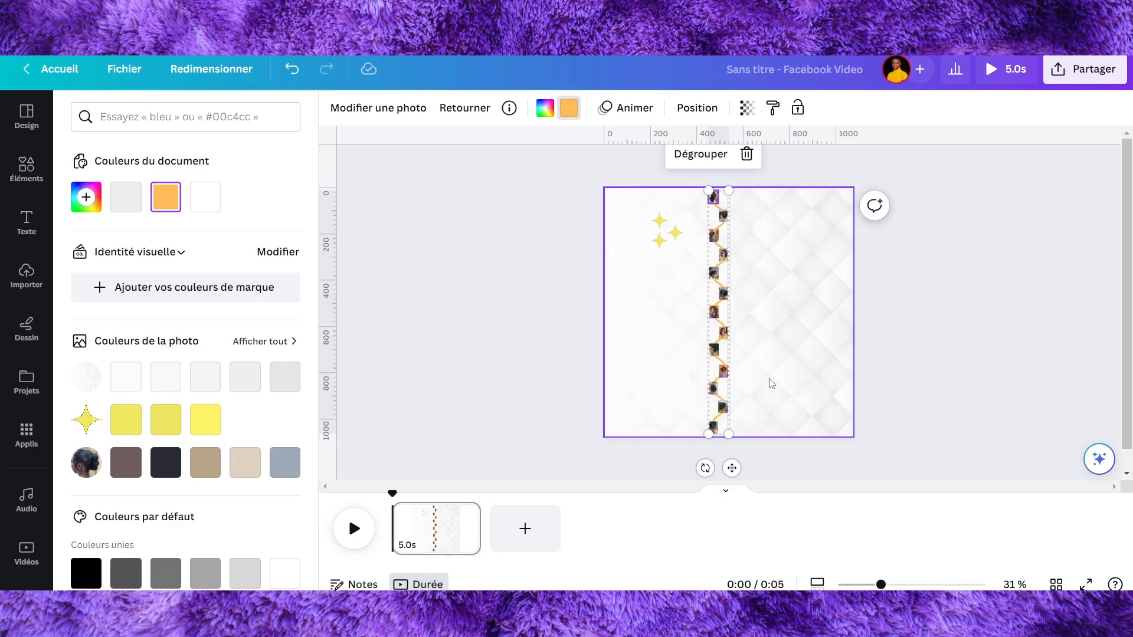
drag(730, 259, 731, 294)
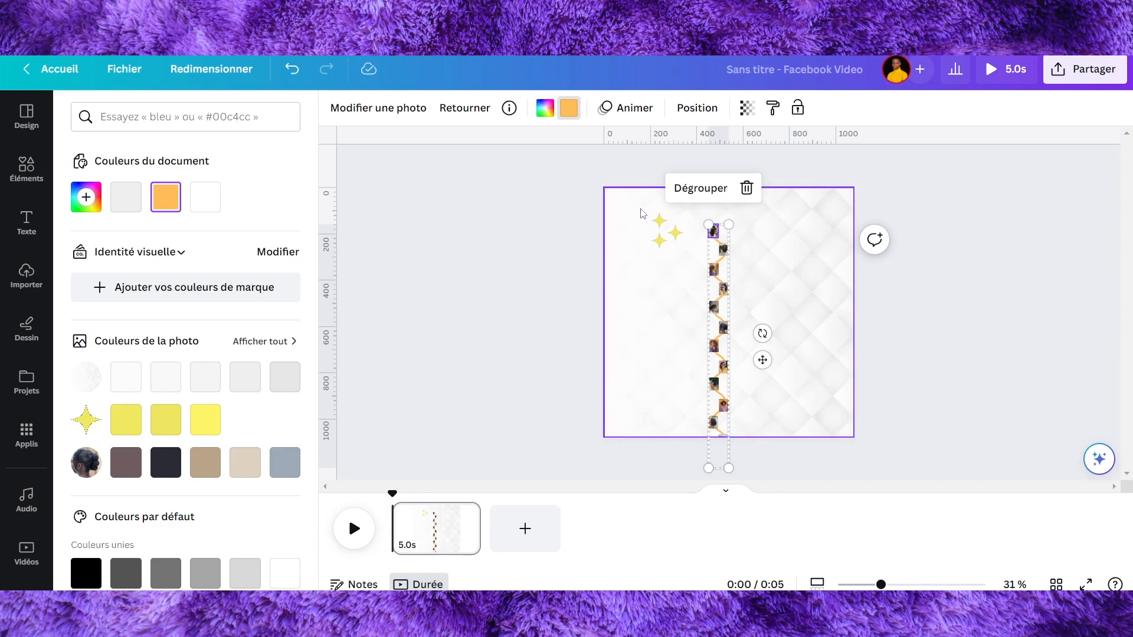
drag(707, 225, 334, 197)
drag(706, 303, 686, 397)
drag(707, 263, 843, 219)
drag(707, 318, 708, 383)
drag(716, 261, 1001, 168)
drag(693, 245, 728, 351)
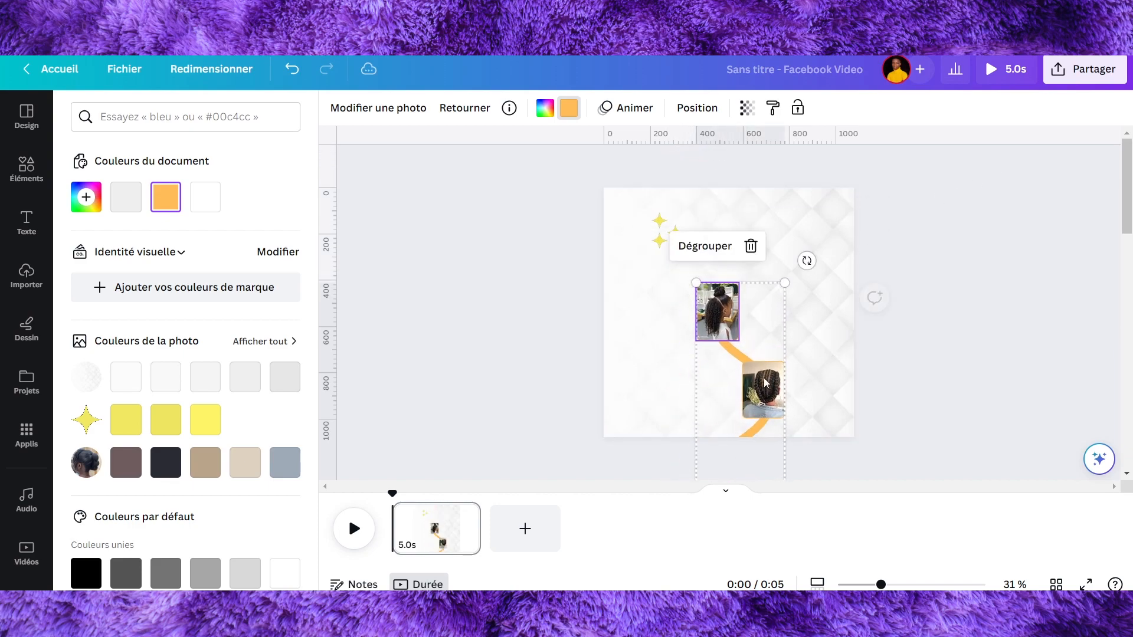
Enlarge the photo group further until its first two frames fill most of the page height.
drag(785, 281, 977, 138)
drag(744, 305, 726, 444)
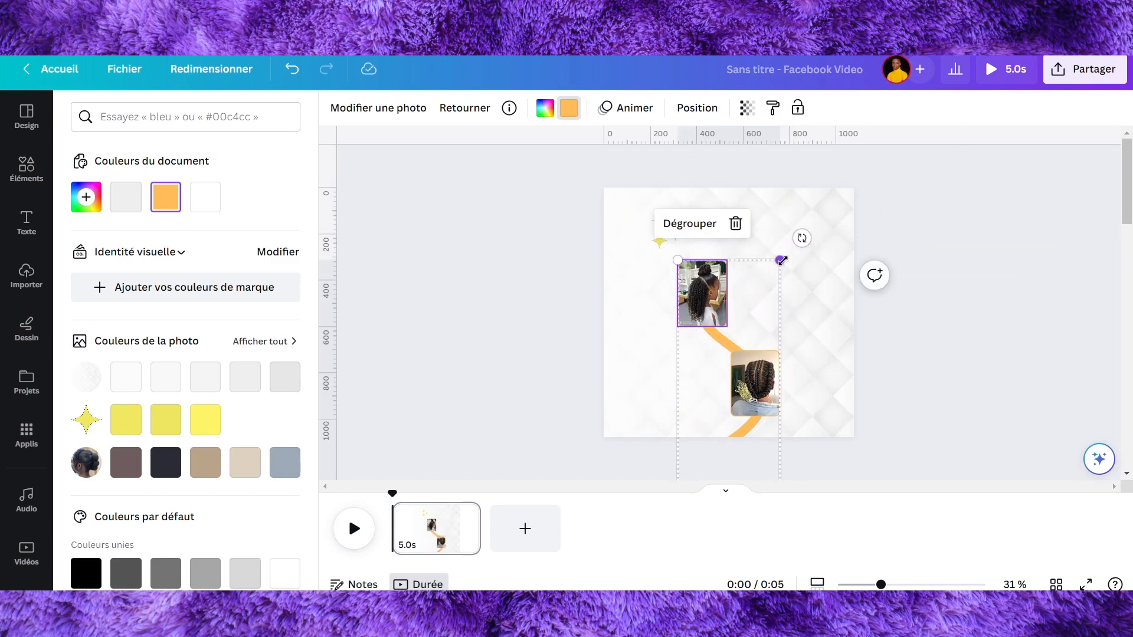
drag(782, 259, 1011, 144)
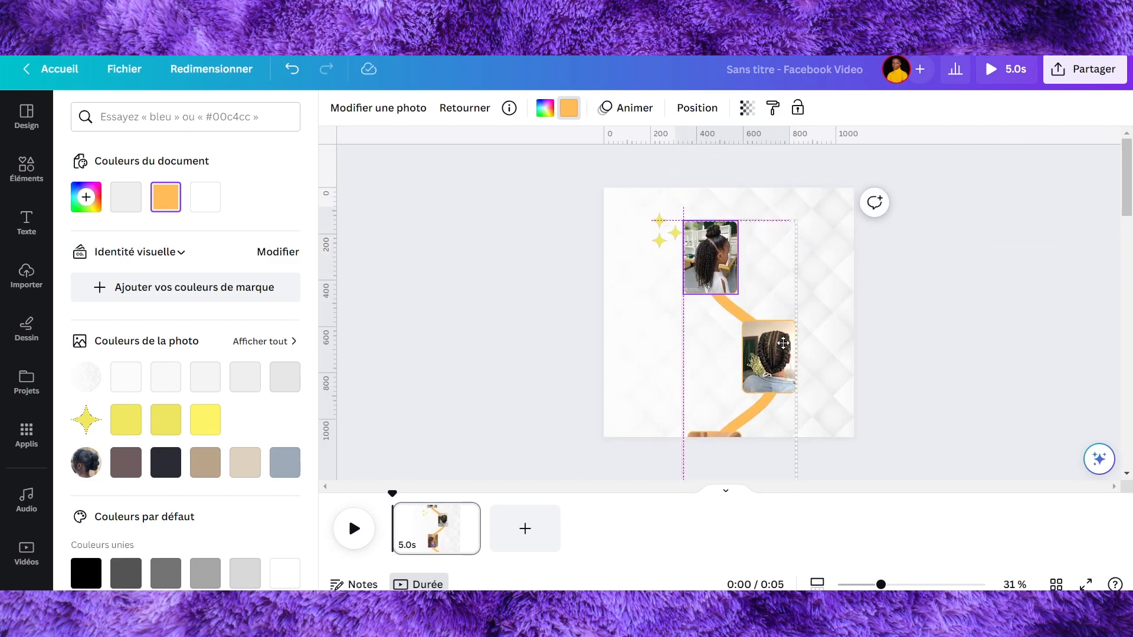
drag(784, 344, 788, 391)
drag(796, 276, 893, 191)
drag(880, 585, 845, 587)
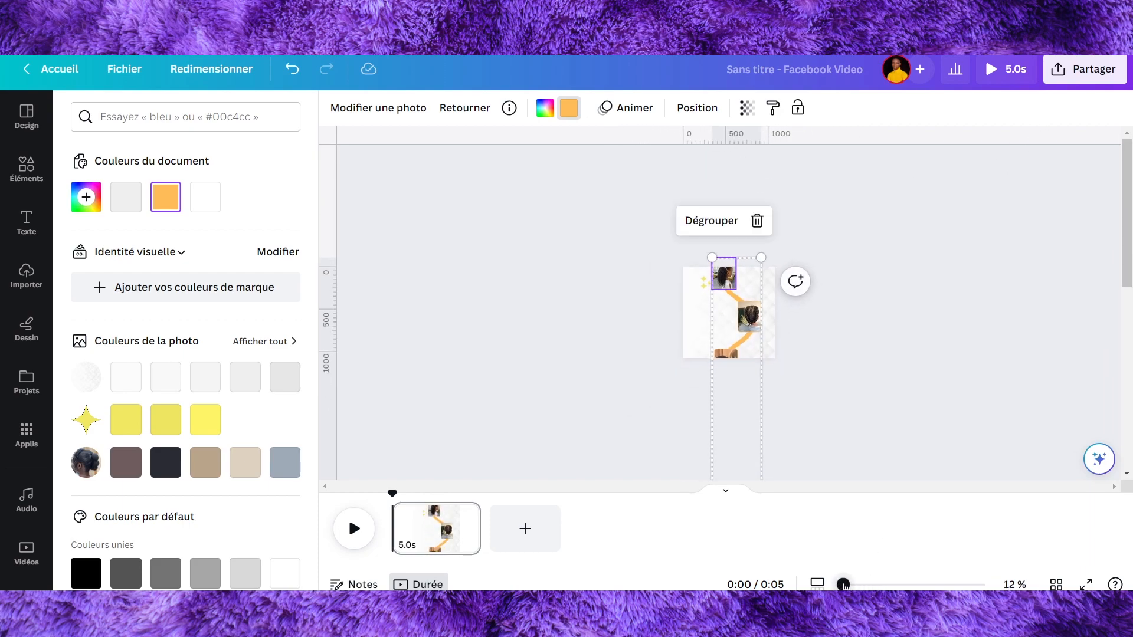
Enlarge the photo group to about 1267 px wide and centre its topmost photo on the page, at about X 241, Y 142 px.
drag(762, 260, 859, 184)
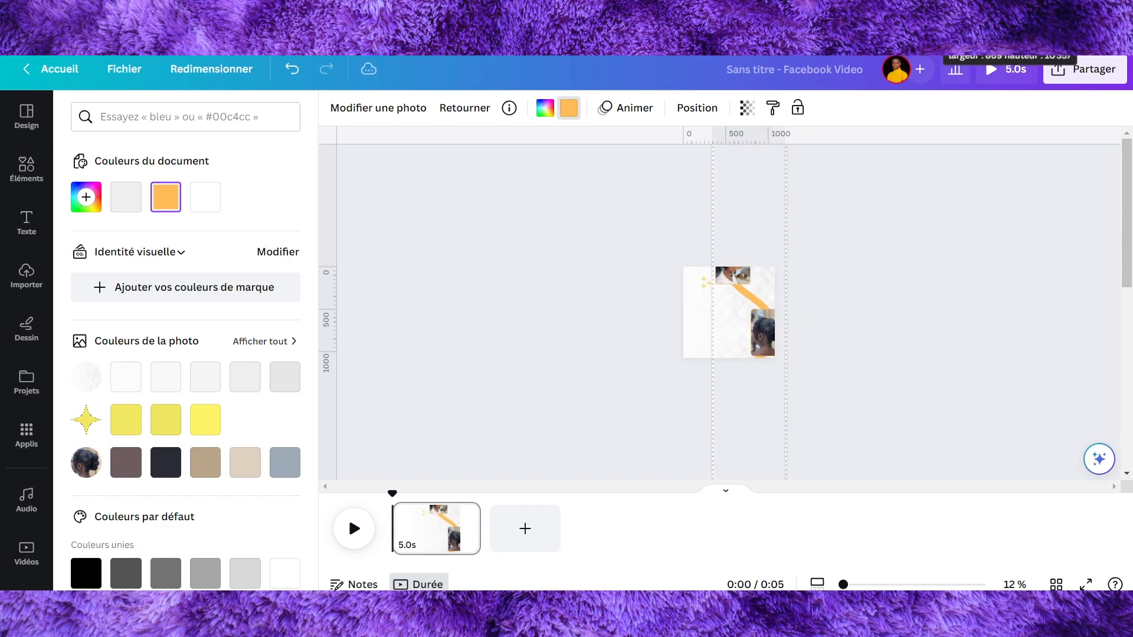
drag(737, 288, 758, 340)
mouse_move(843, 584)
mouse_down()
mouse_move(887, 584)
mouse_move(862, 584)
mouse_up()
drag(868, 255, 869, 283)
drag(746, 332, 742, 306)
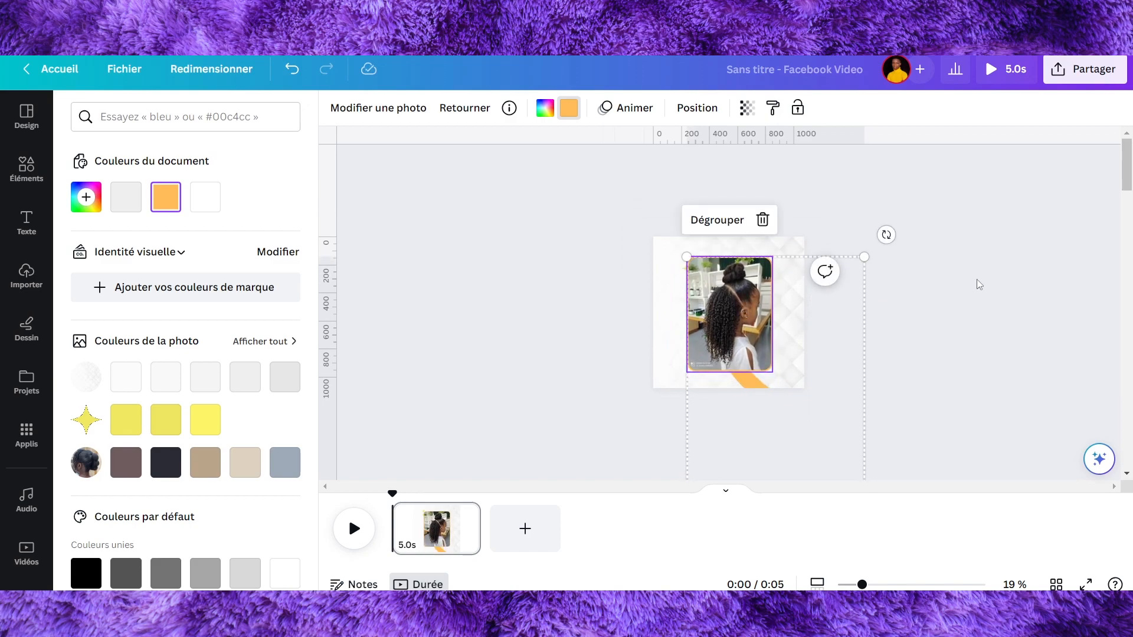
Show the layer list and move the lower-left star out from behind the photo to the free area left of it.
click(698, 111)
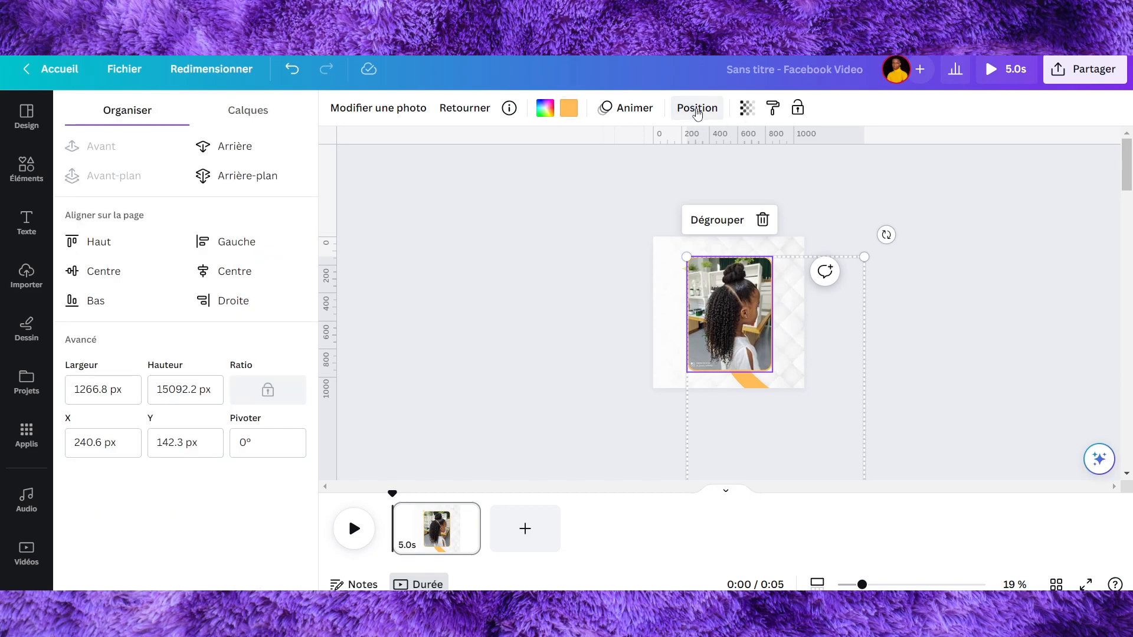
click(259, 114)
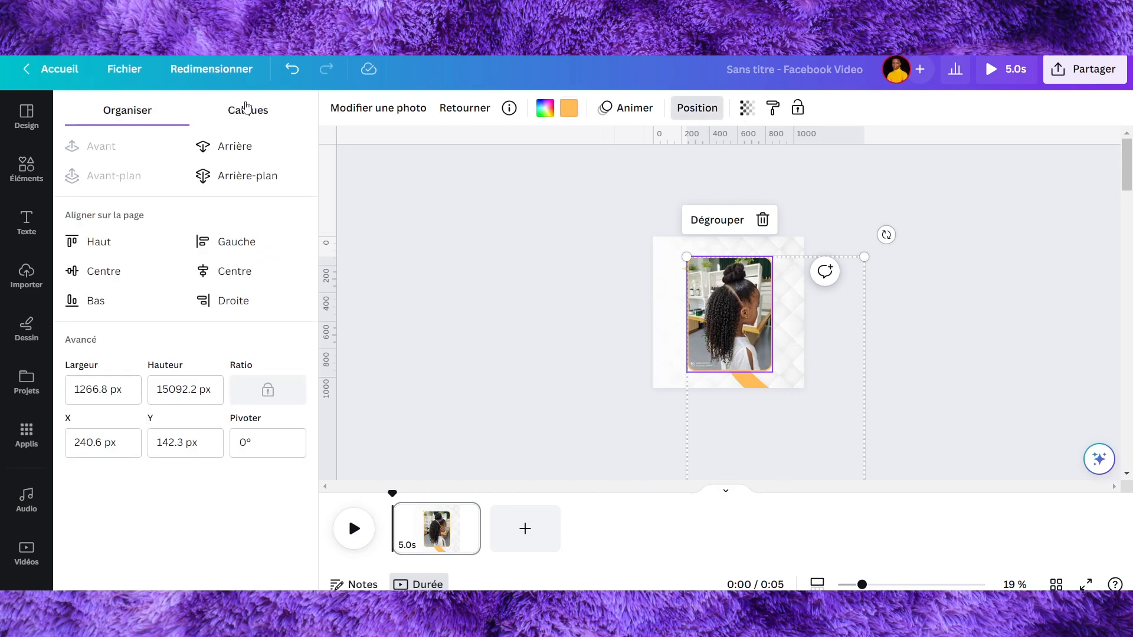
click(882, 585)
click(1020, 425)
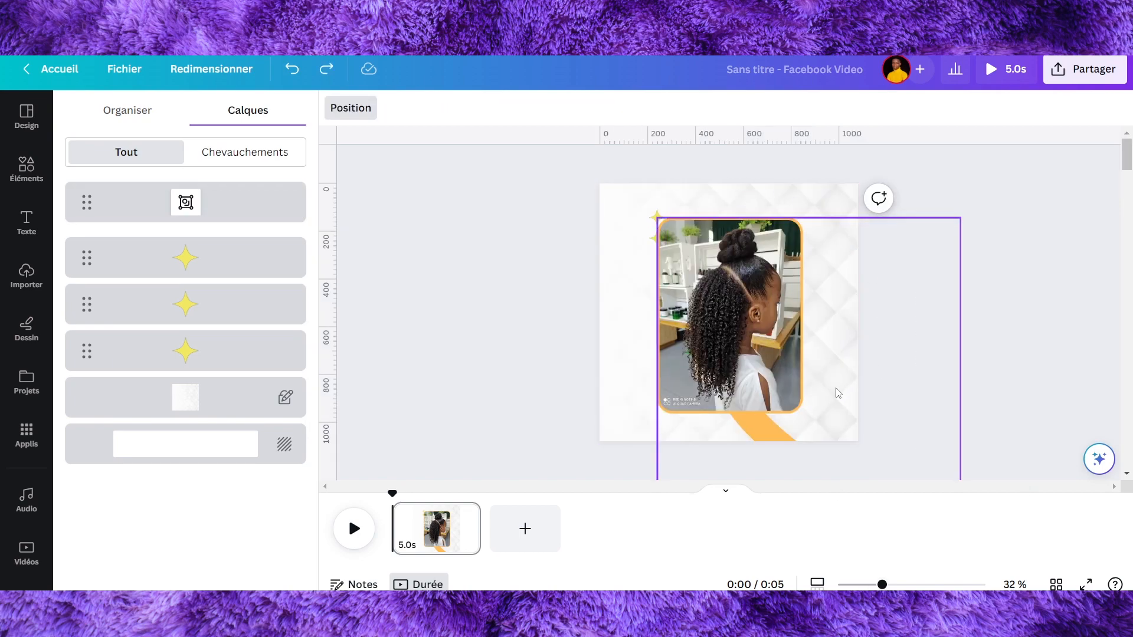
click(240, 252)
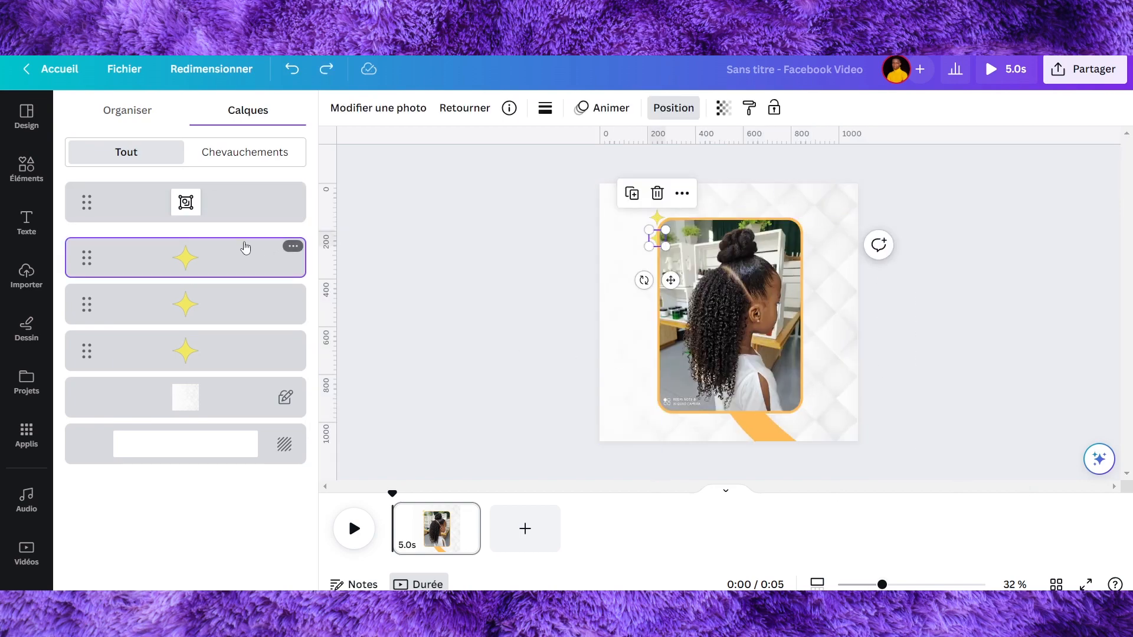
drag(649, 246, 640, 321)
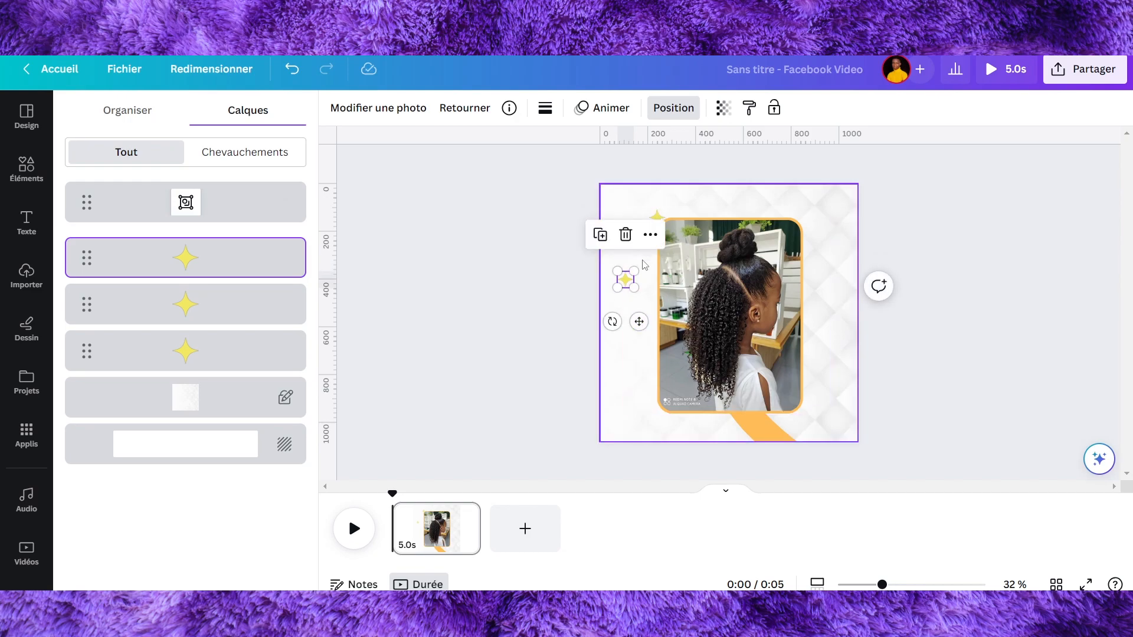
Move the upper star to the page's upper right and the star hidden behind the photo to just below it.
click(656, 217)
drag(669, 251, 842, 254)
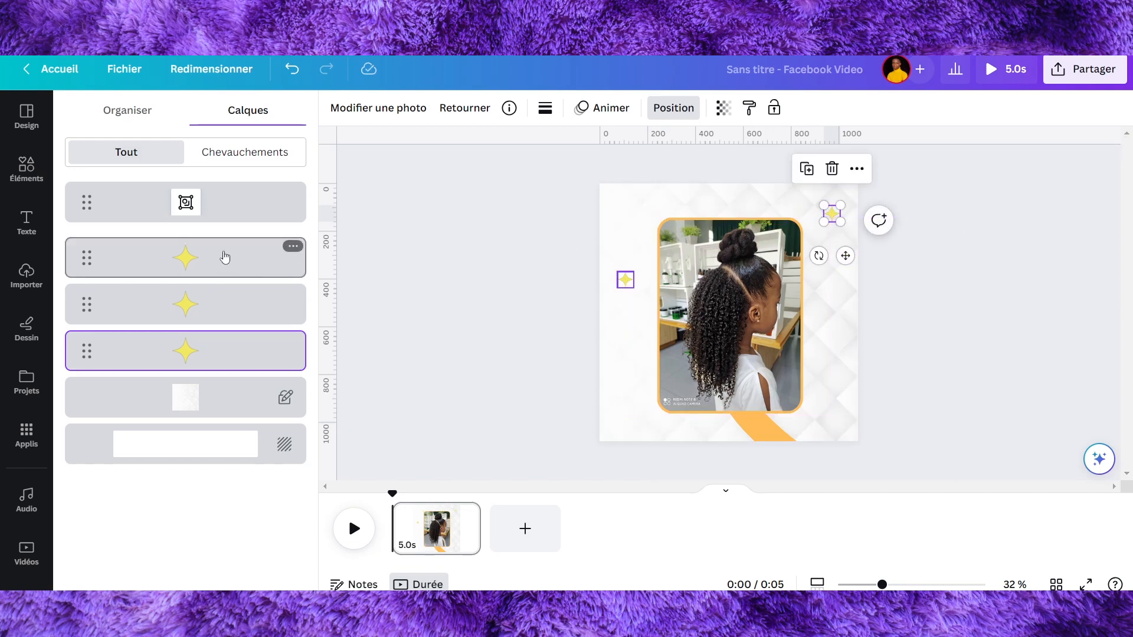
click(232, 276)
click(235, 315)
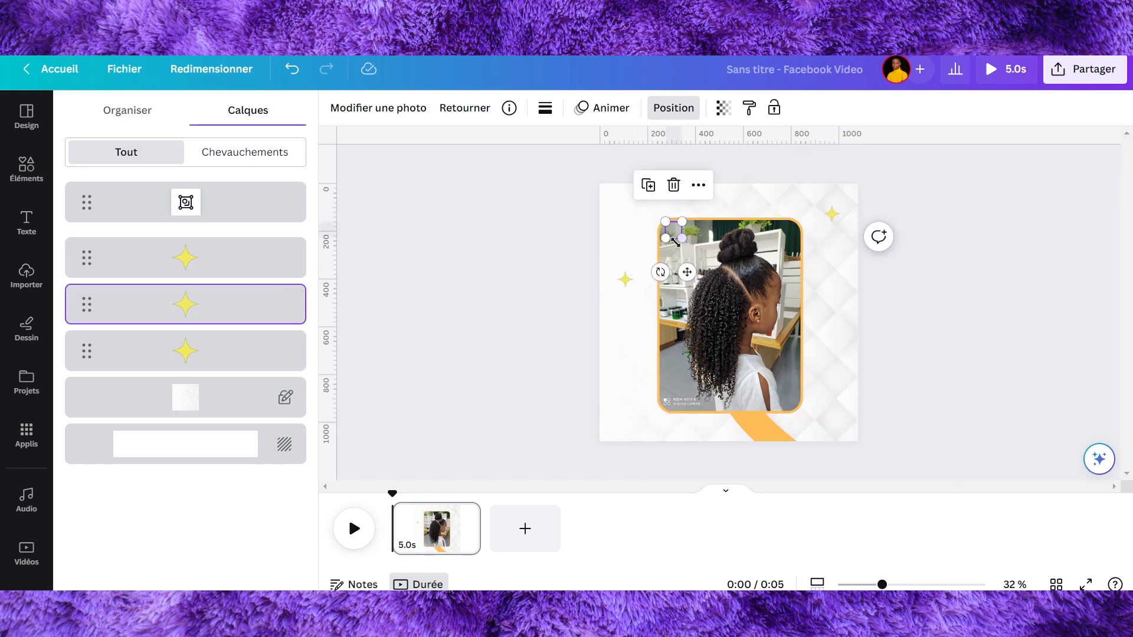
drag(687, 273, 731, 473)
Shift the upper-right star slightly down and the left star slightly down and closer to the photo.
drag(832, 214, 831, 230)
drag(619, 279, 627, 303)
click(562, 279)
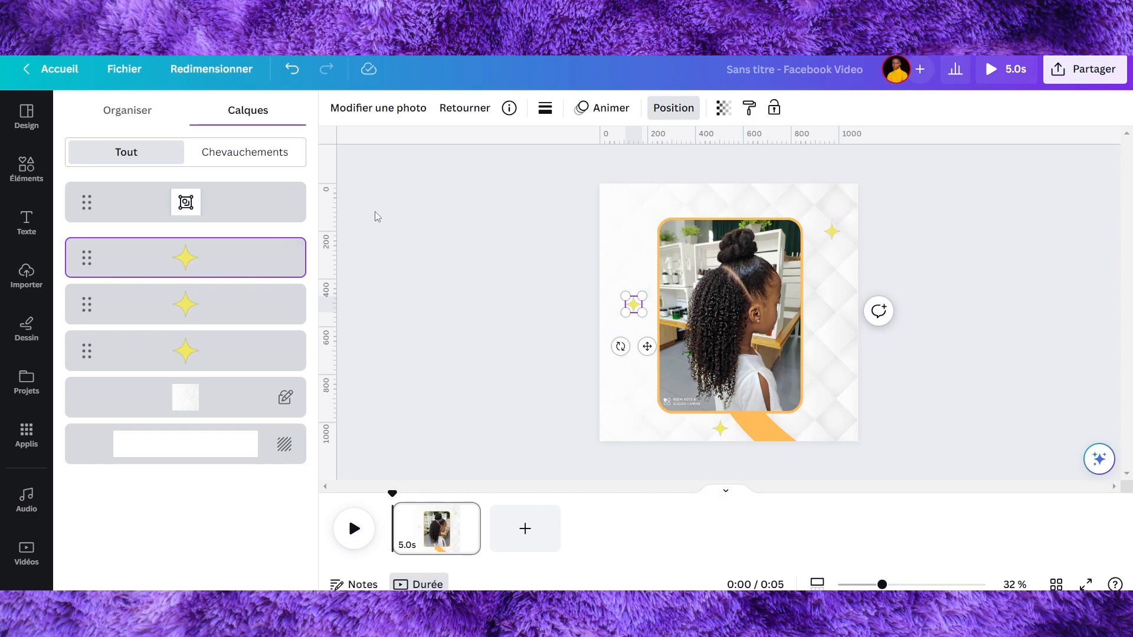
Apply the Scintillement and Impulsion animation effects to all three stars together.
shift+click(201, 321)
shift+click(198, 350)
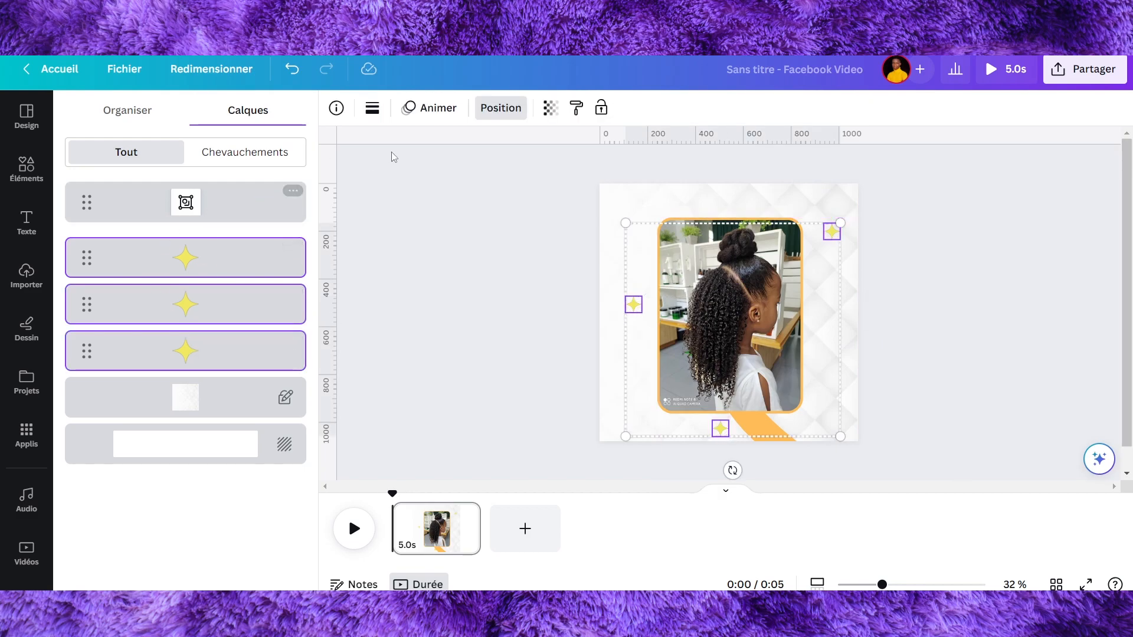
click(429, 109)
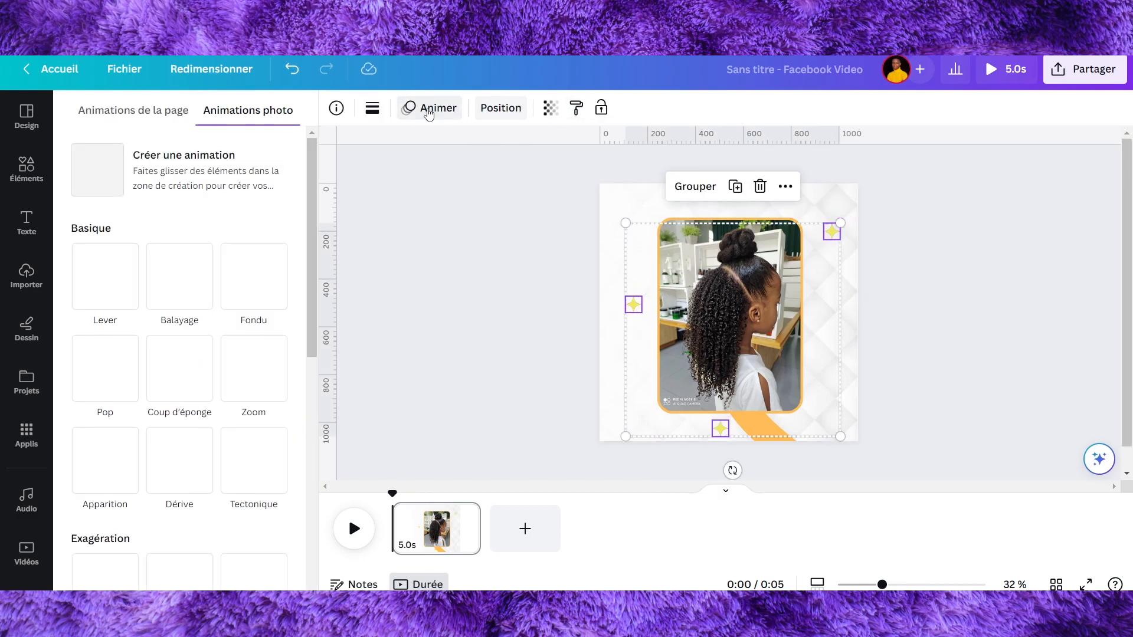
scroll(248, 188, down, 6)
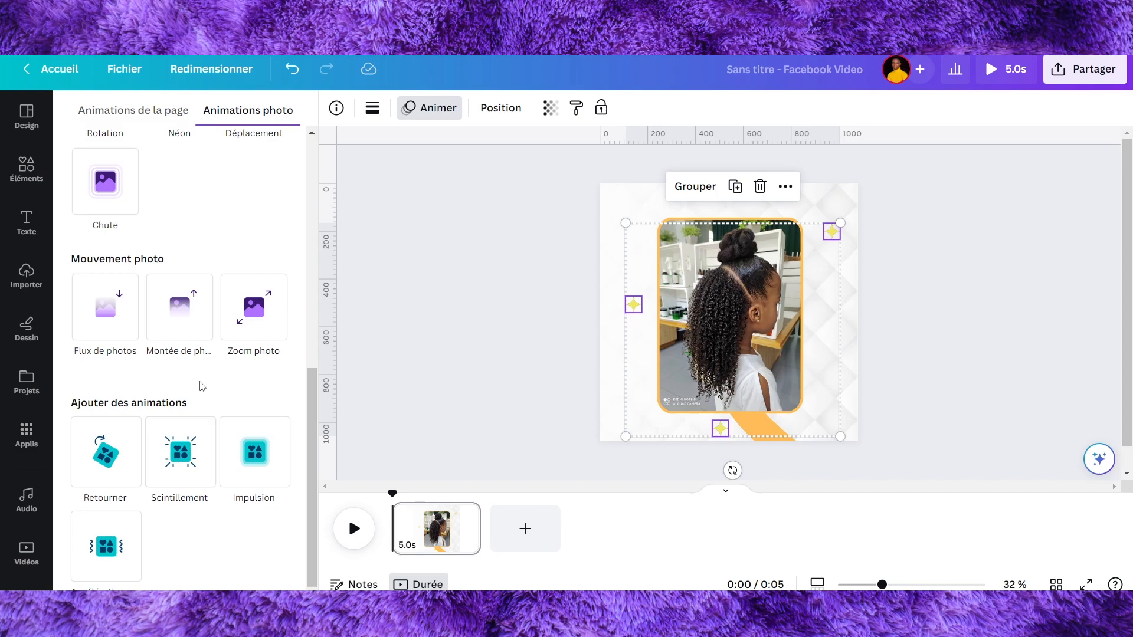
click(185, 455)
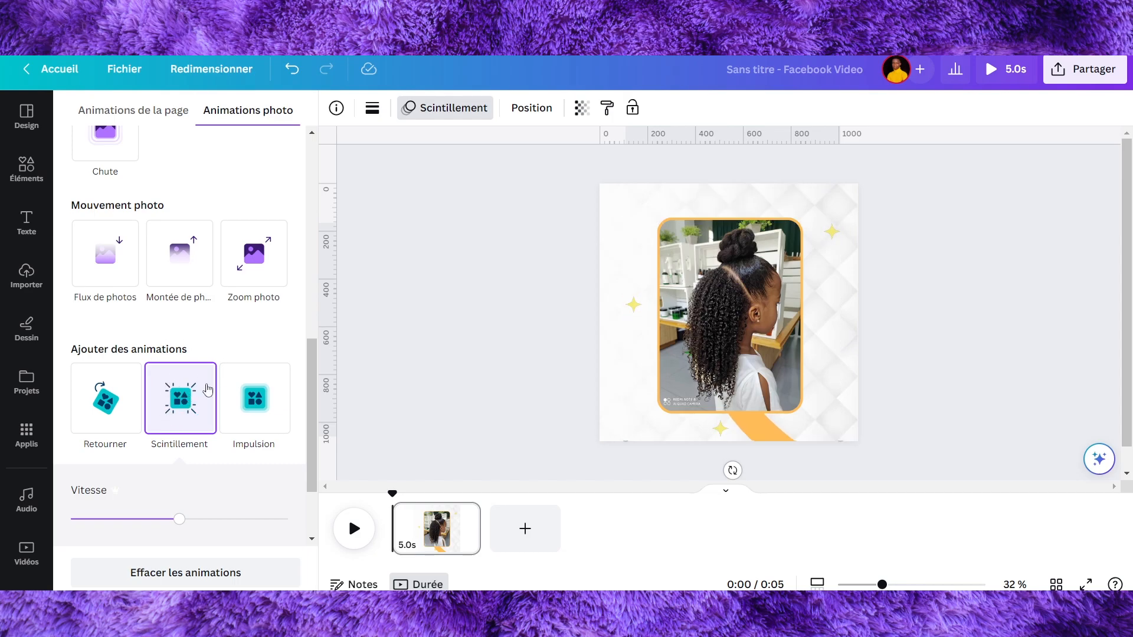
click(255, 405)
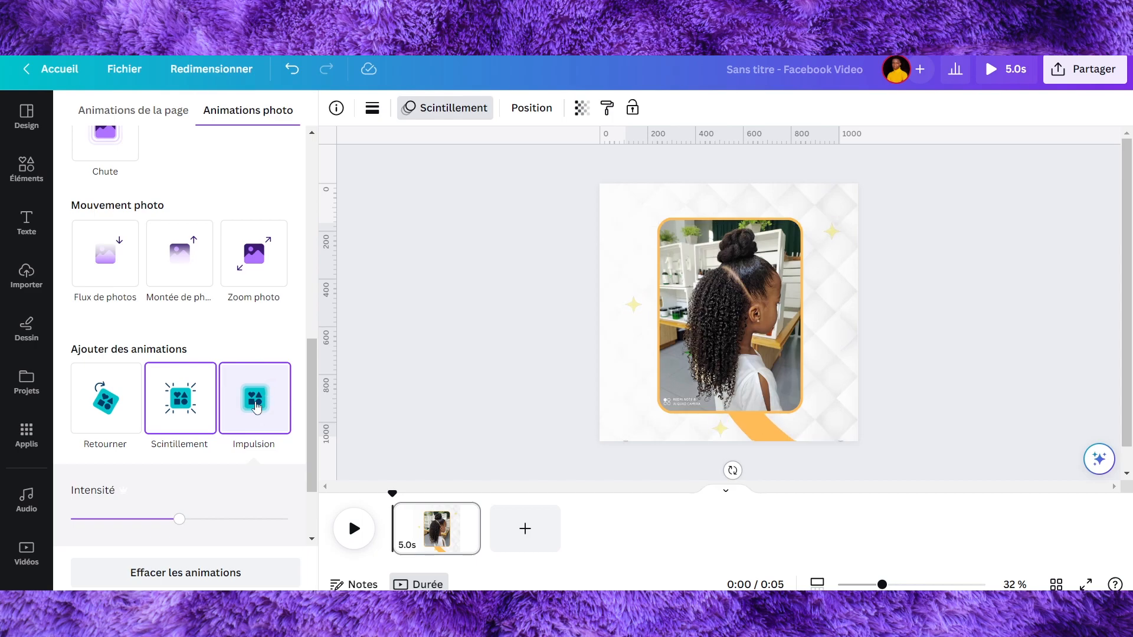
drag(882, 584, 918, 584)
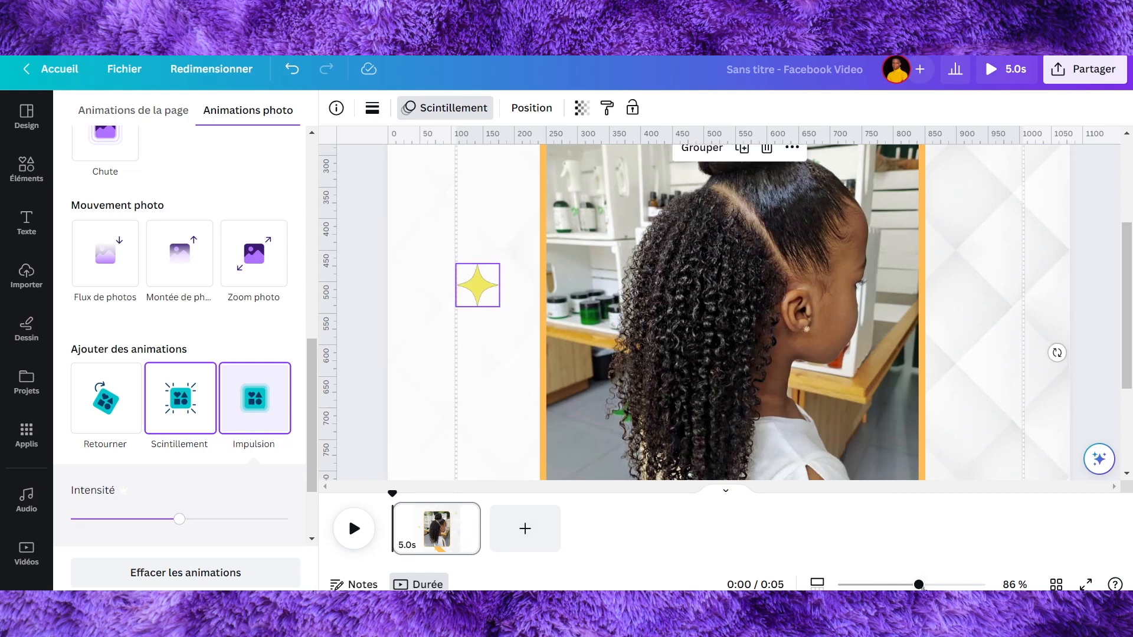
click(921, 584)
drag(921, 584, 896, 584)
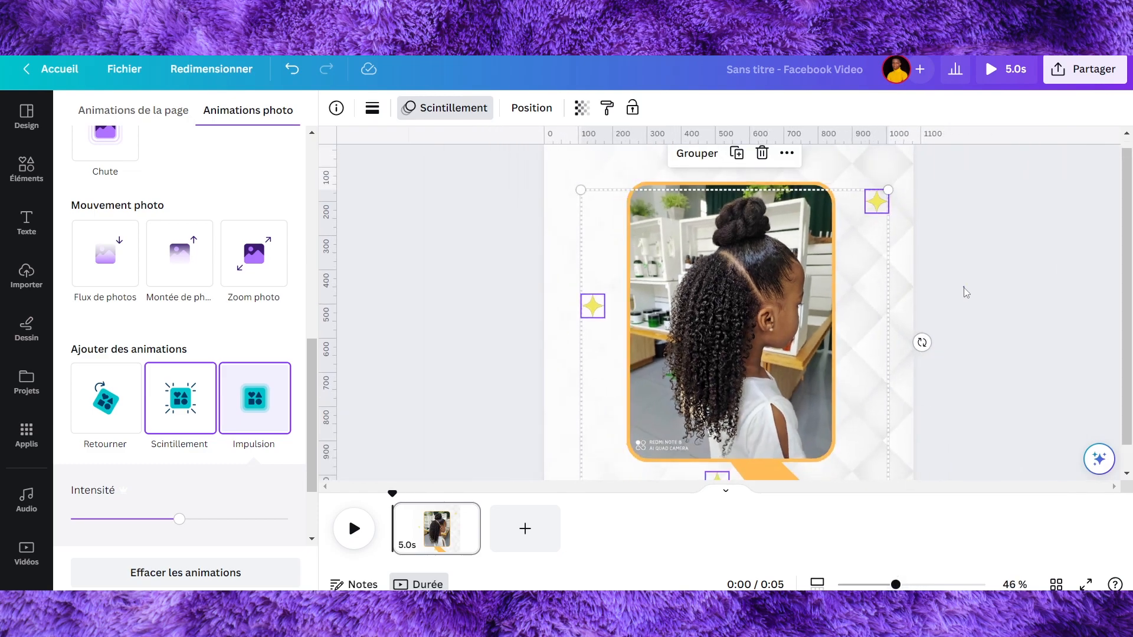
click(964, 288)
click(964, 287)
Duplicate the finished page to create a second 5-second page.
scroll(964, 288, down, 2)
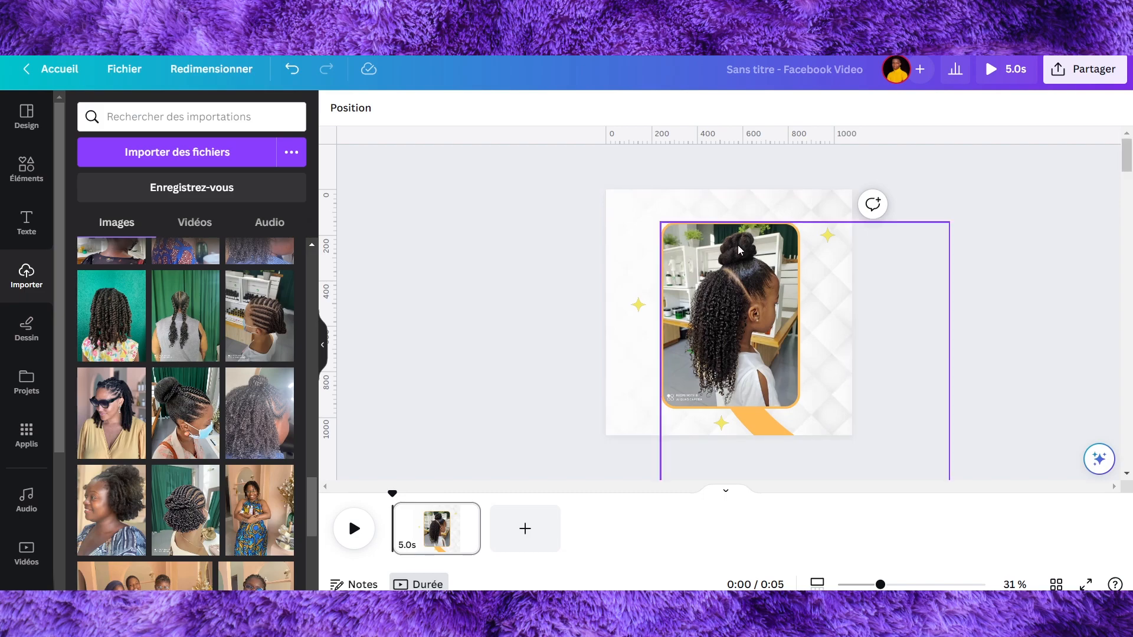
click(435, 533)
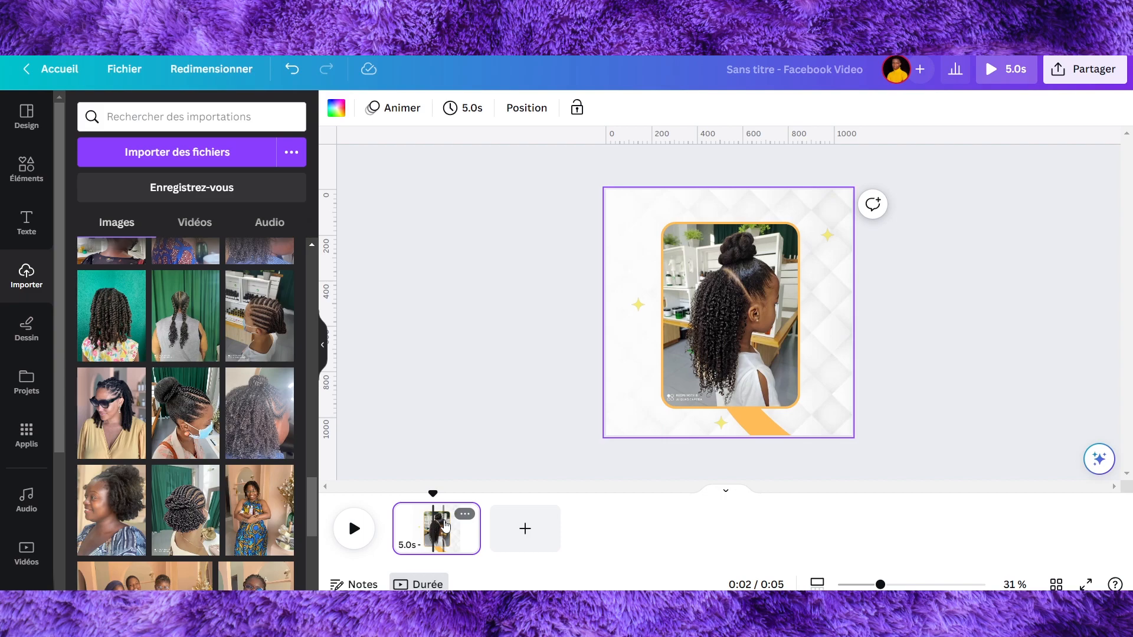
click(524, 528)
Shift the photo group on the second page so the frame with the braided hair and white flowers sits near the page's centre.
click(719, 334)
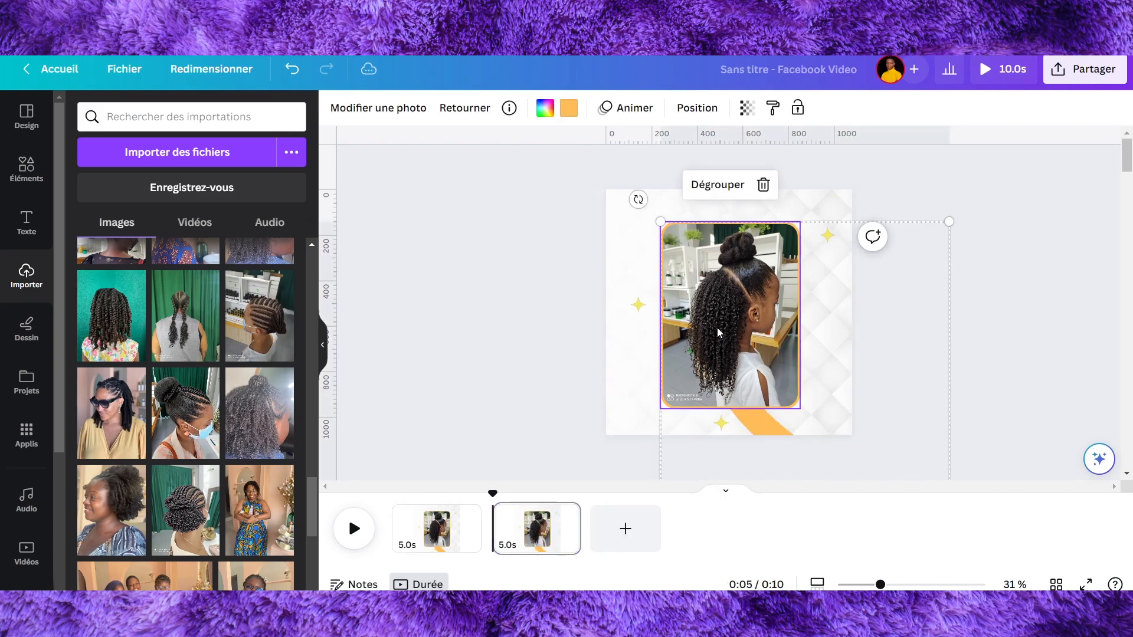
drag(726, 369, 591, 158)
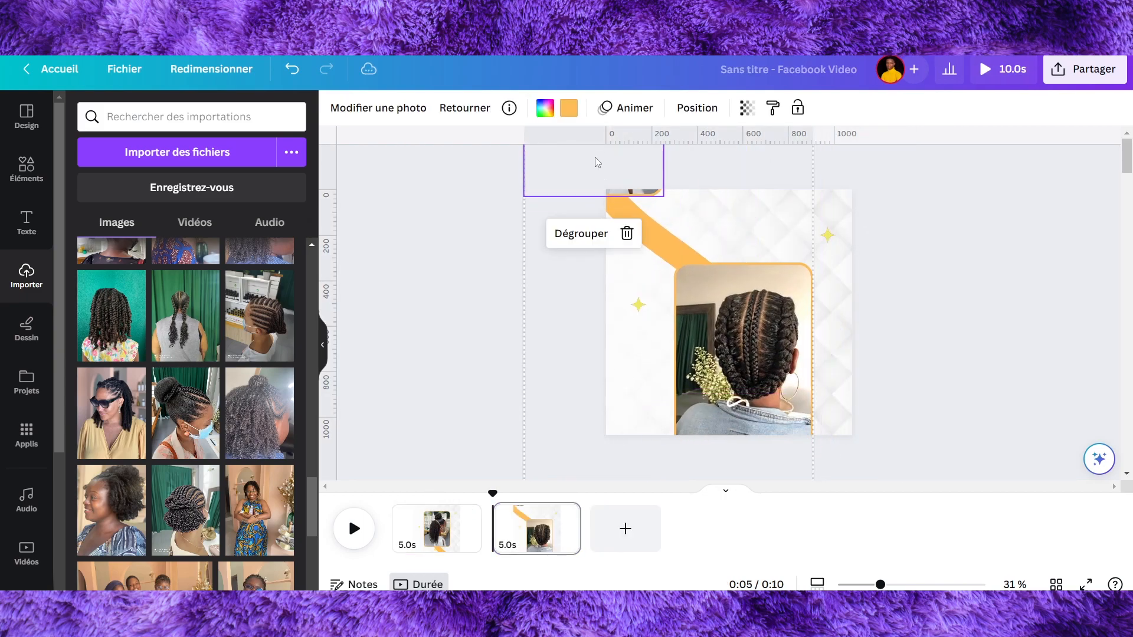
drag(714, 330, 713, 292)
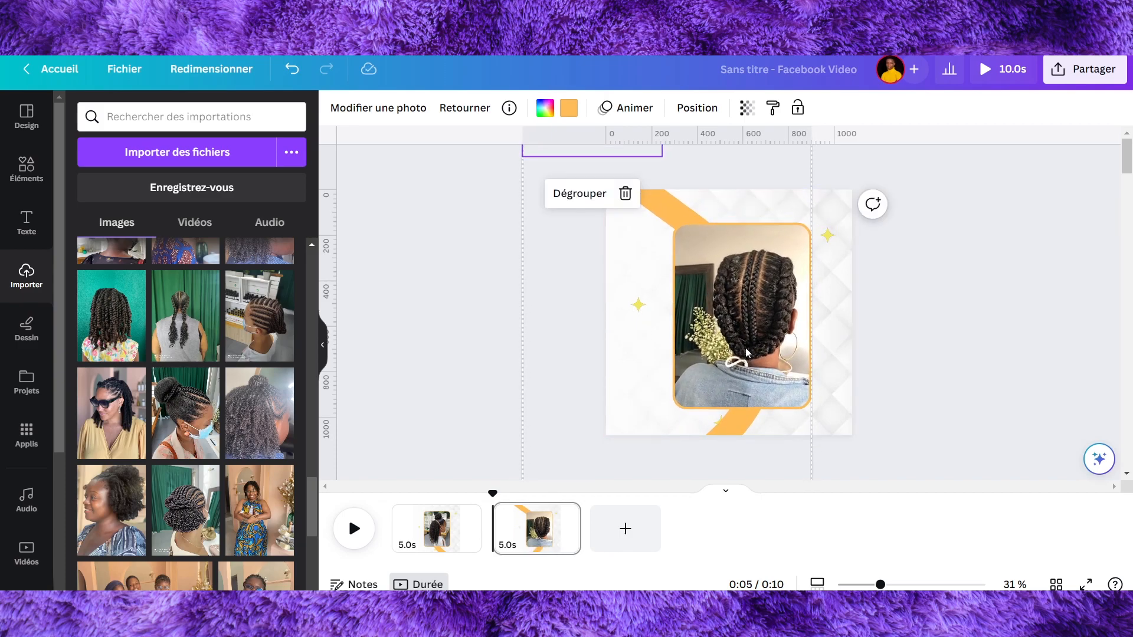
Select all three stars on the second page, rotate them together slightly clockwise and reposition them around the photo.
click(696, 108)
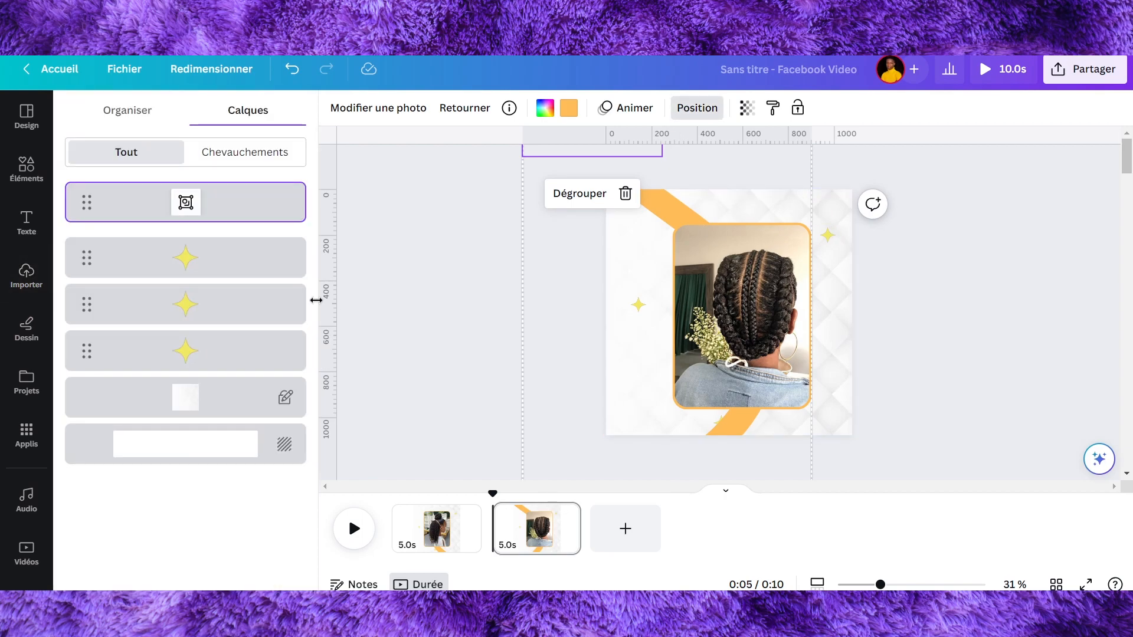
click(235, 255)
click(232, 307)
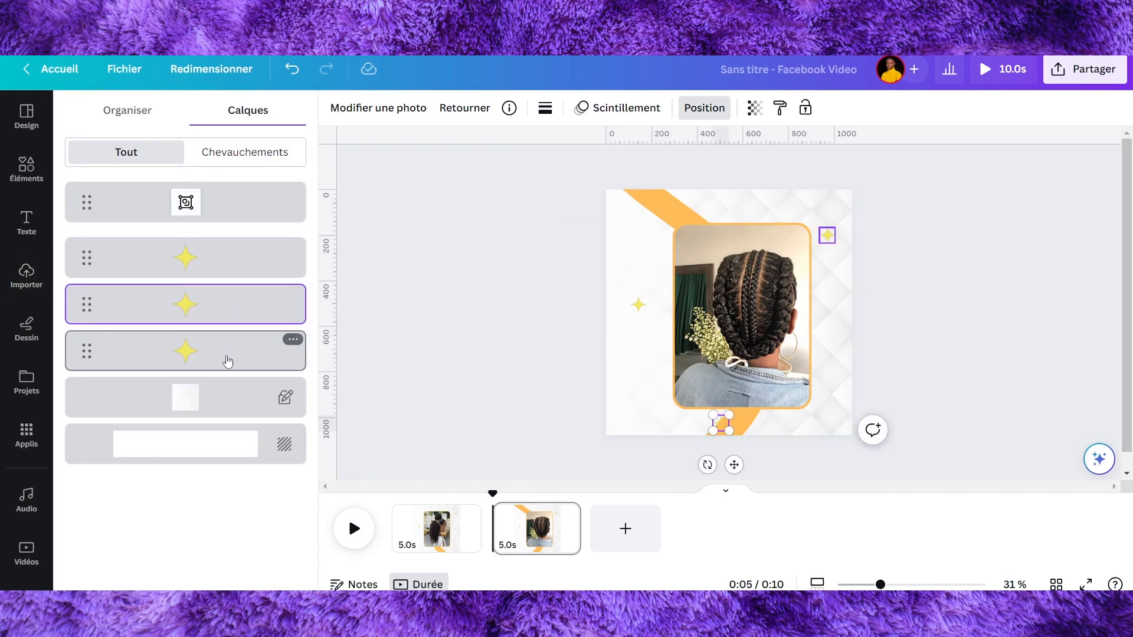
shift+click(227, 363)
shift+click(220, 255)
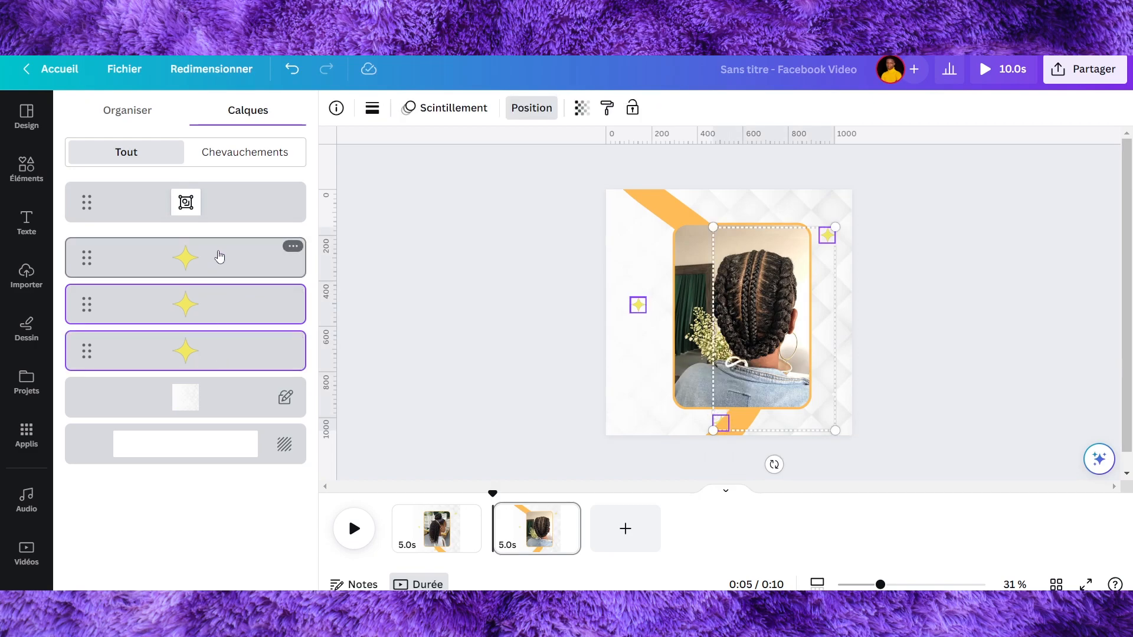
drag(732, 464, 705, 462)
drag(659, 356, 653, 361)
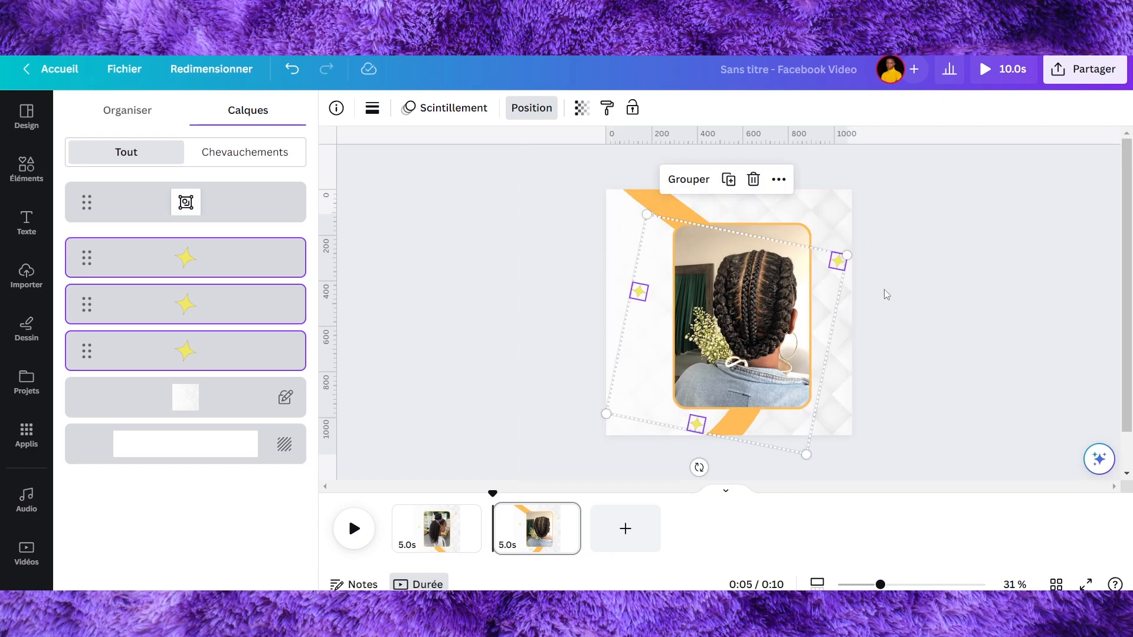
click(531, 108)
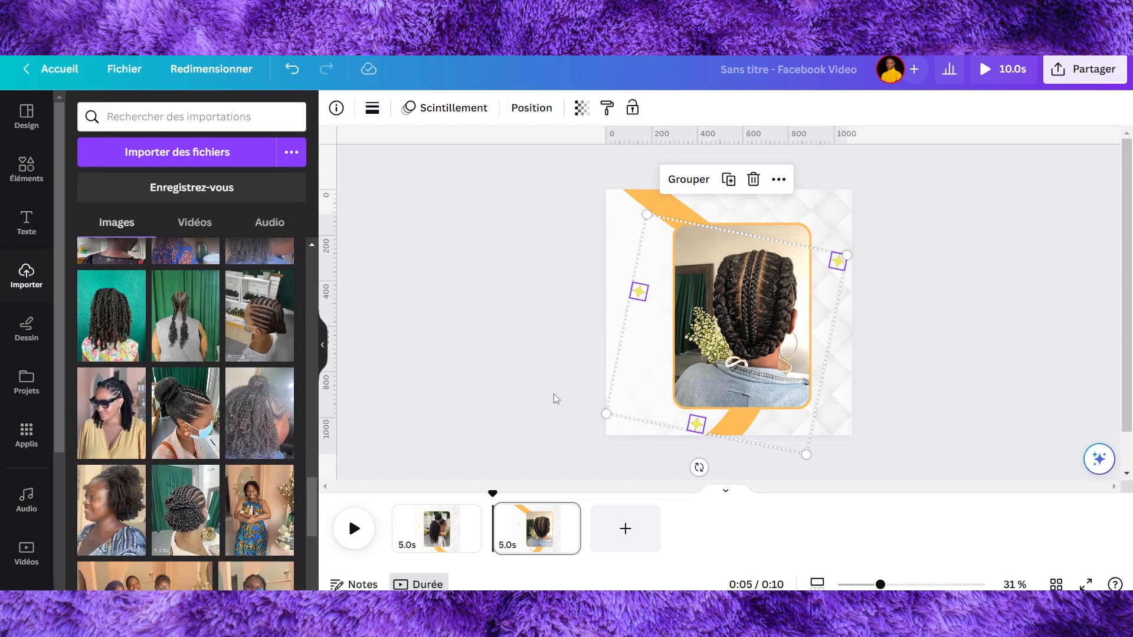
Duplicate the second page and shift the copy's photo group so the photo of the woman in the blue patterned dress is centred.
click(529, 533)
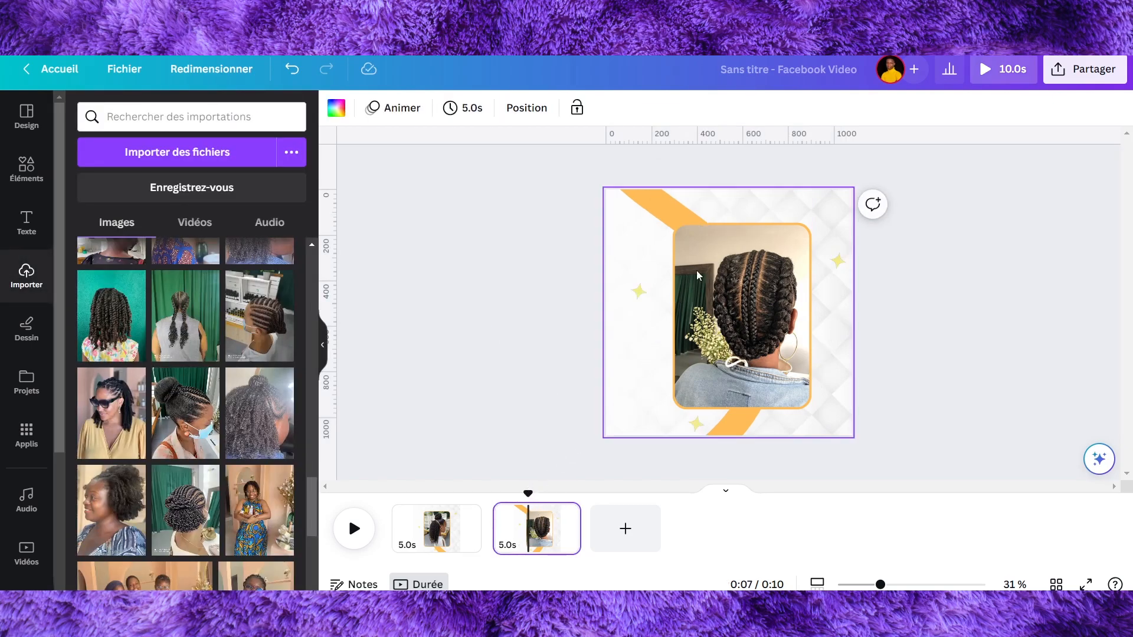
key(ctrl+d)
mouse_move(754, 348)
mouse_down()
mouse_move(761, 193)
mouse_move(898, 79)
mouse_move(742, 324)
mouse_move(741, 344)
mouse_up()
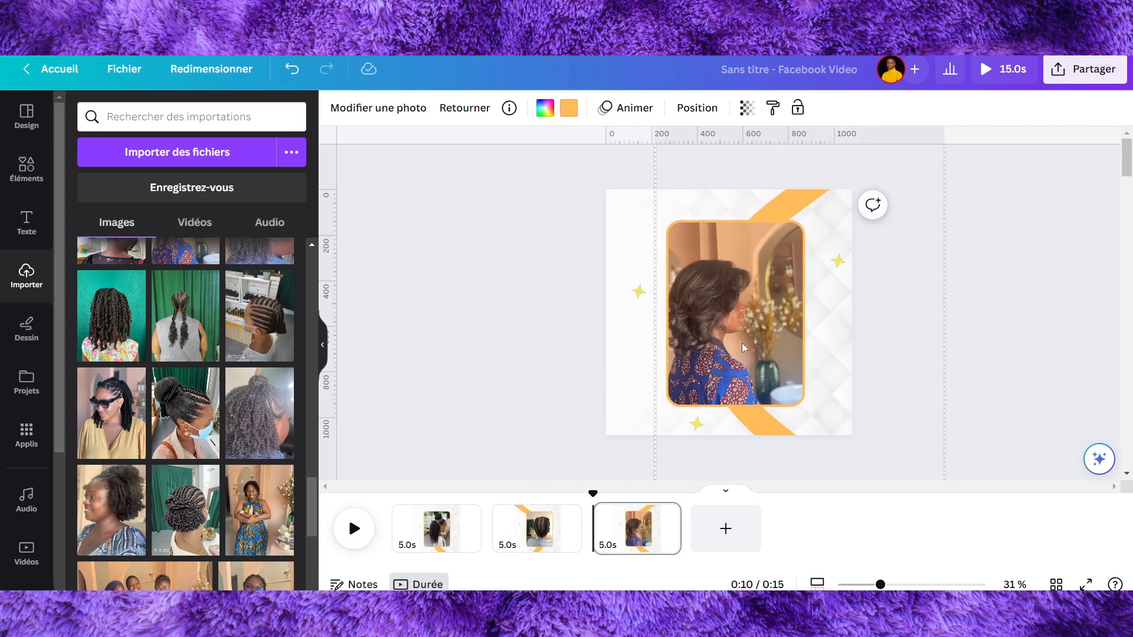
Select the three stars on the third page from among its layers.
click(691, 109)
click(239, 271)
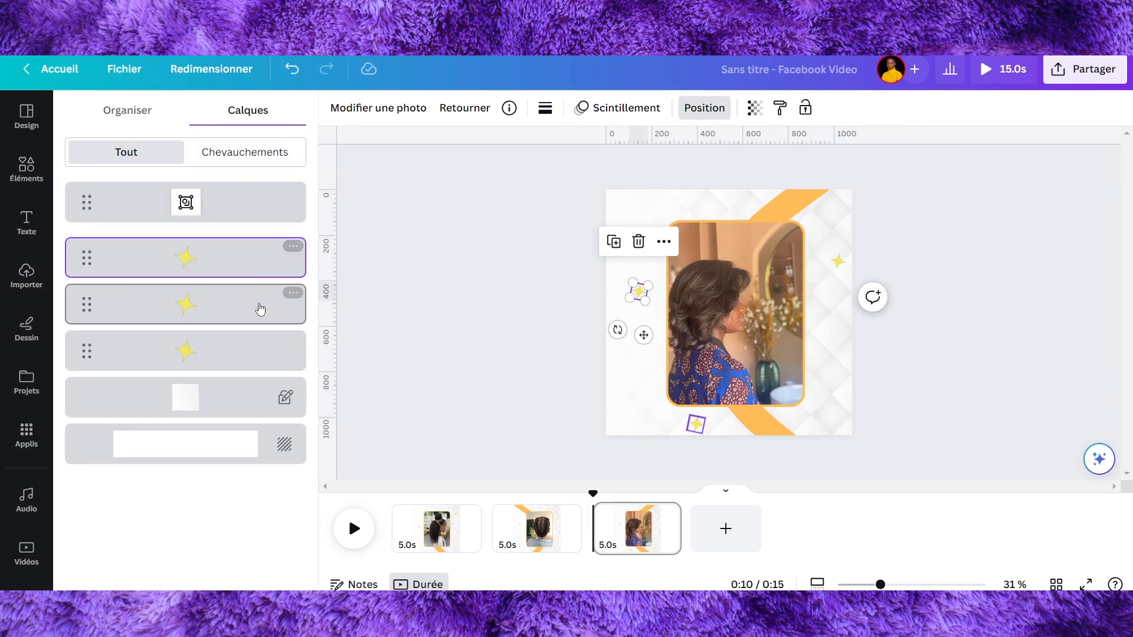
shift+click(289, 303)
click(289, 304)
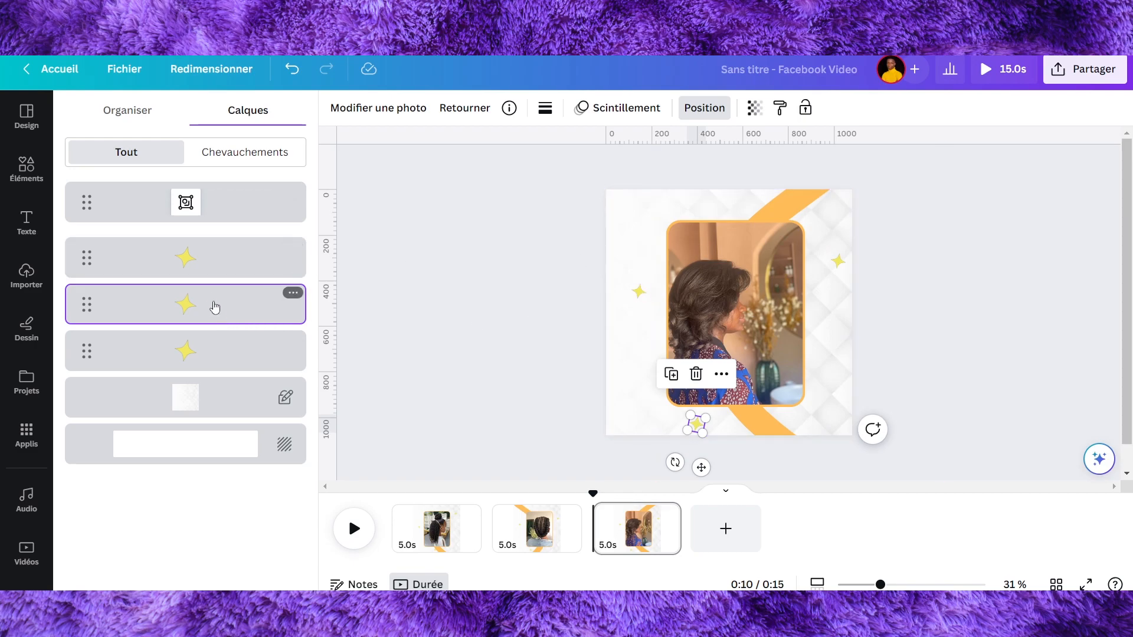
click(209, 263)
click(214, 351)
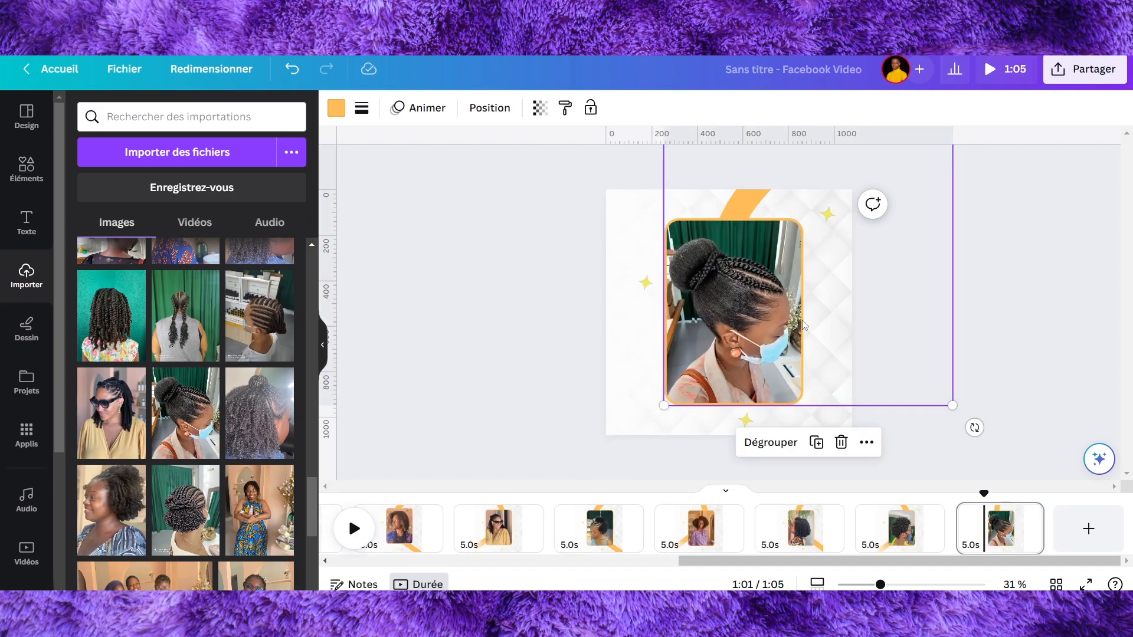
Review pages 10 to 13 of the slideshow one after another.
click(711, 549)
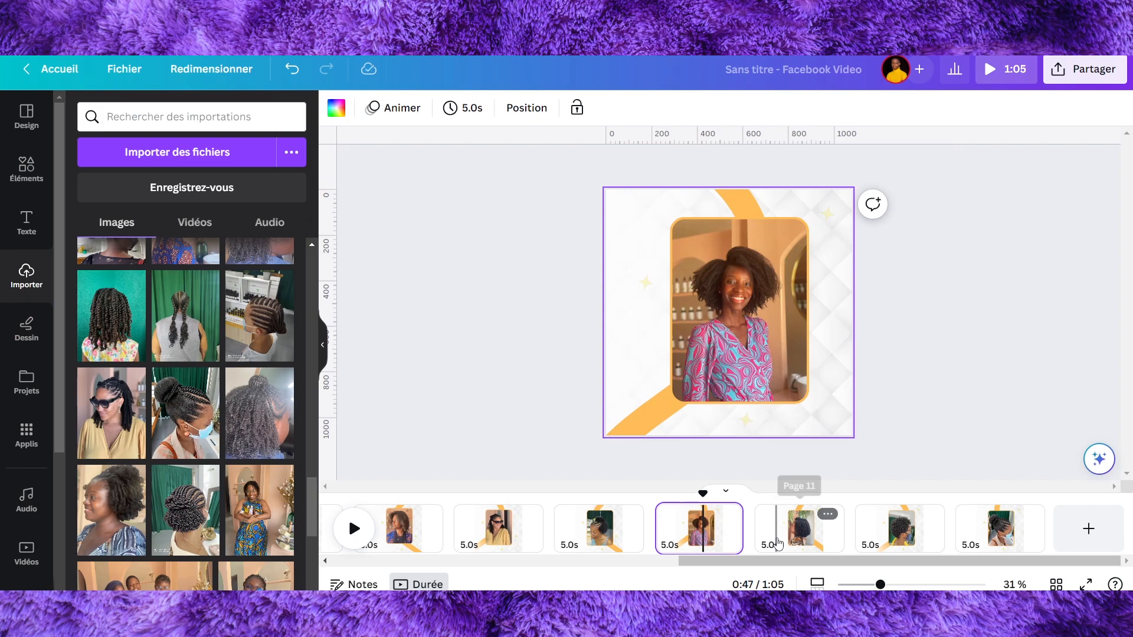
click(798, 545)
click(905, 542)
click(987, 538)
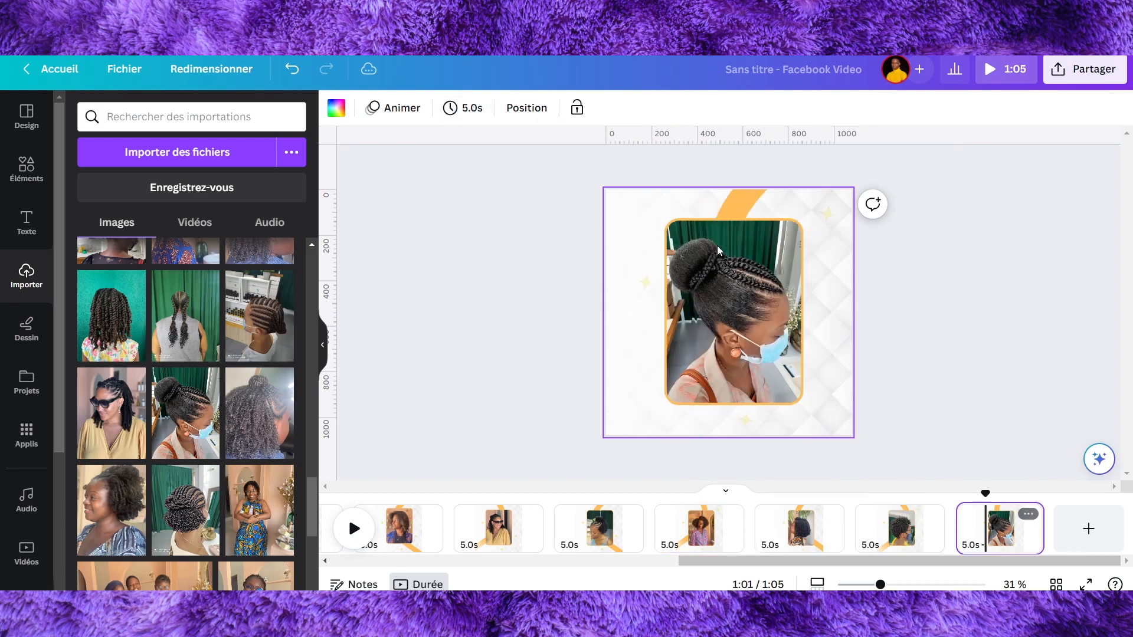
click(958, 369)
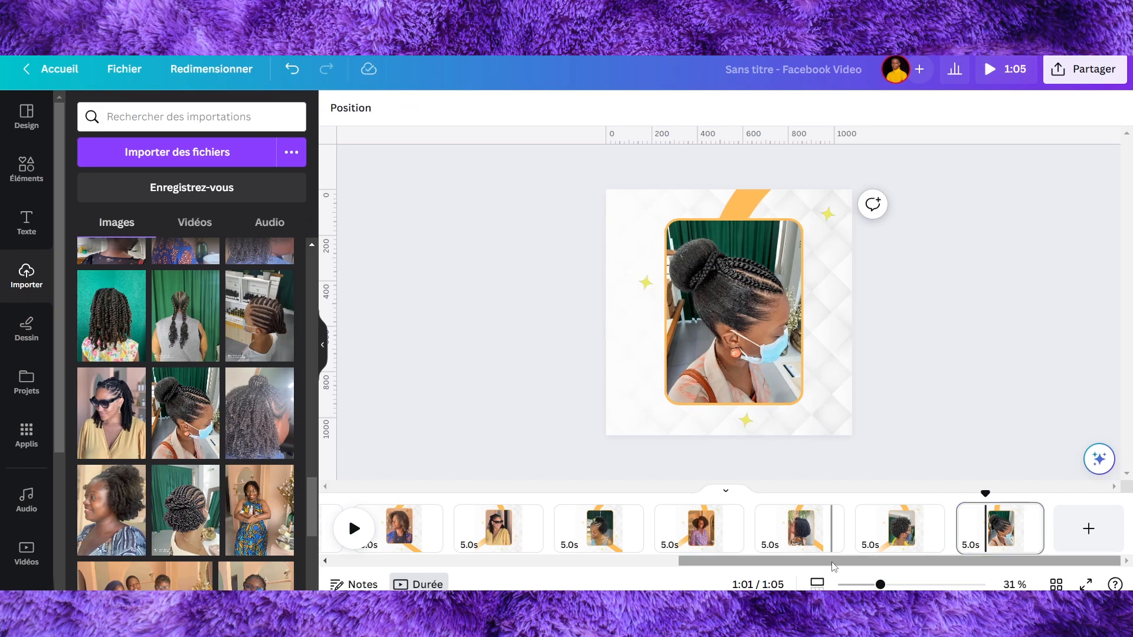
Check the first page's duration setting without changing it, and view the last page of the slideshow.
drag(833, 566, 457, 581)
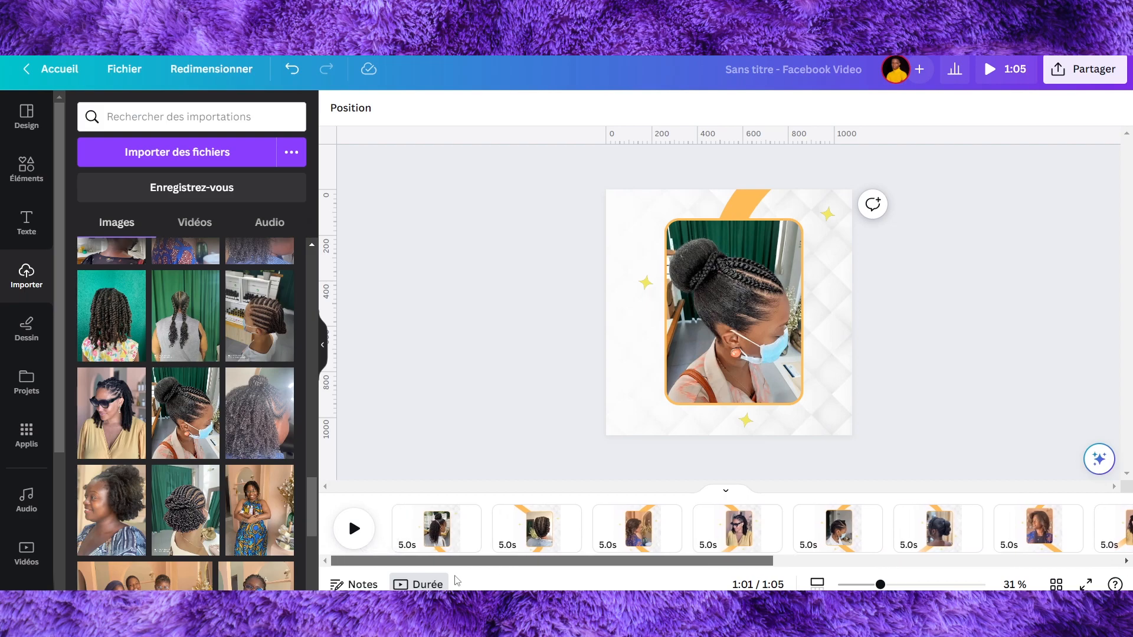
click(428, 531)
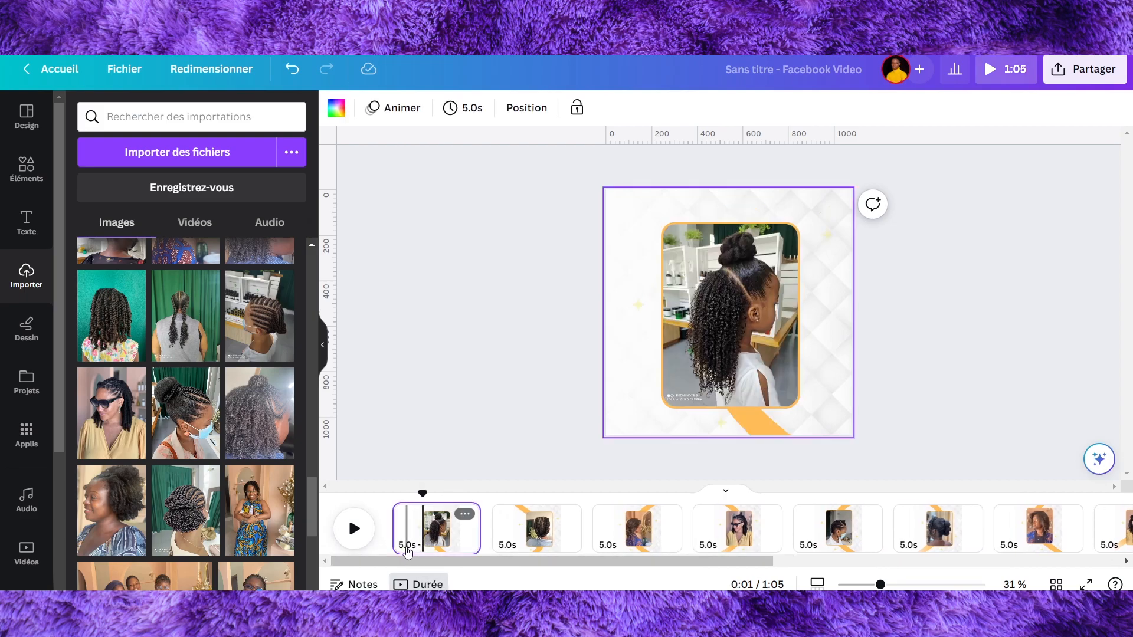
click(406, 546)
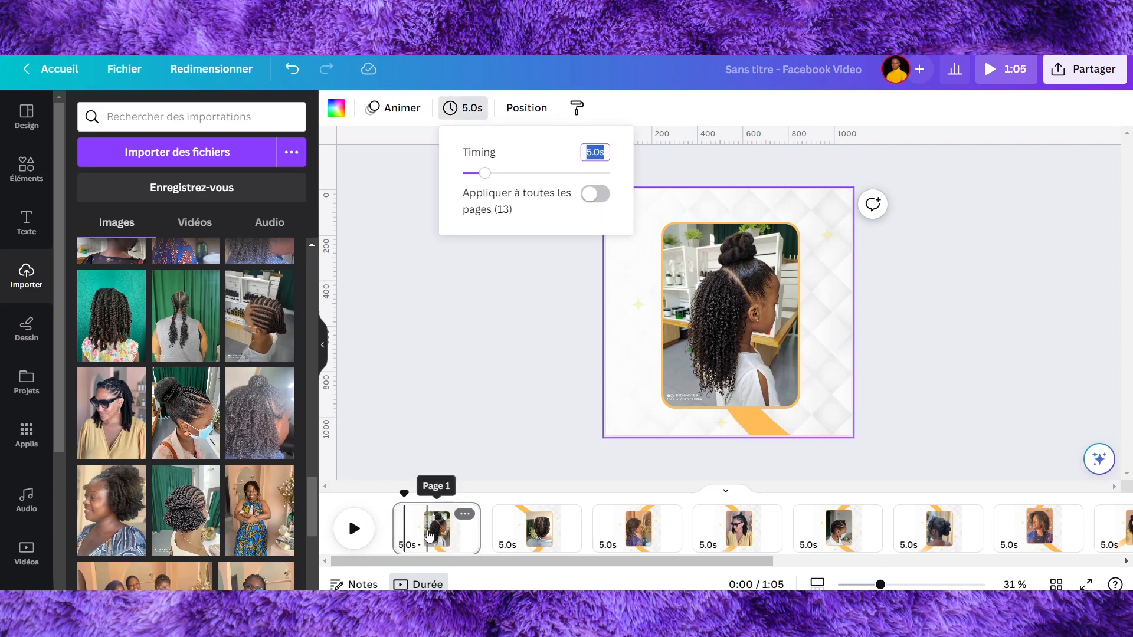
click(521, 302)
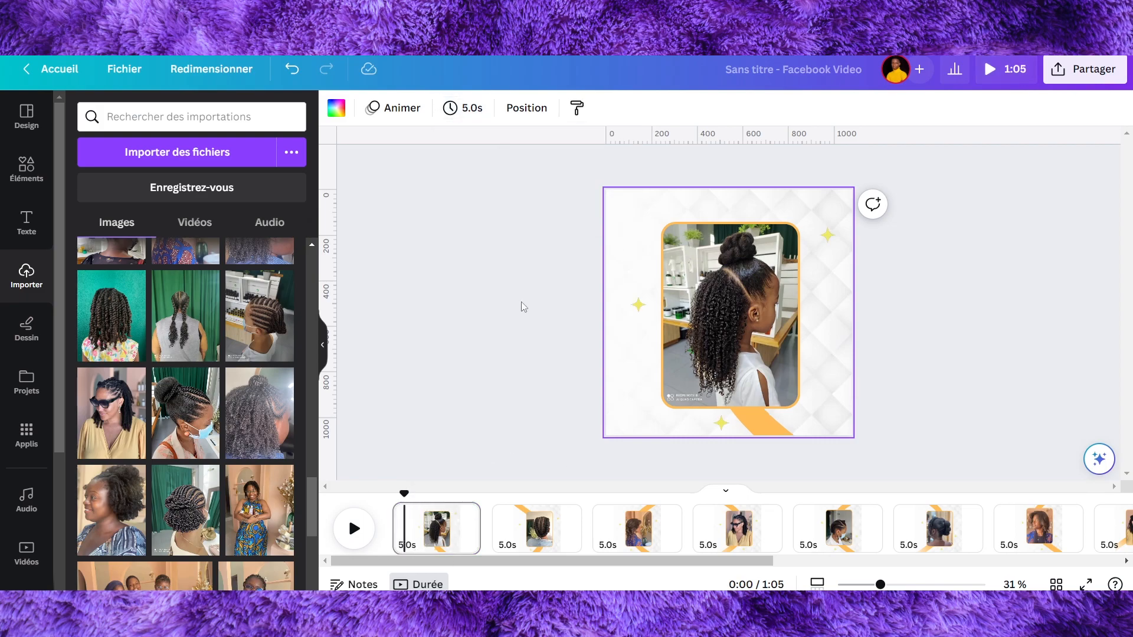
click(449, 108)
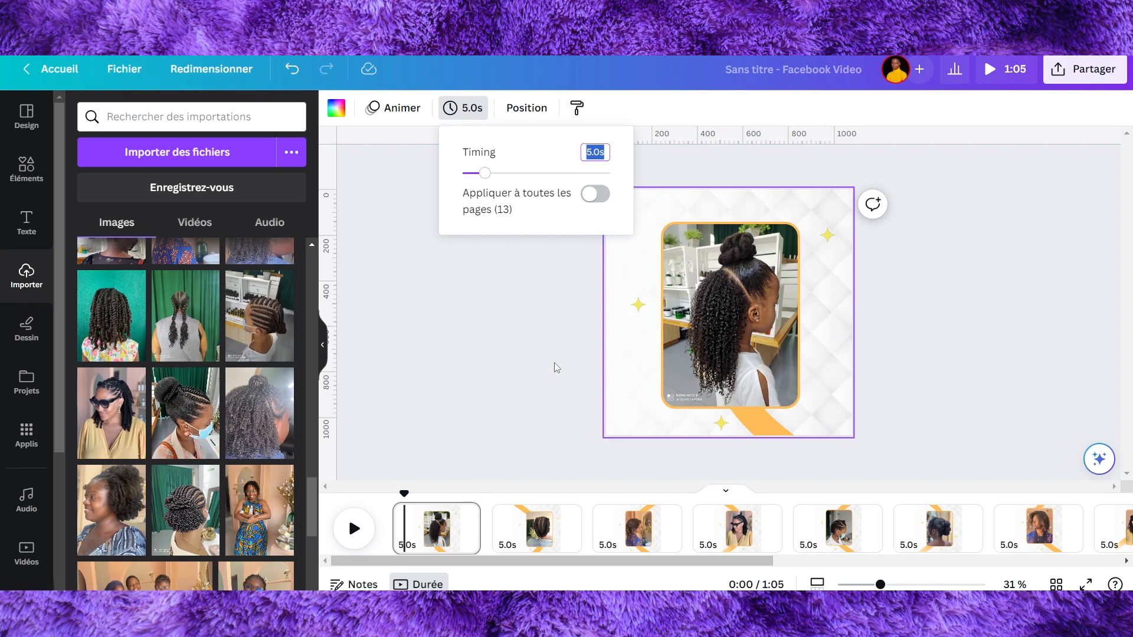
click(526, 316)
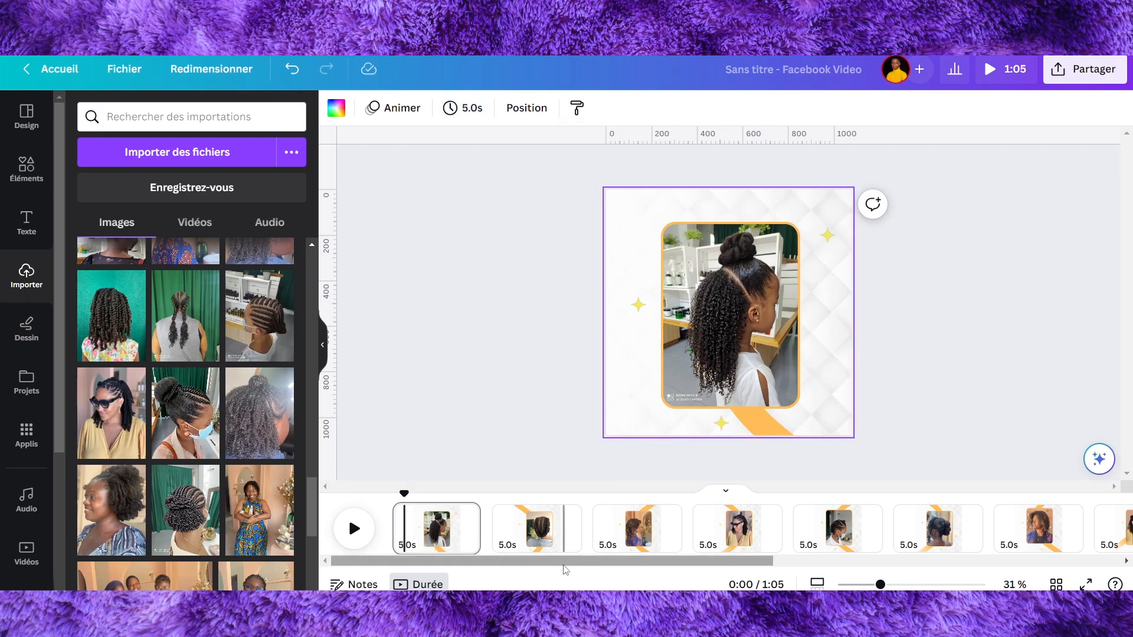
drag(559, 565, 932, 567)
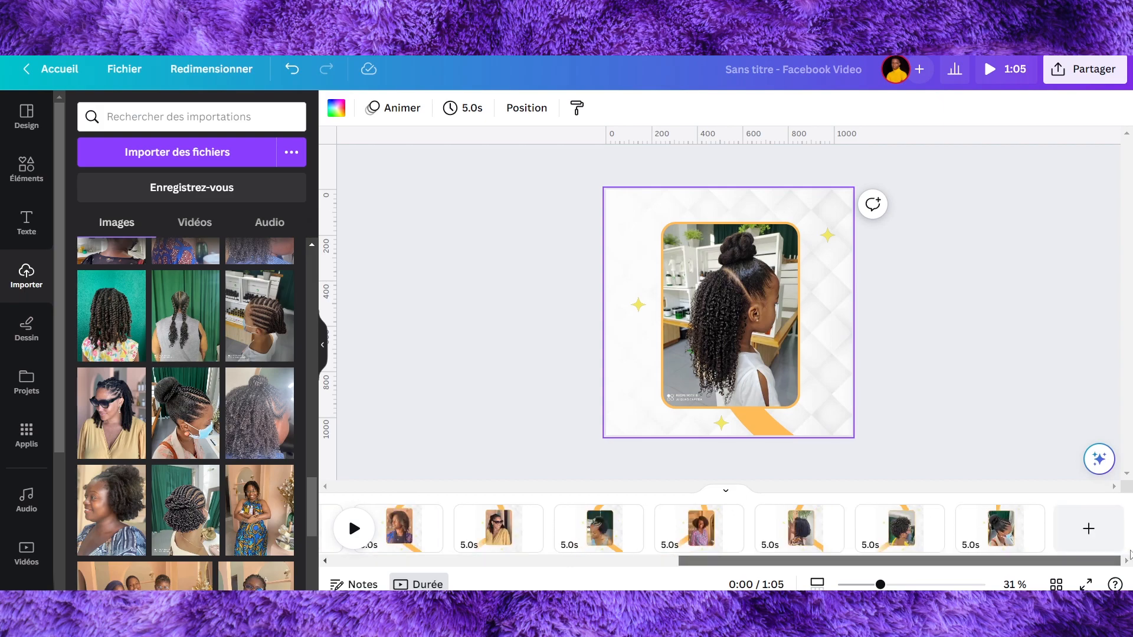
click(996, 536)
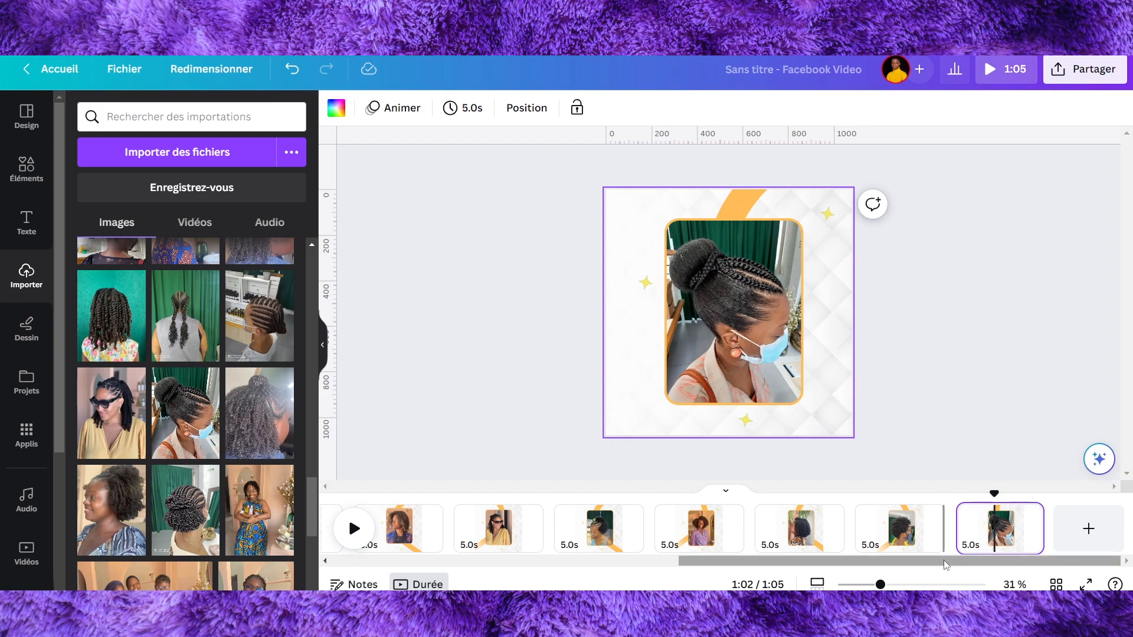
Add a Combiné transition between the first and second pages.
drag(944, 565, 564, 568)
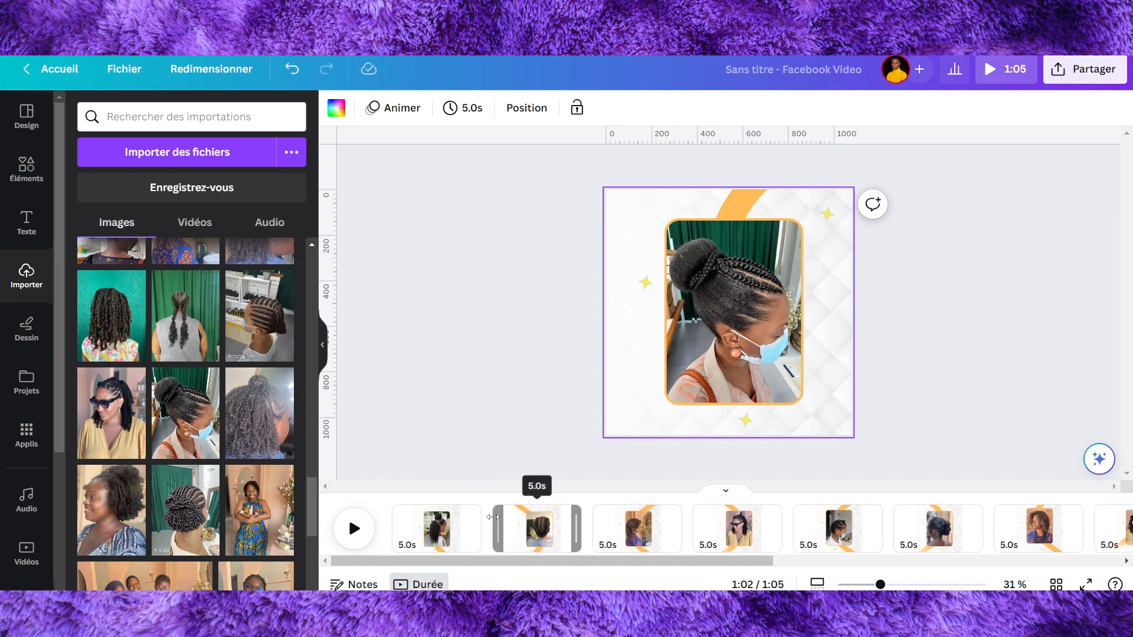
click(490, 541)
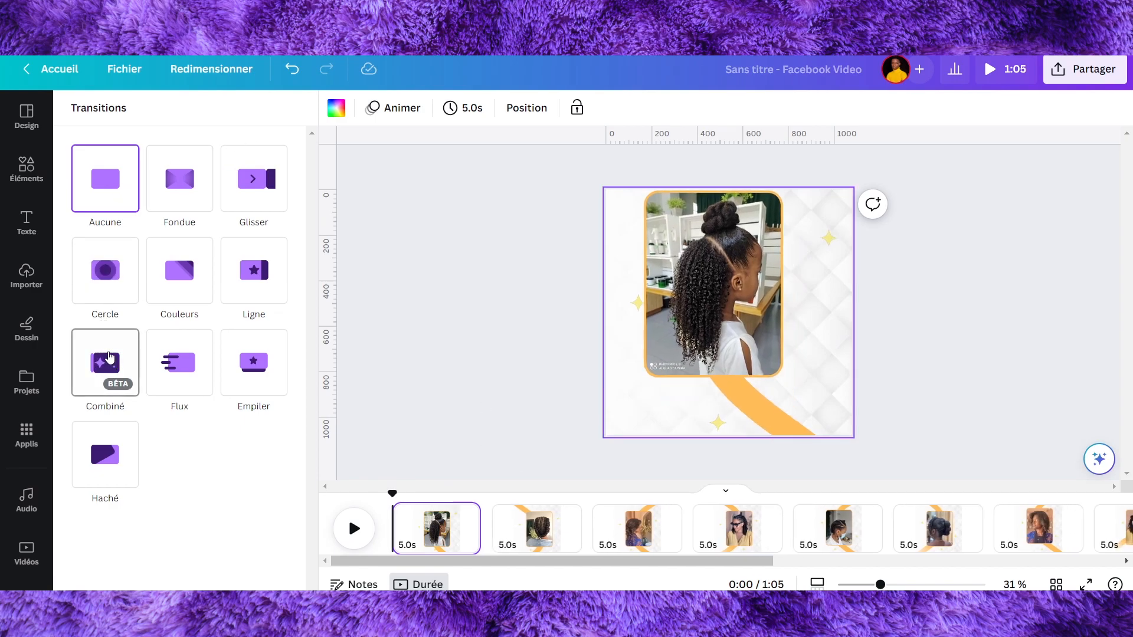
click(108, 366)
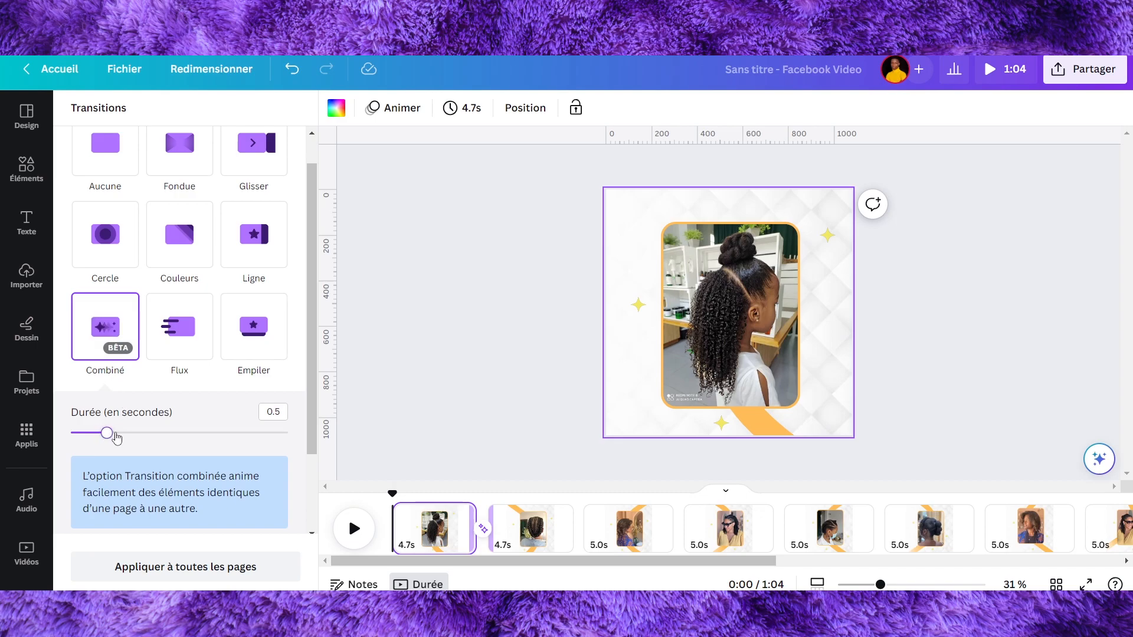
Set the Combiné transition's duration to 1.1 seconds, checking it along the timeline, and apply it to all pages.
mouse_move(115, 437)
mouse_down()
mouse_move(98, 437)
mouse_move(134, 433)
mouse_up()
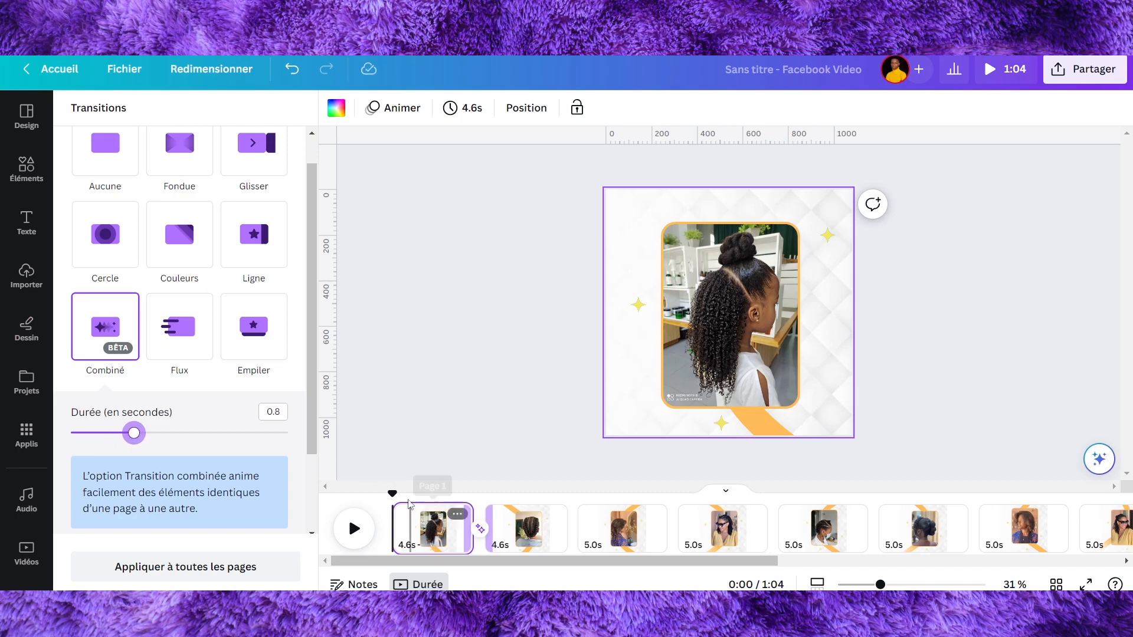
drag(390, 495, 488, 508)
drag(135, 434, 161, 434)
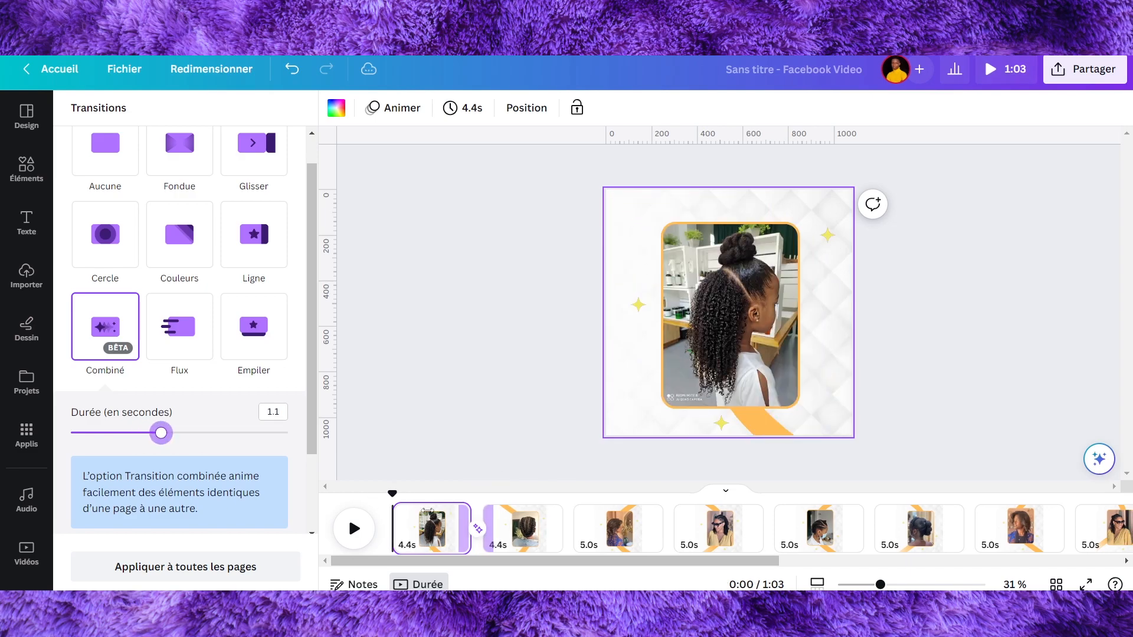
drag(392, 490, 453, 508)
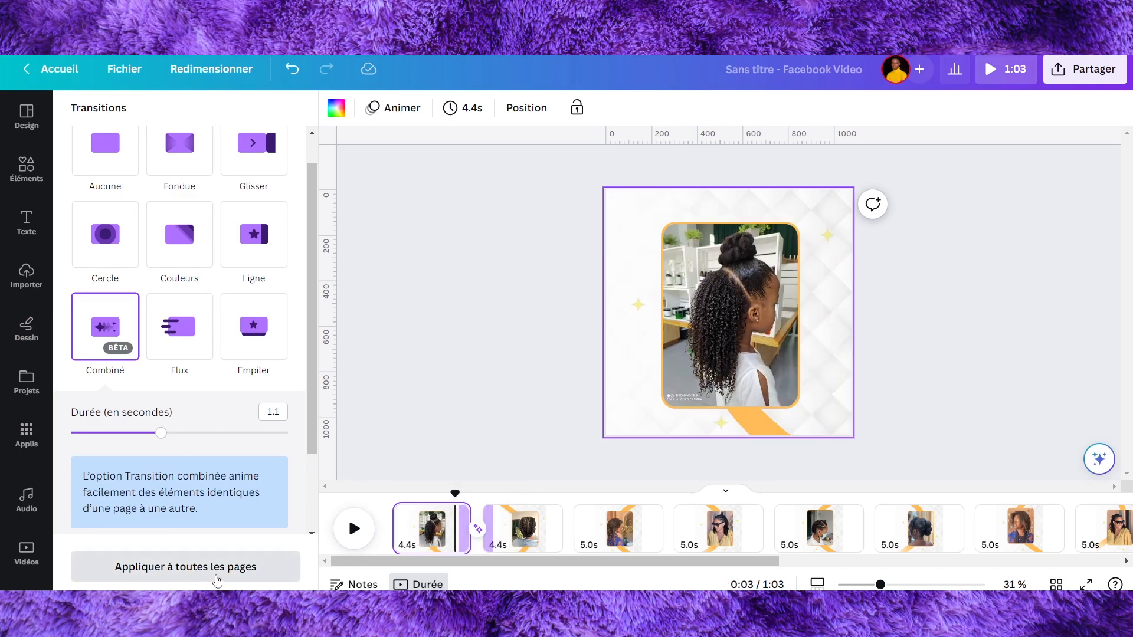
click(197, 567)
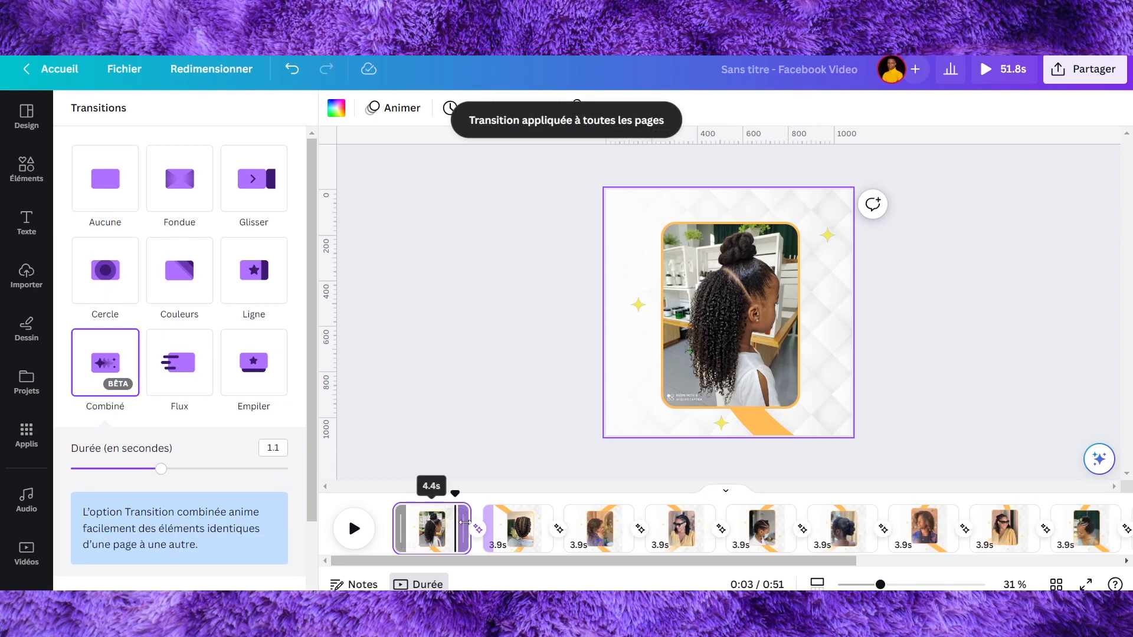
drag(843, 561, 560, 553)
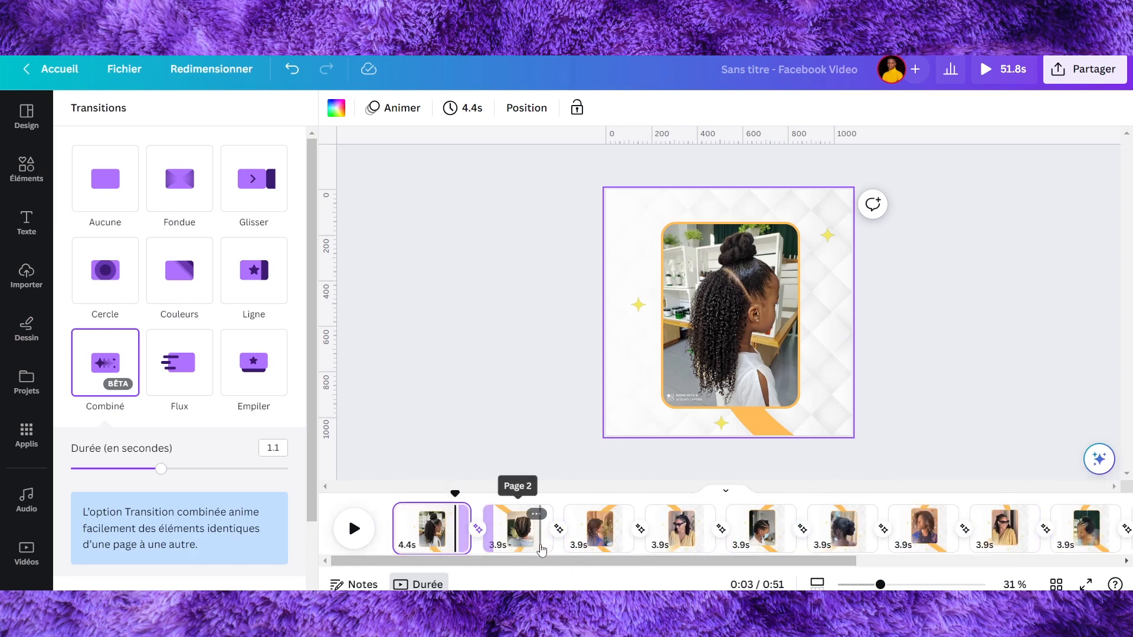
Preview the track Lonely Party (Instrumental Version) from the audio library and add it as the soundtrack from the start of the video.
mouse_move(455, 493)
mouse_down()
mouse_move(432, 495)
mouse_move(445, 494)
mouse_up()
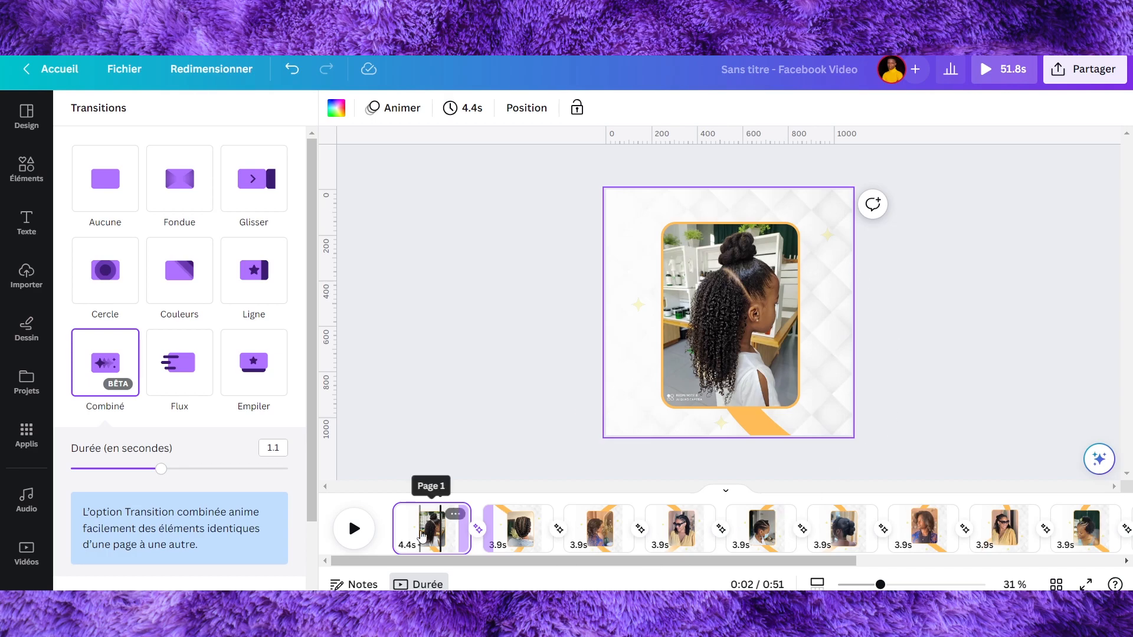
drag(436, 495, 428, 494)
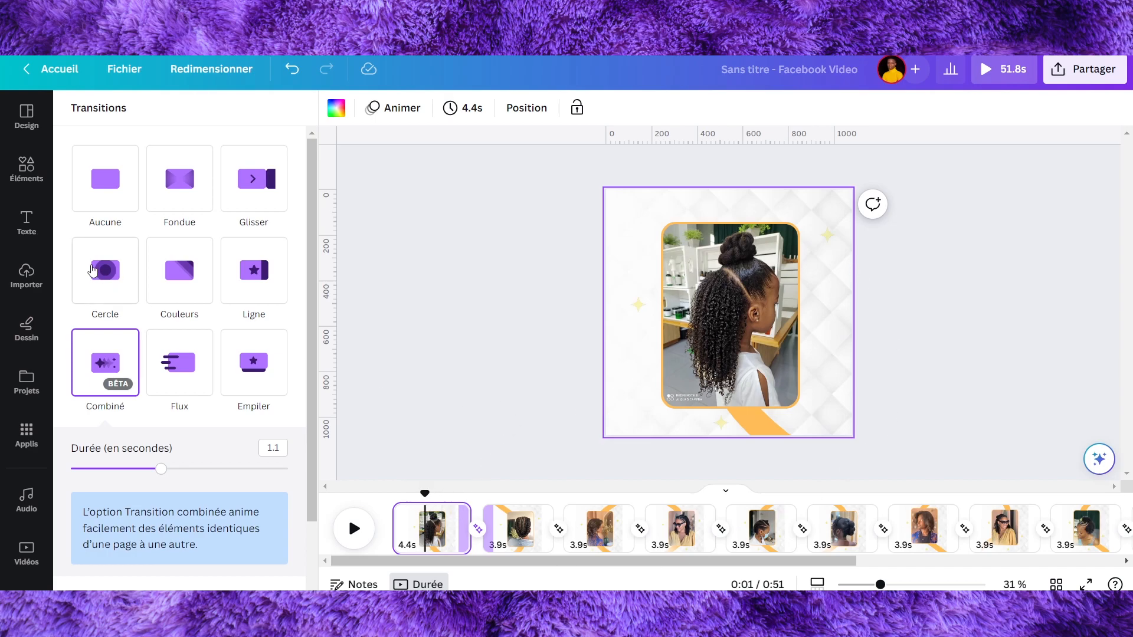
scroll(29, 501, down, 1)
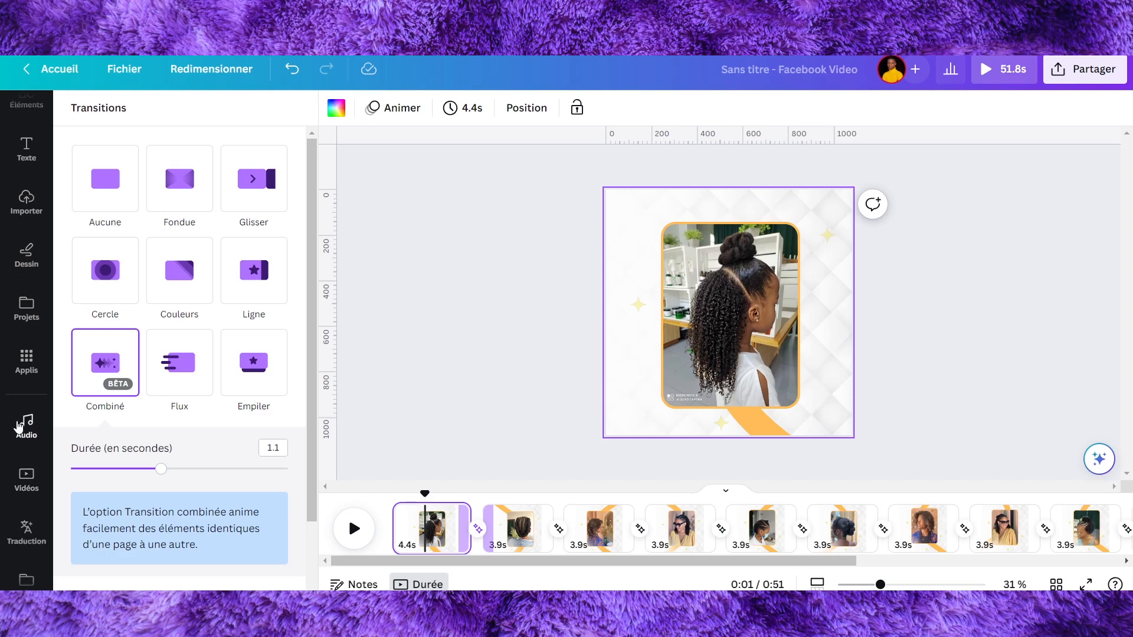
click(26, 428)
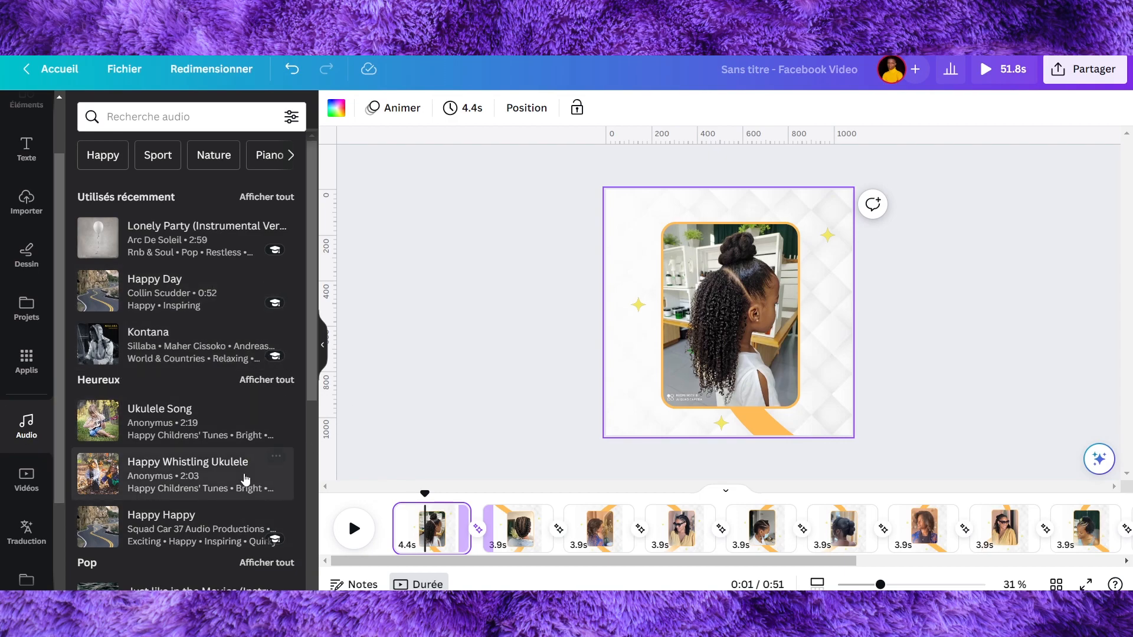
scroll(247, 472, down, 3)
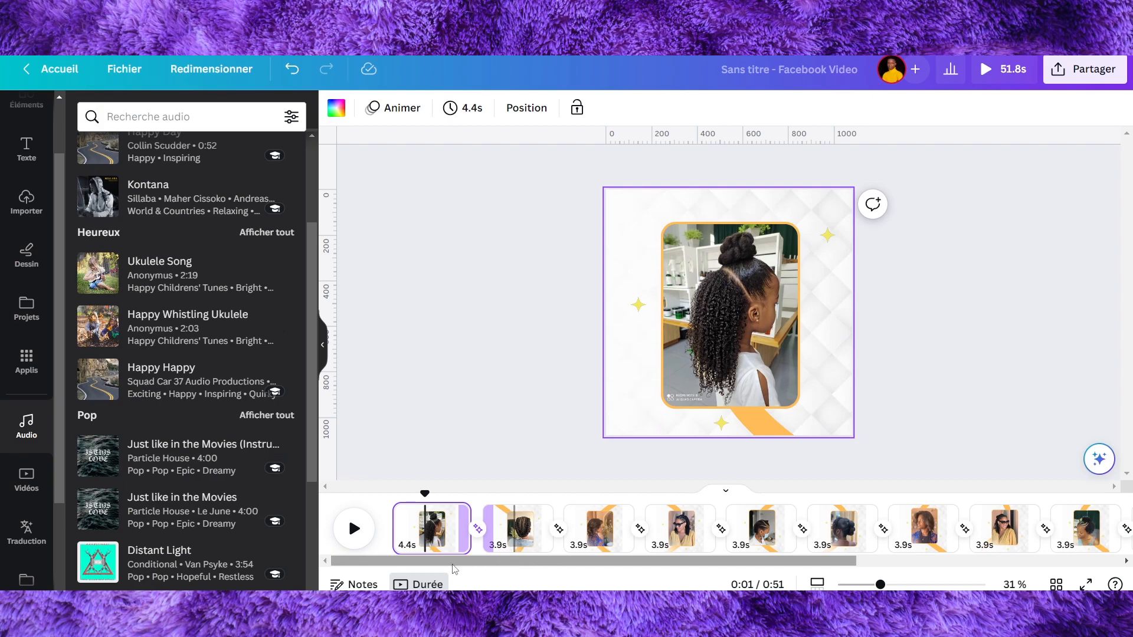
click(393, 525)
scroll(157, 323, up, 3)
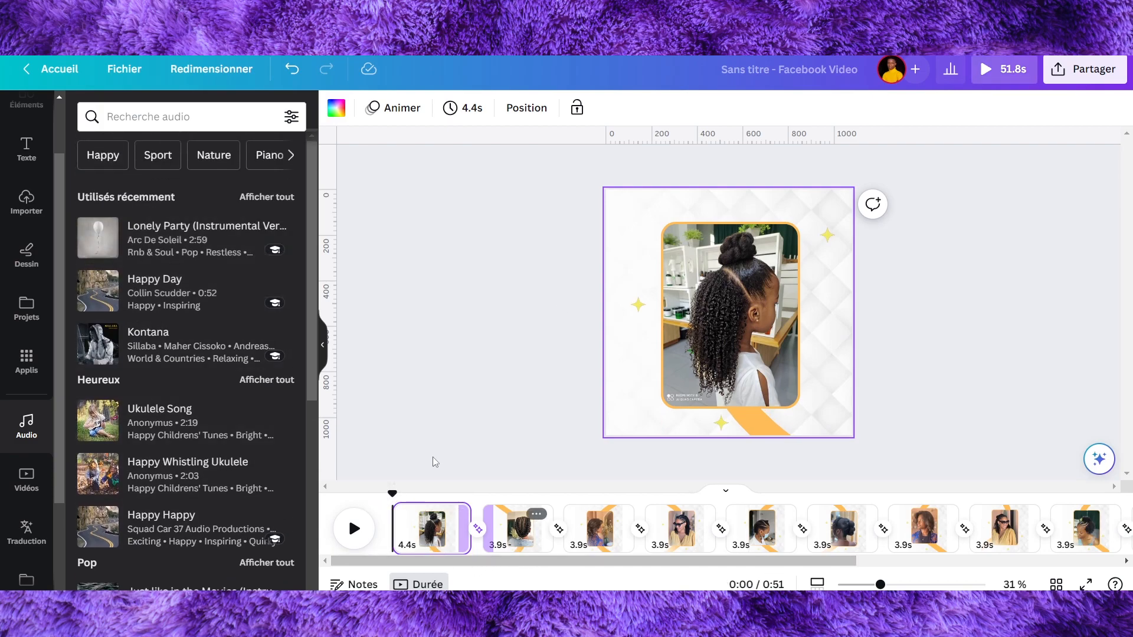
click(98, 242)
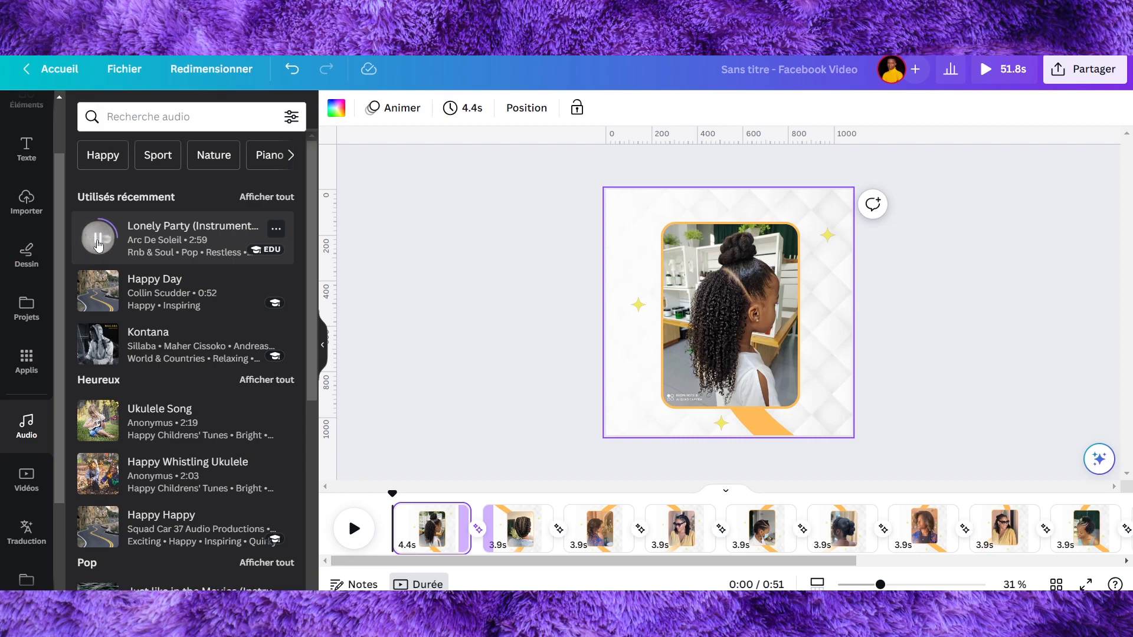
click(98, 242)
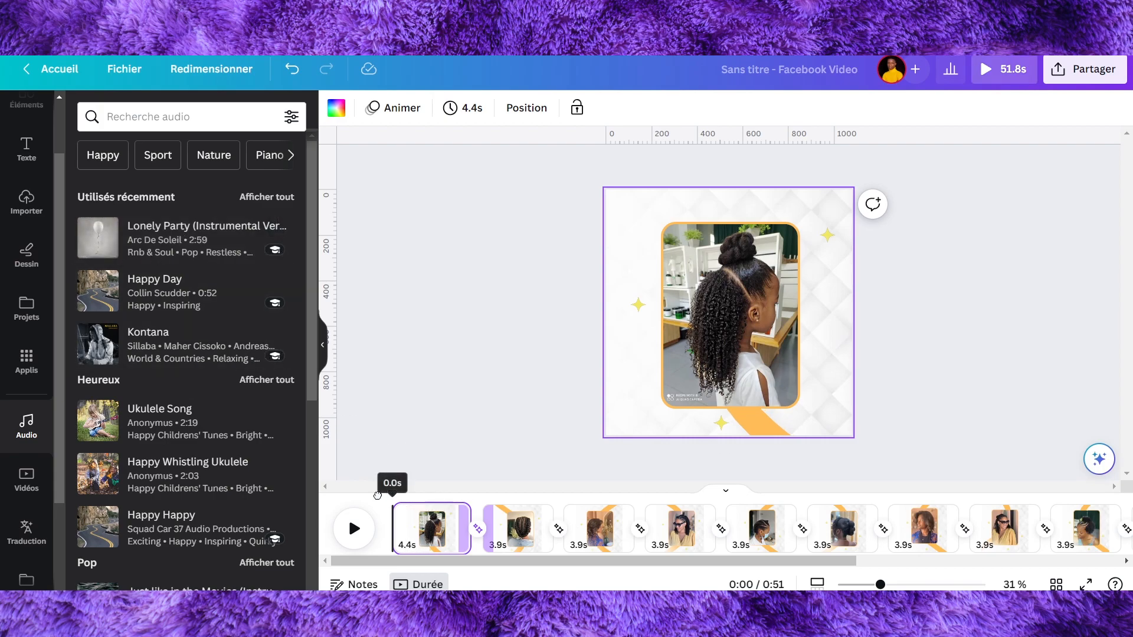
click(161, 244)
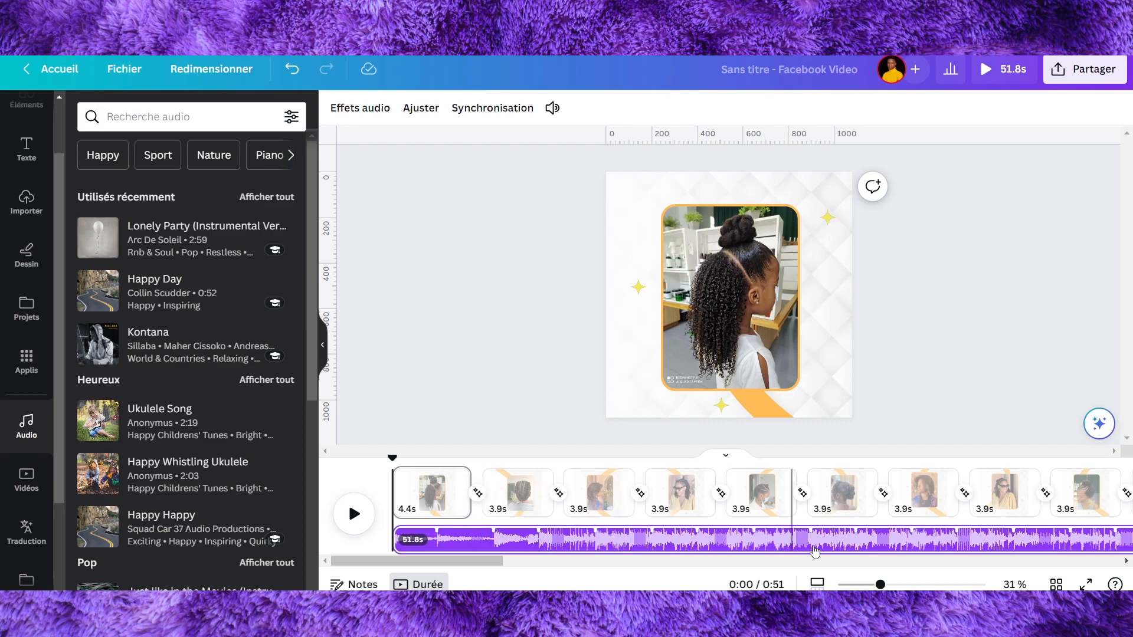
Synchronise the pages with the music and shift the audio within its clip to skip the track's quiet intro.
click(518, 112)
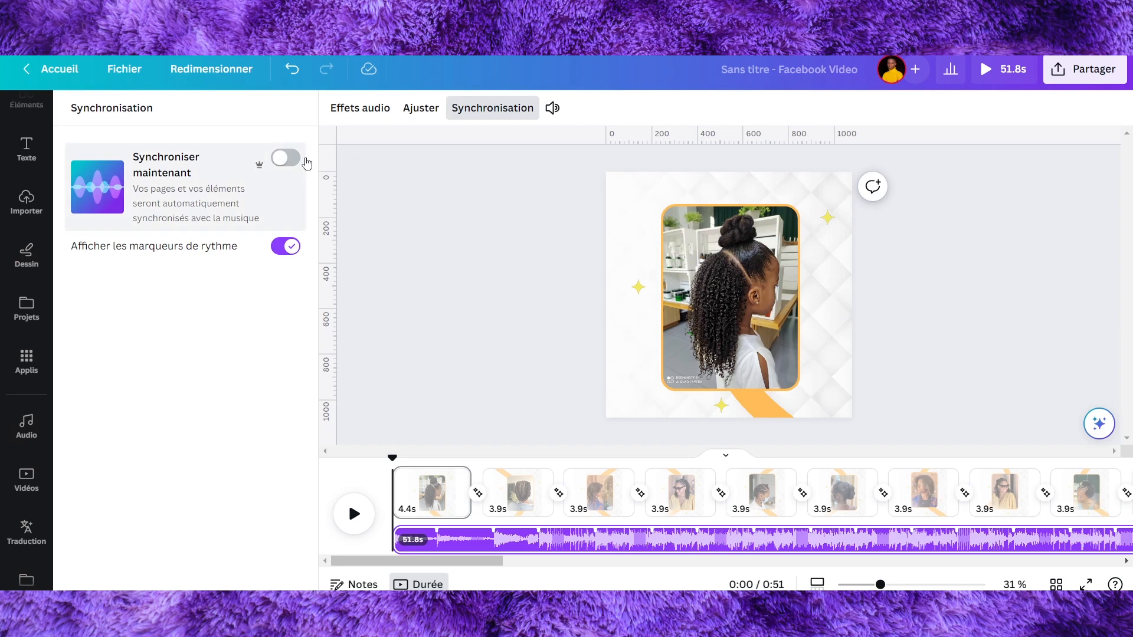
click(288, 163)
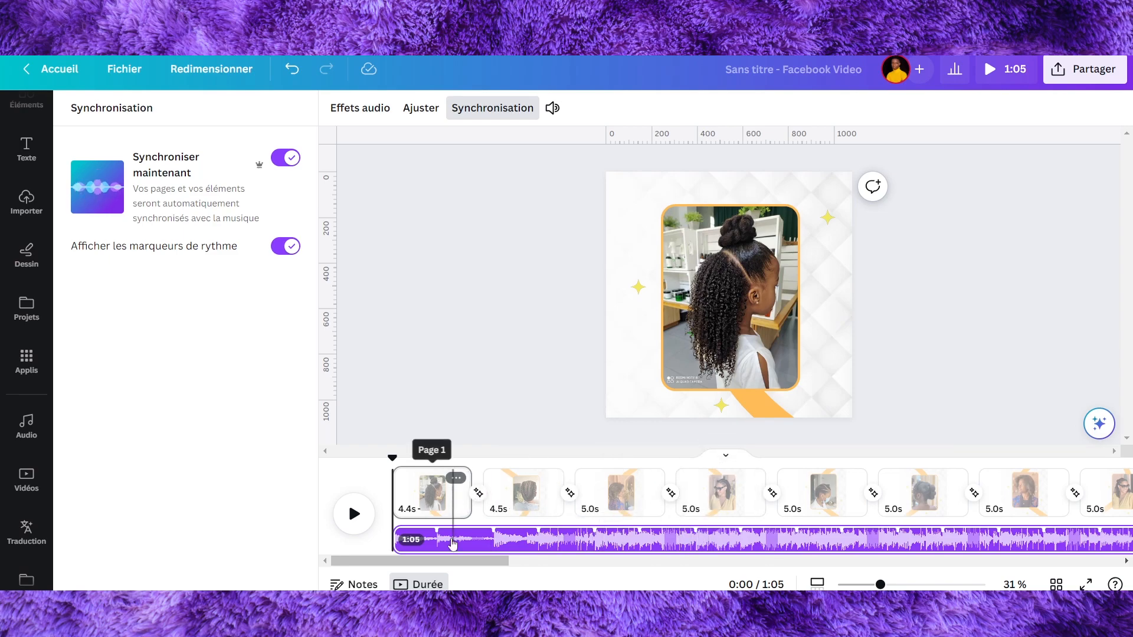
drag(395, 540, 494, 538)
drag(491, 538, 502, 538)
drag(692, 541, 591, 542)
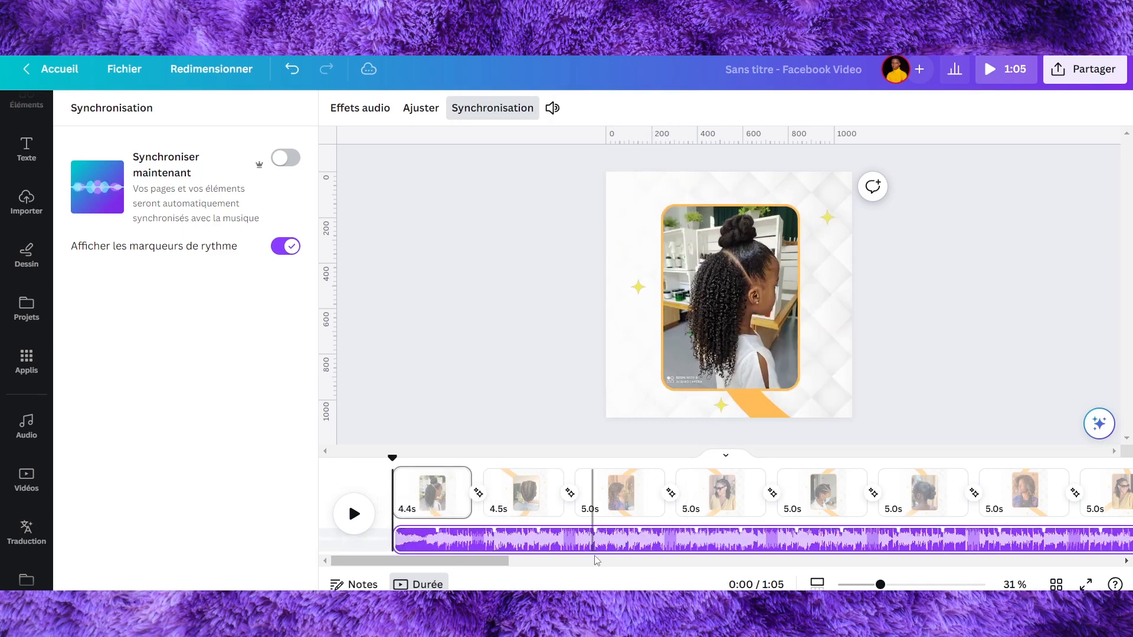
Shorten the first page to 2.5 seconds and apply this timing to all 13 pages.
click(448, 483)
drag(449, 481, 435, 487)
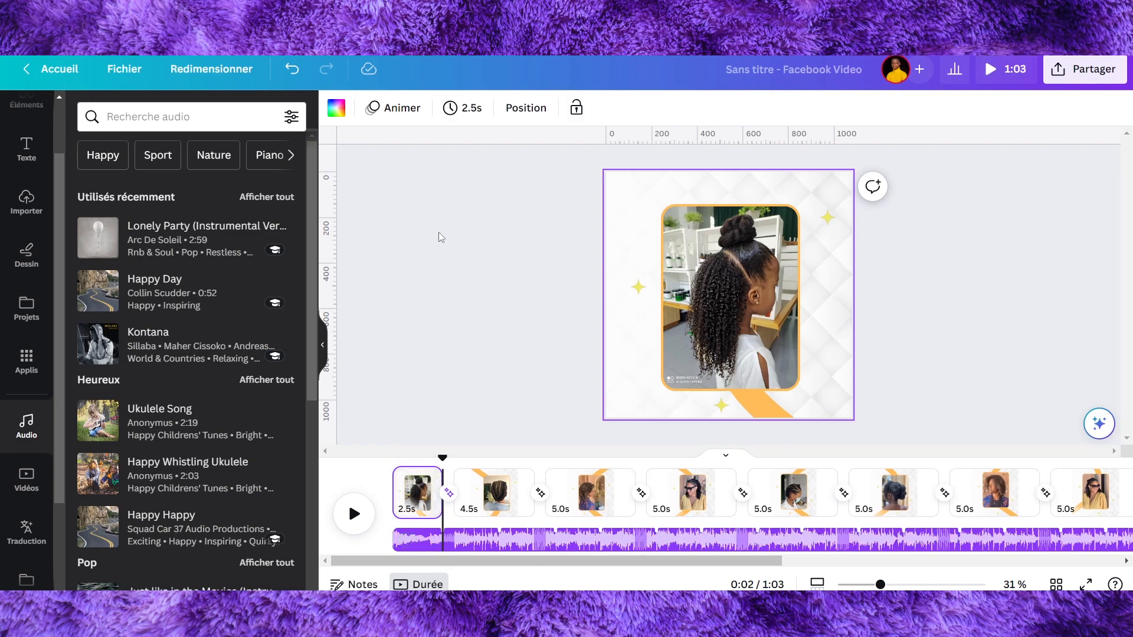
click(453, 111)
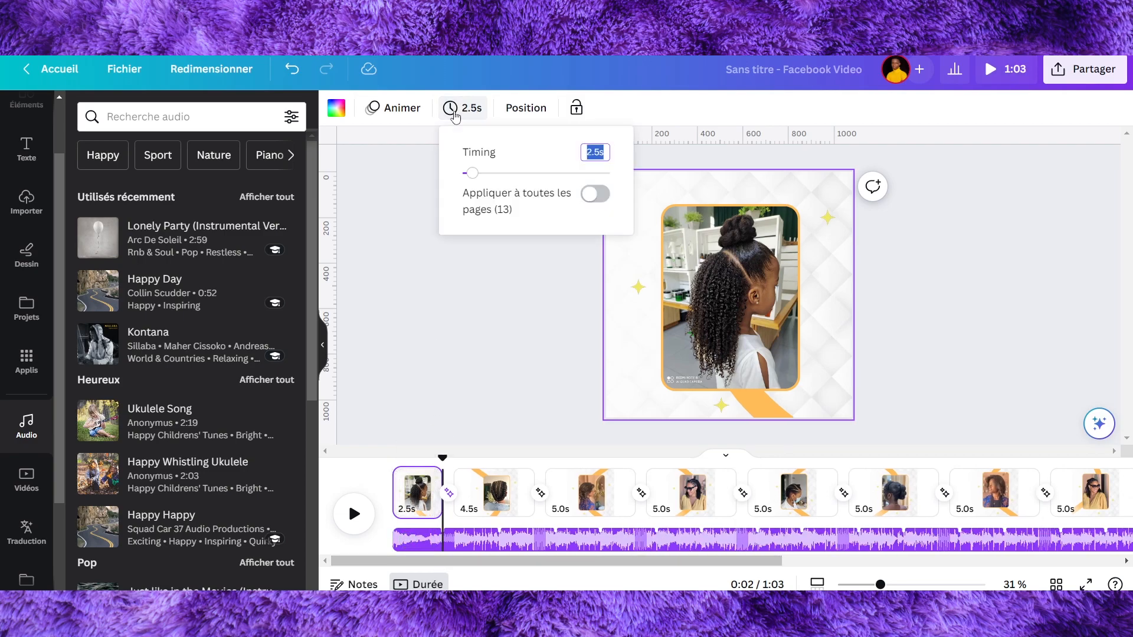
click(596, 194)
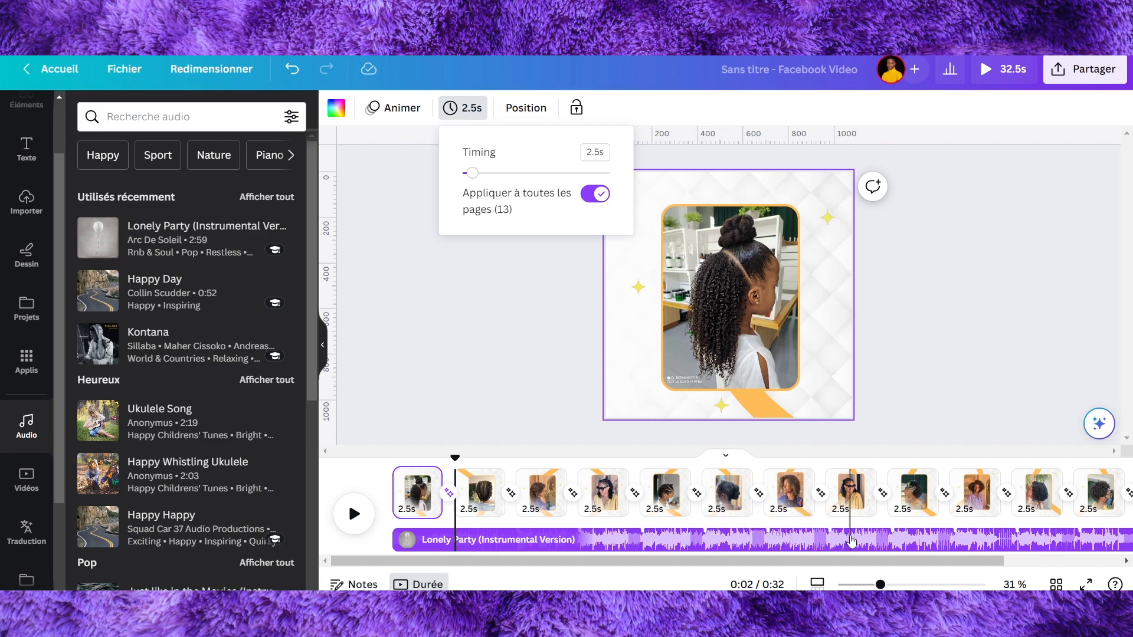
click(472, 346)
Play the slideshow from the start with its music and check how the track ends on the last page.
drag(458, 458, 382, 465)
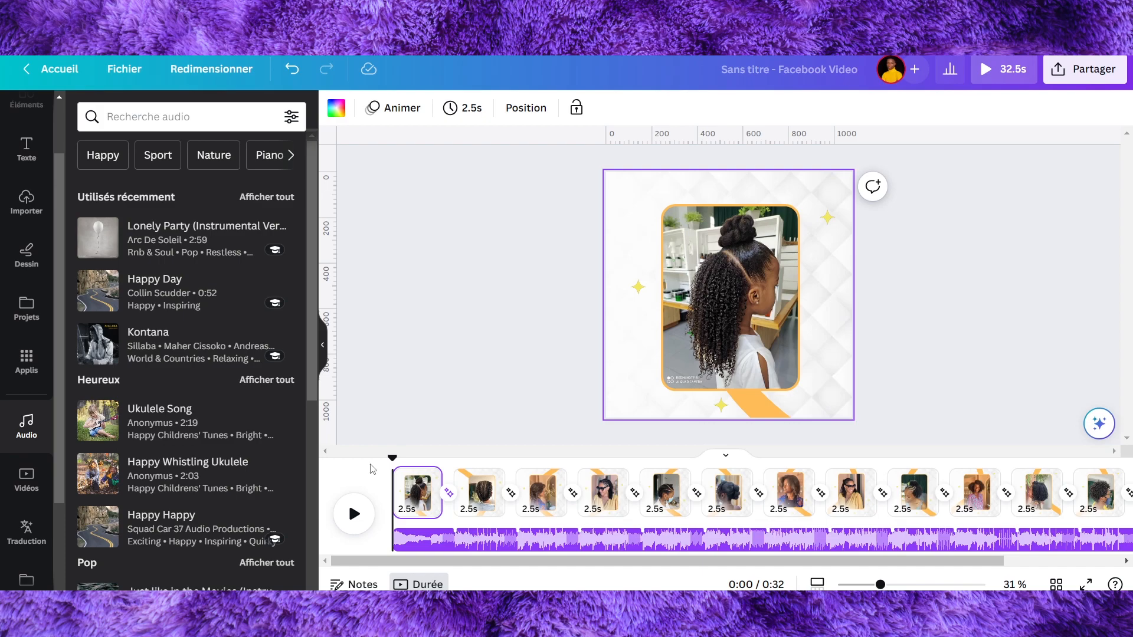
click(354, 514)
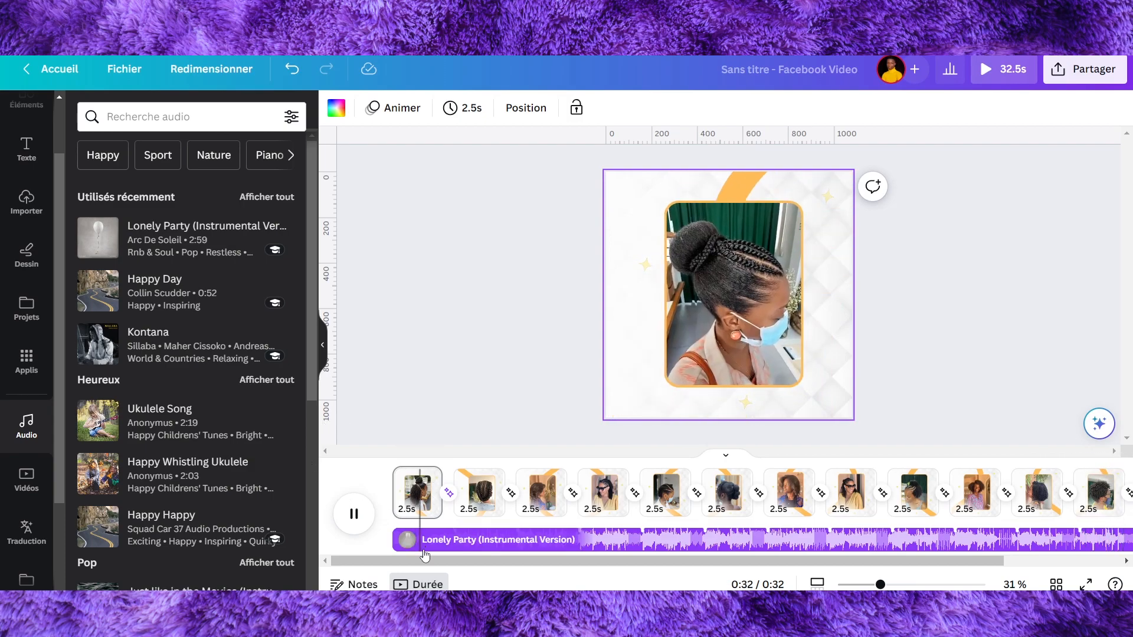
drag(431, 563, 686, 564)
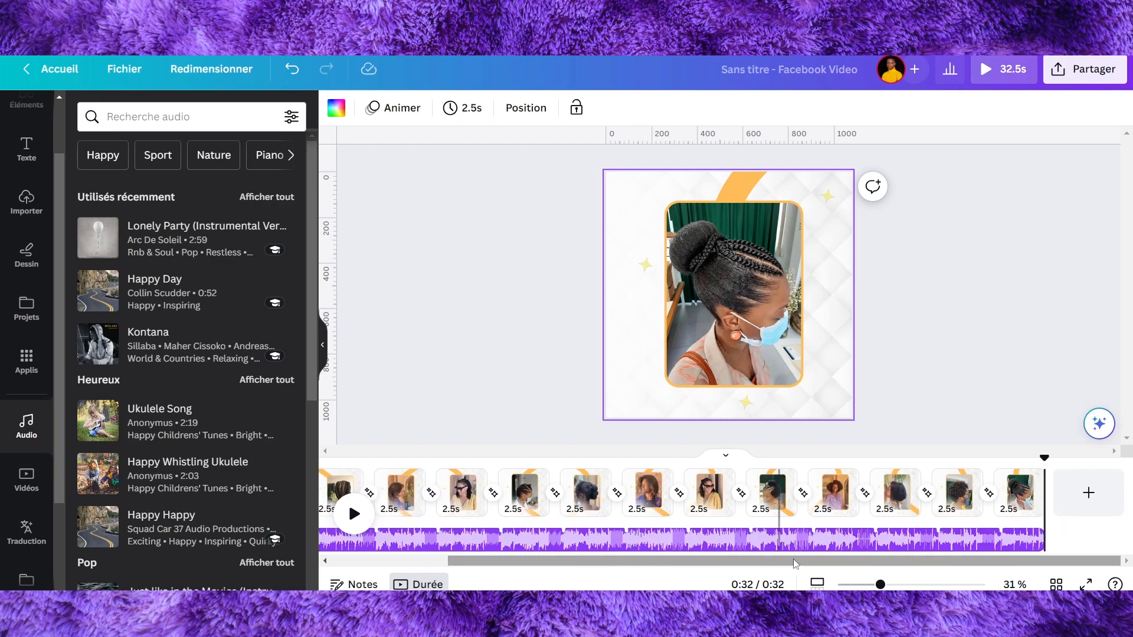
drag(1044, 459, 1014, 475)
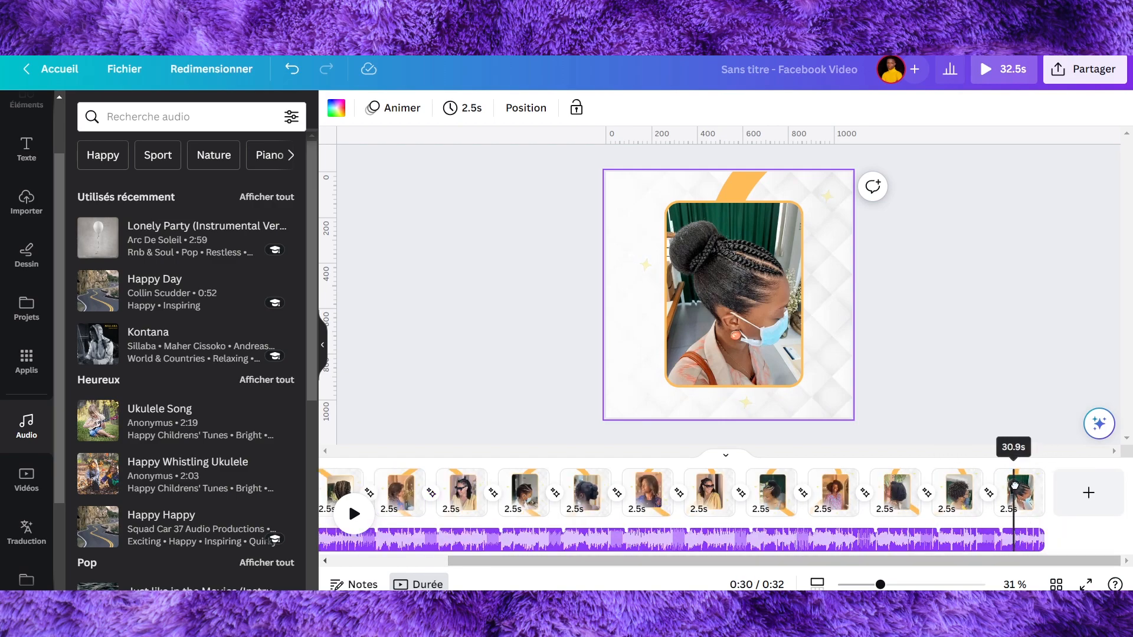
click(1083, 503)
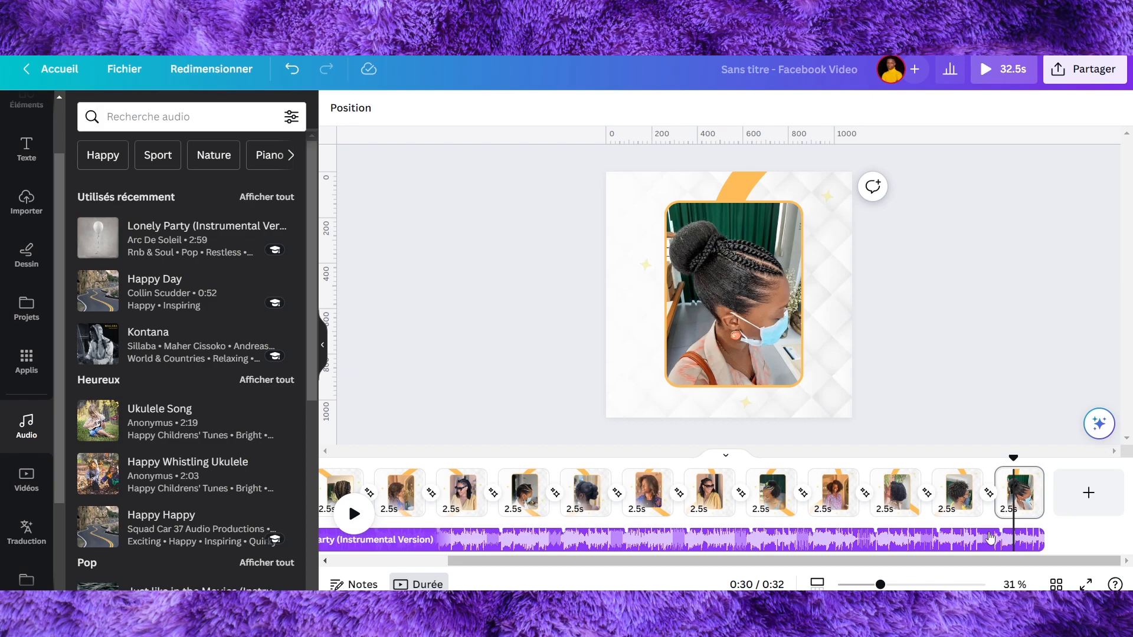
Give the soundtrack a 1.3-second fade-out and a 0.2-second fade-in.
click(1030, 548)
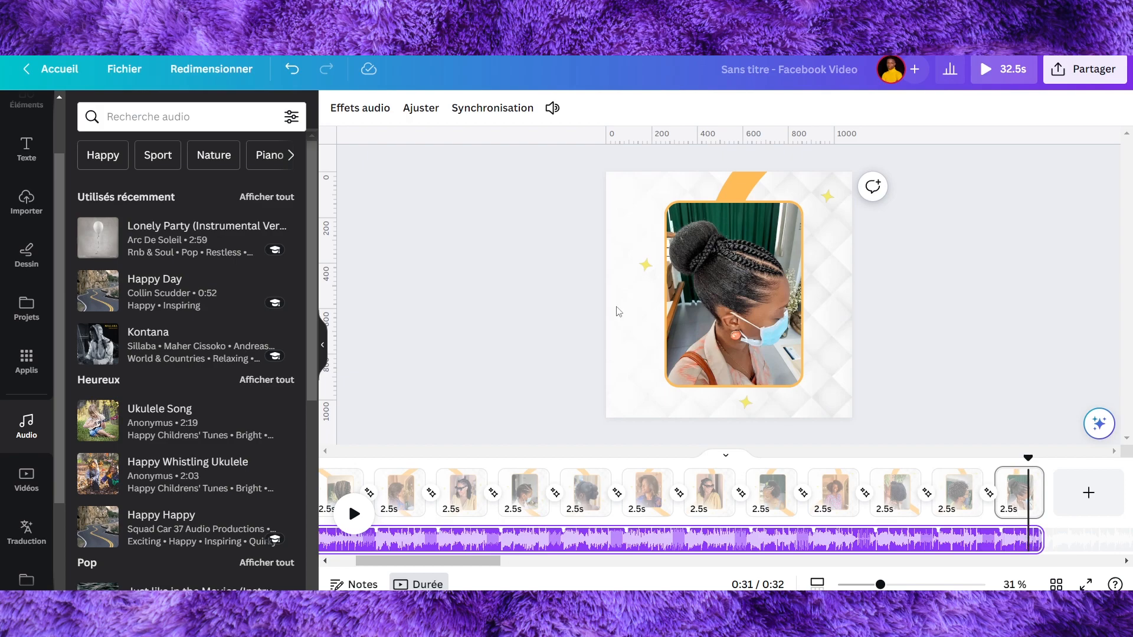
click(345, 111)
drag(71, 221, 129, 229)
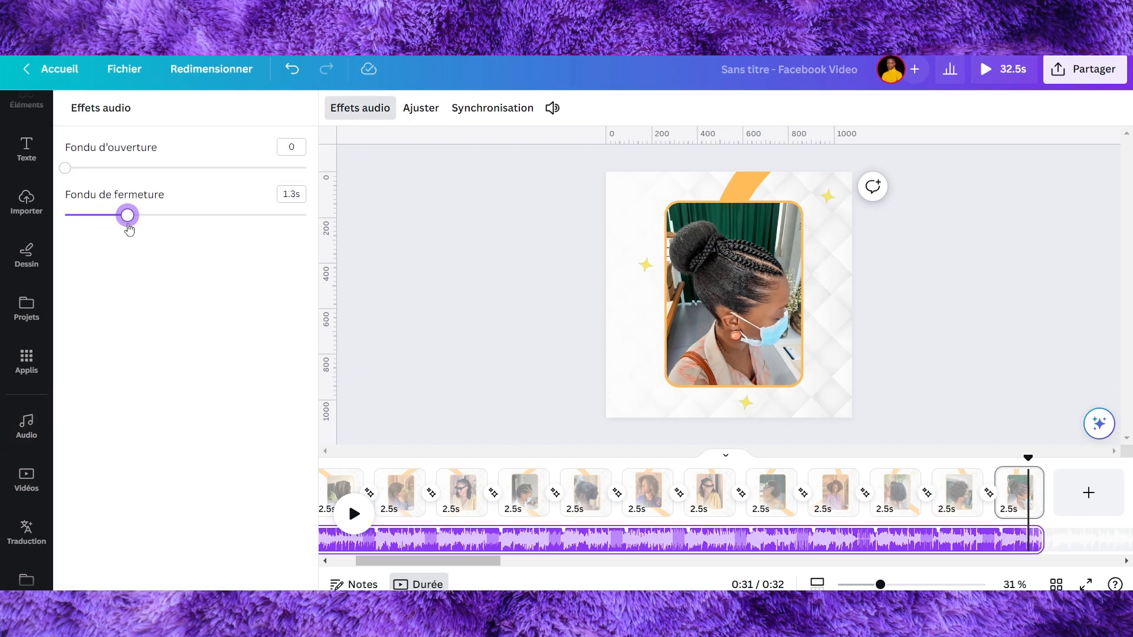
drag(65, 169, 73, 170)
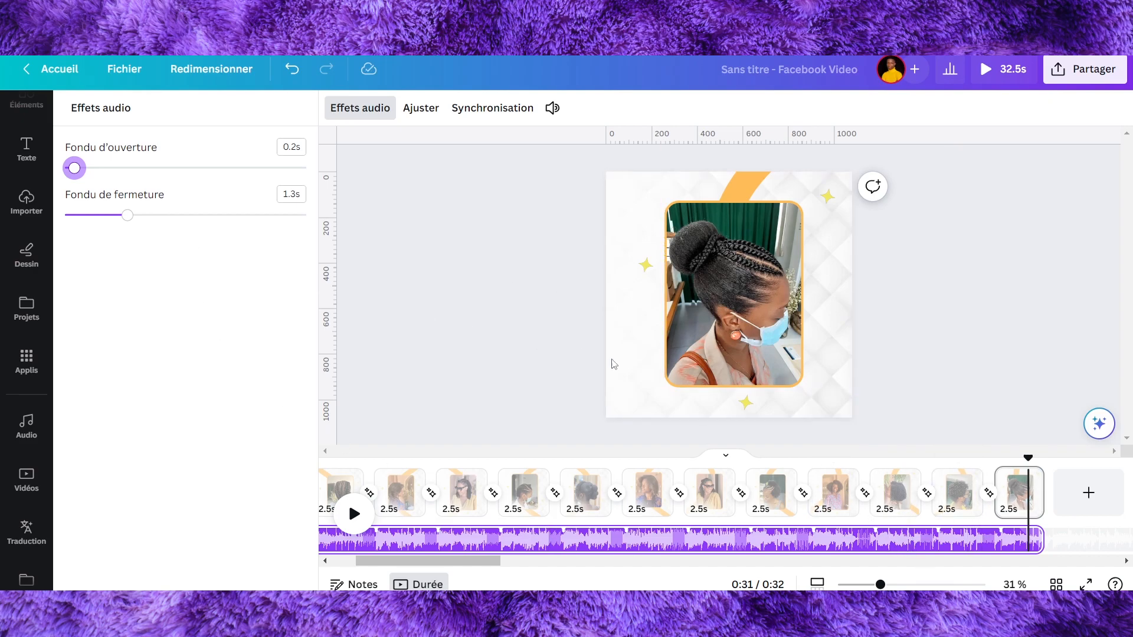
drag(1025, 461, 817, 462)
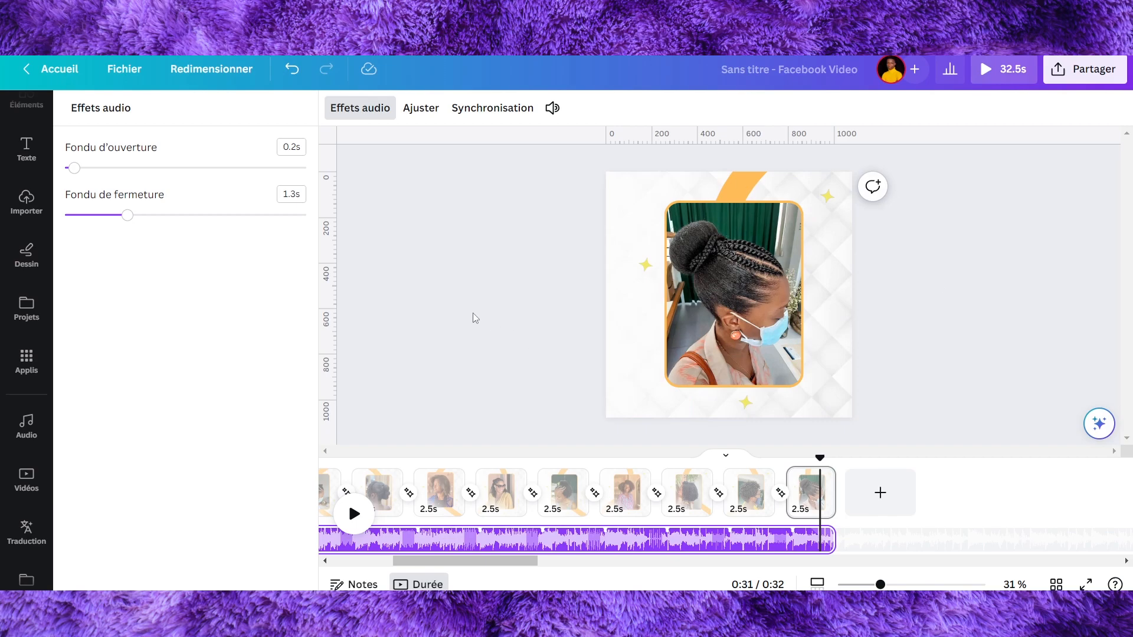
key(Escape)
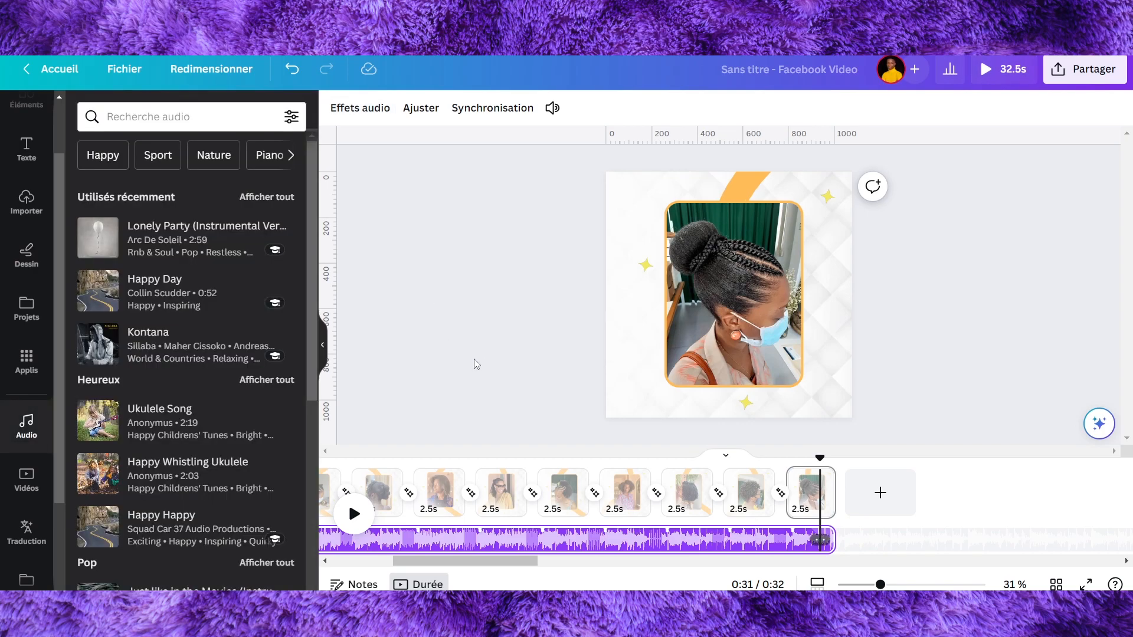
View the transition settings between the first two pages and replay the finished slideshow from the start.
drag(512, 563, 396, 575)
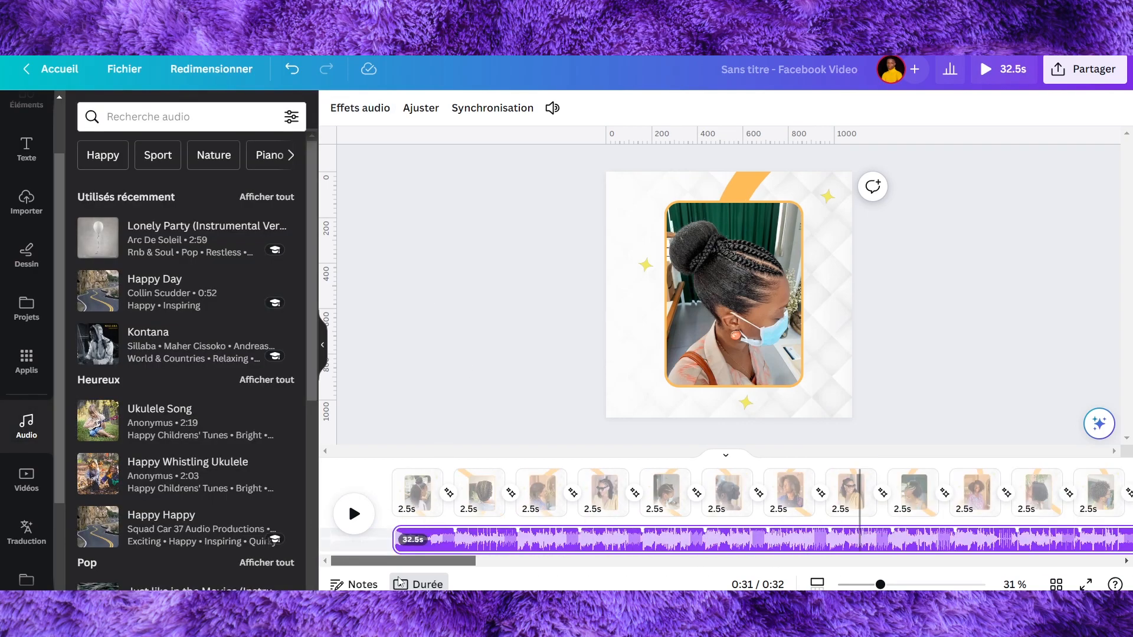
click(449, 493)
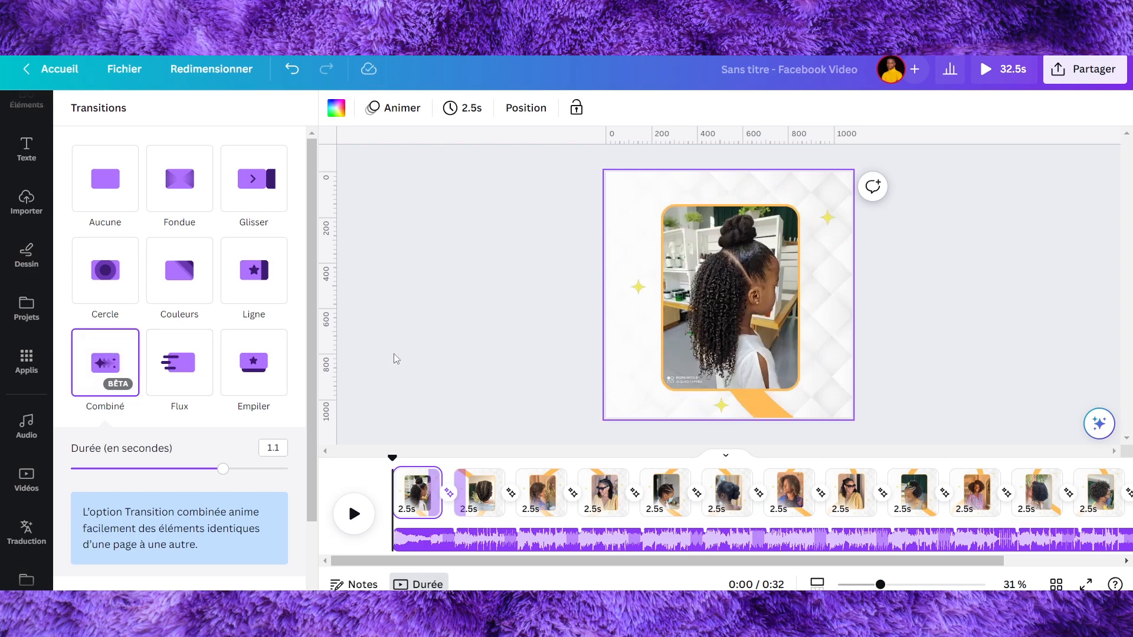
key(space)
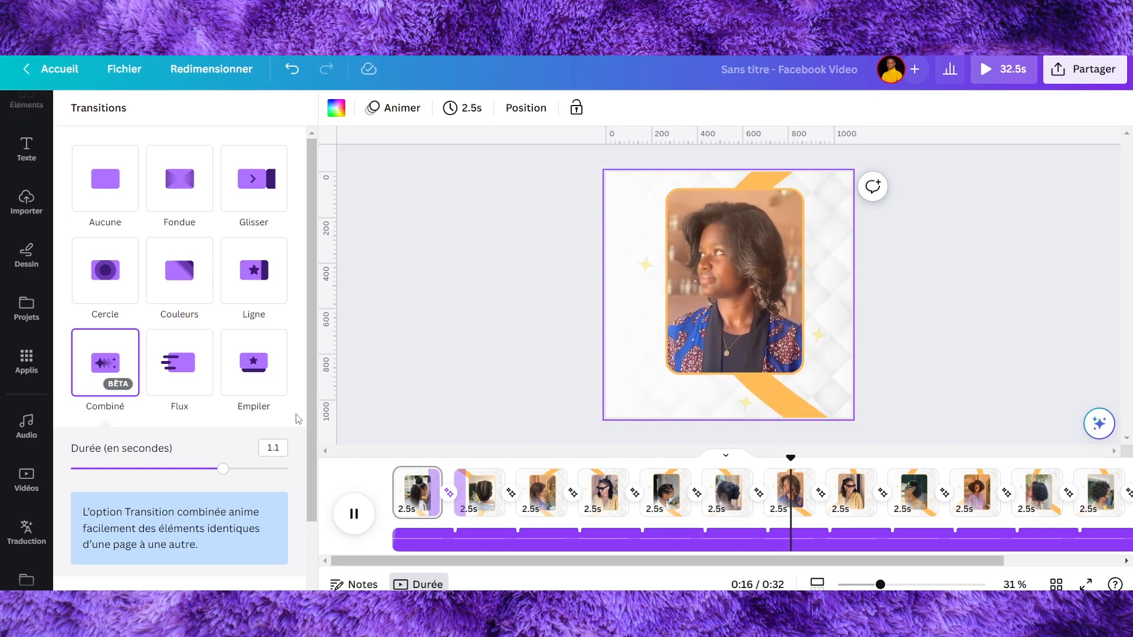
click(354, 514)
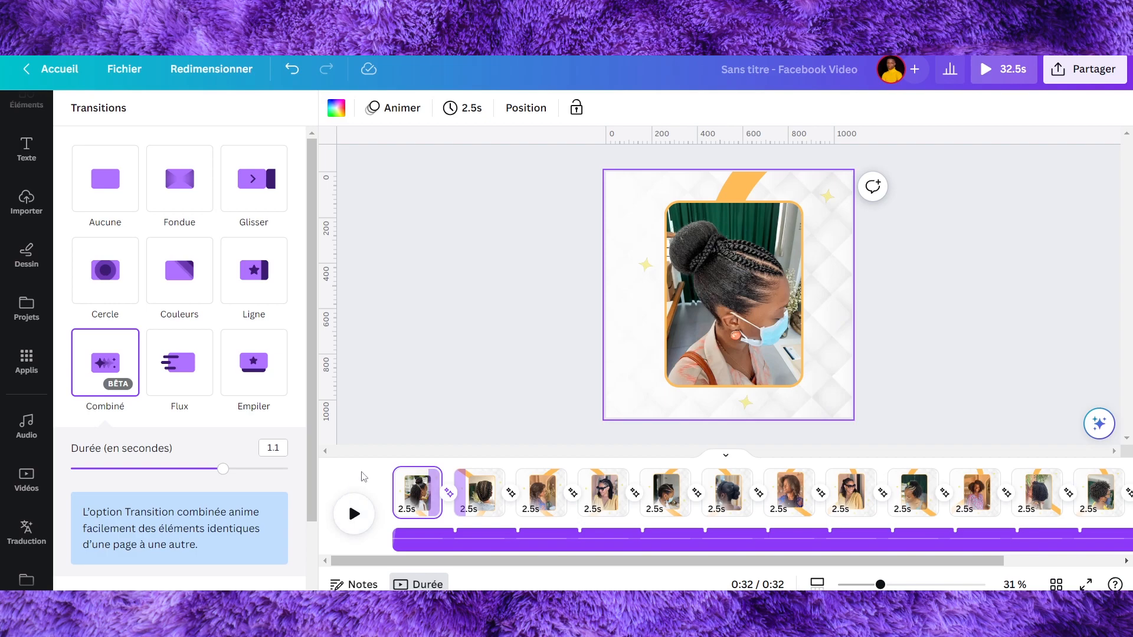
click(354, 514)
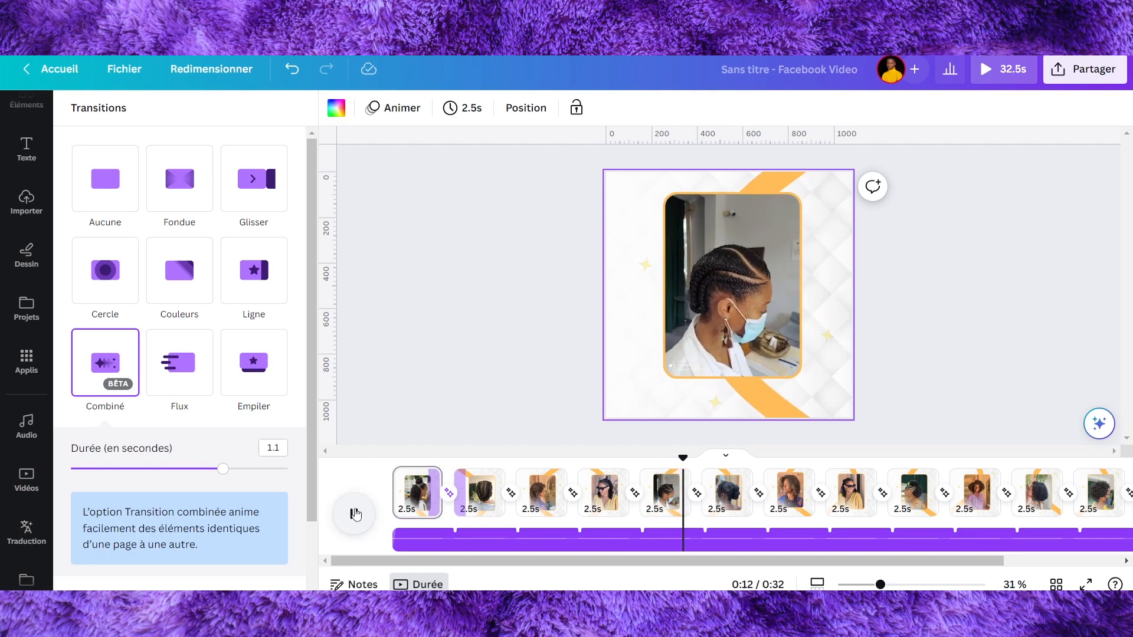